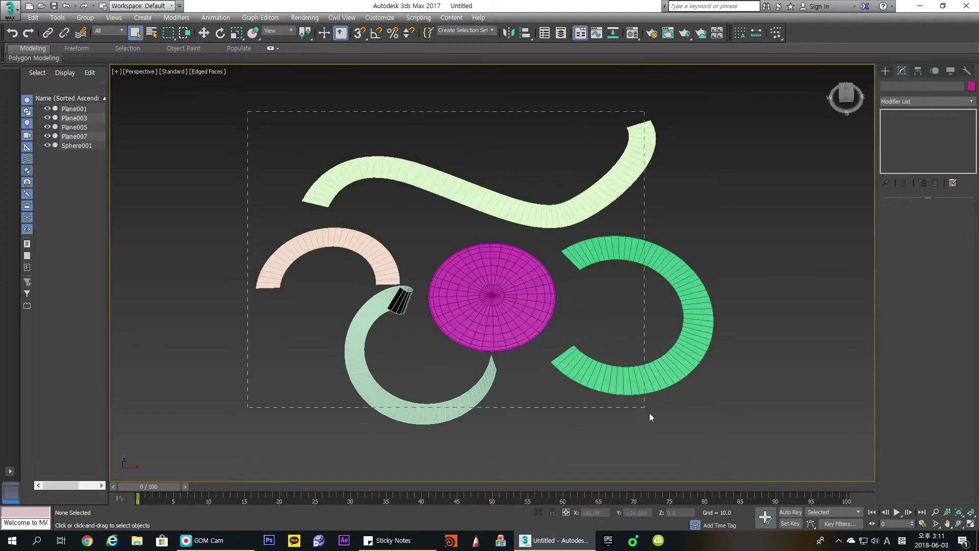
- Clear all the existing planes and the sphere from the scene
drag(650, 414, 774, 427)
click(10, 9)
click(491, 285)
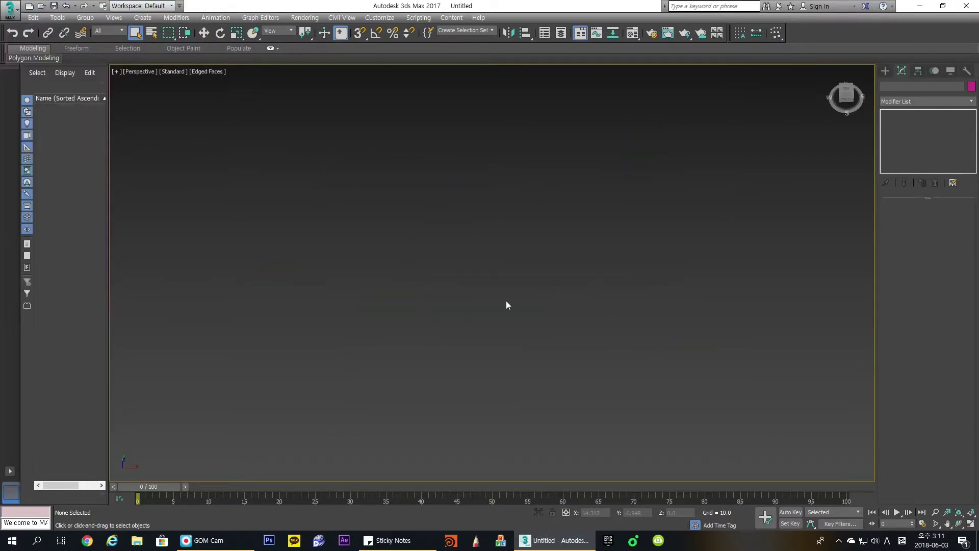
- Create a plane about 62.7 long and 334.8 wide and reset its X and Y position to 0
click(886, 70)
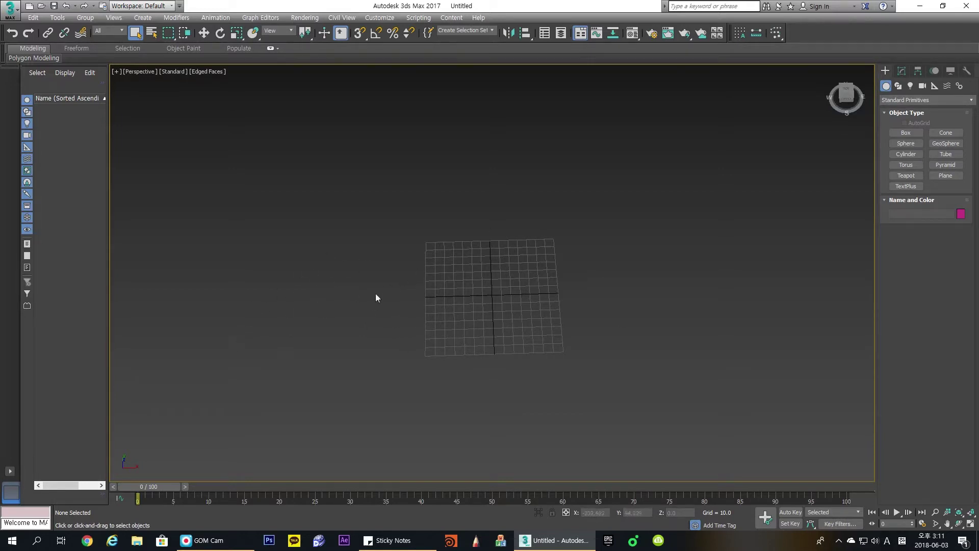
click(947, 175)
drag(343, 266, 659, 310)
key(w)
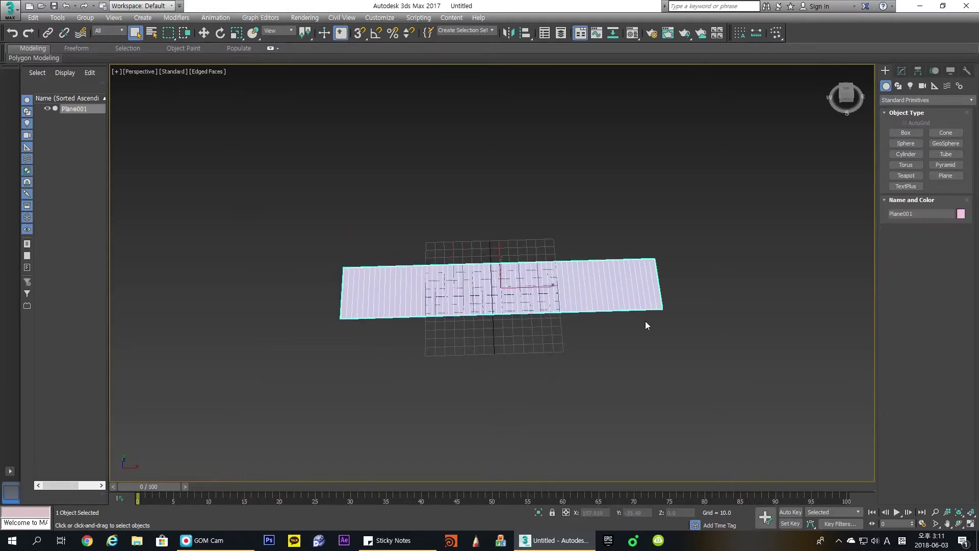
right_click(613, 513)
right_click(655, 513)
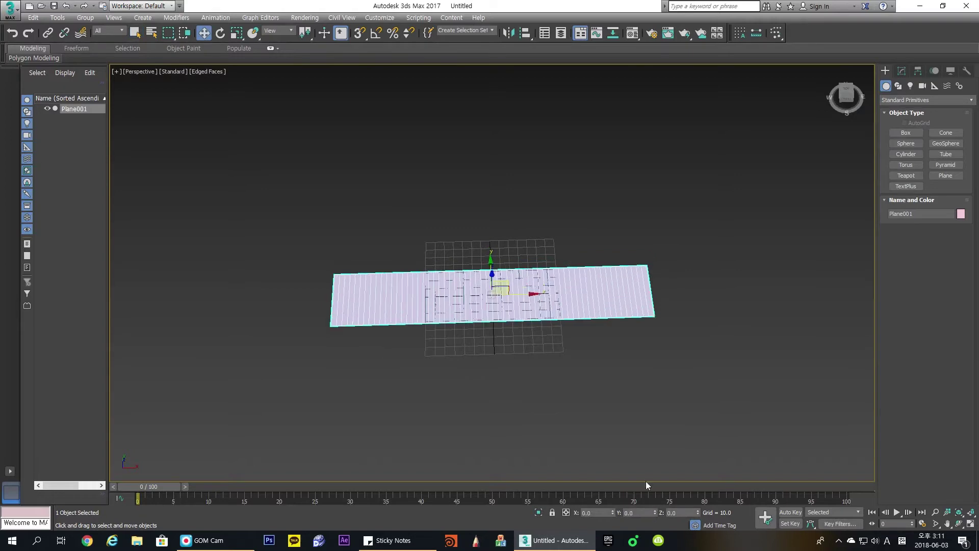
- Set the plane's length to 30 and its width segments to 30
alt+middle_drag(515, 338, 537, 356)
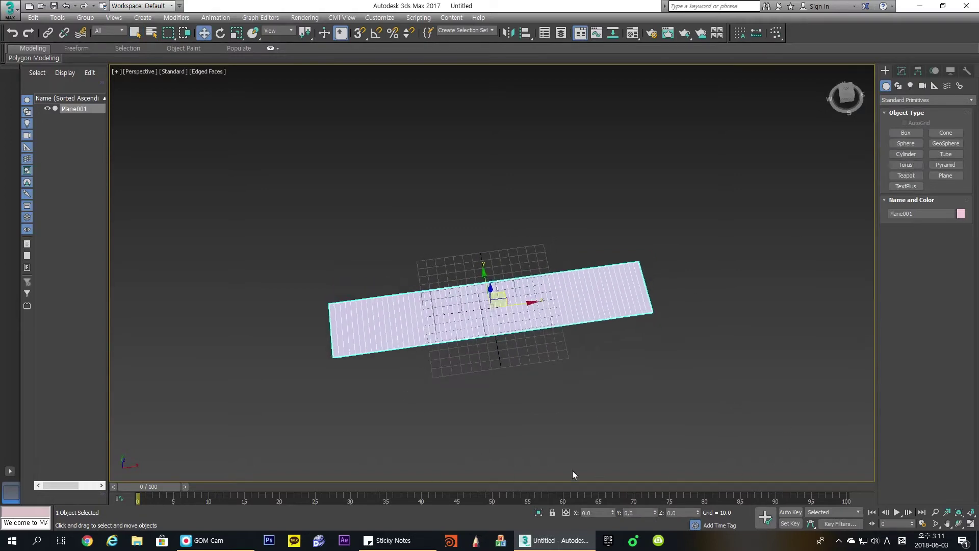
click(902, 70)
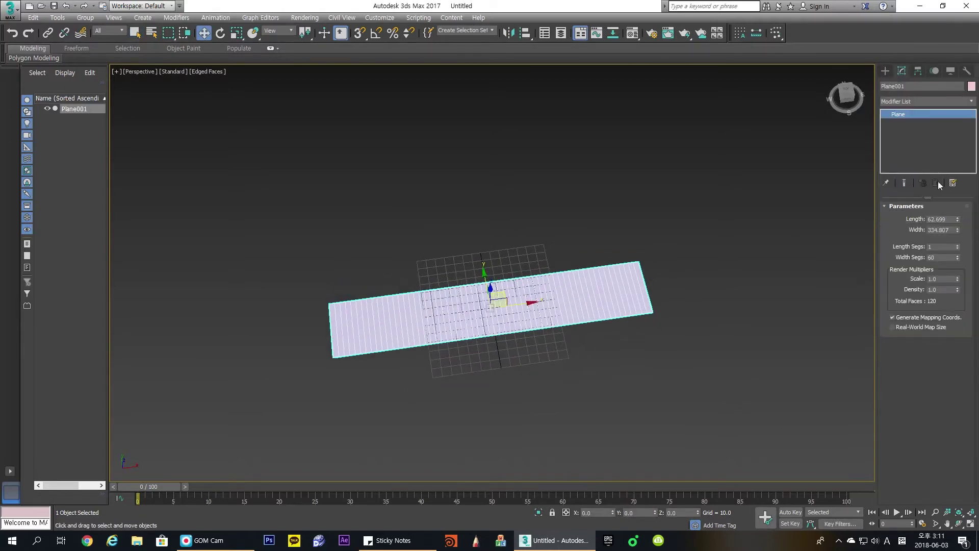
double_click(943, 222)
text(25)
key(Return)
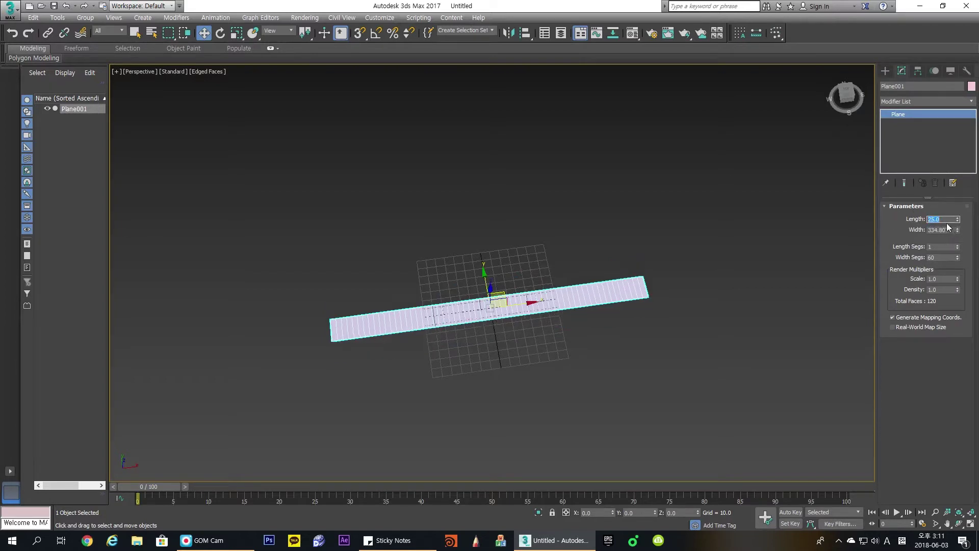
text(30)
key(Return)
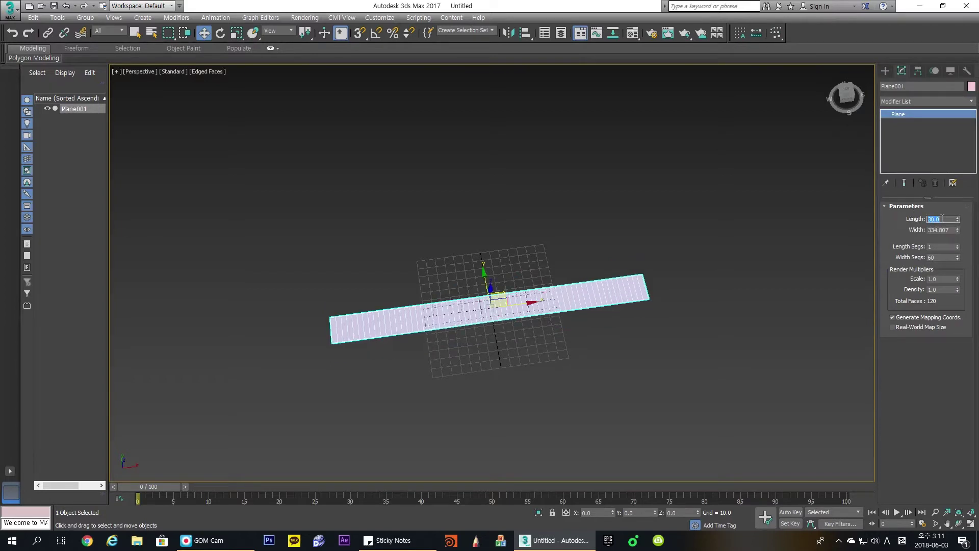
drag(957, 258, 956, 279)
double_click(936, 257)
text(30)
key(Return)
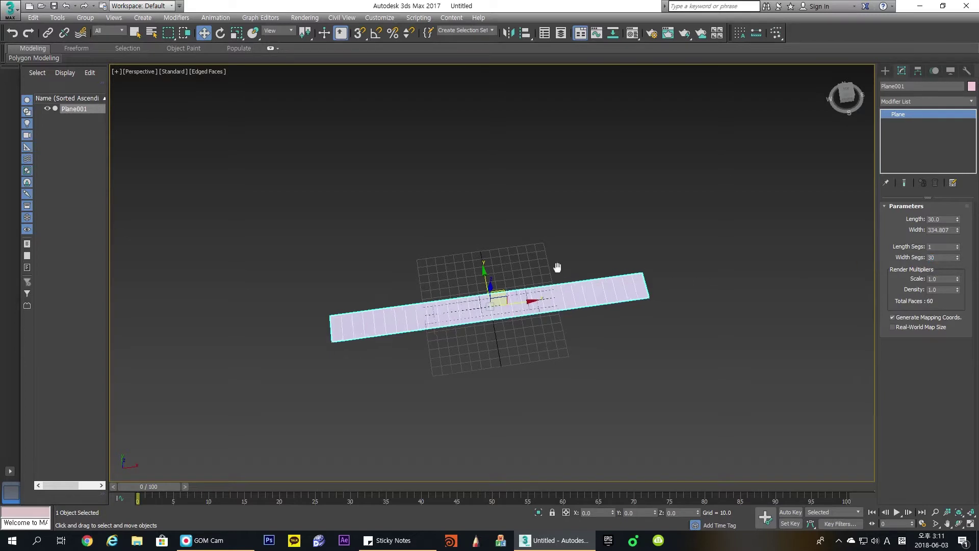
- Hide the home grid in the perspective view
middle_drag(557, 267, 557, 262)
key(g)
key(g)
mouse_move(531, 337)
alt+middle_down()
mouse_move(544, 337)
mouse_move(483, 343)
mouse_move(531, 343)
alt+middle_up()
key(g)
key(g)
key(g)
key(g)
key(g)
scroll(484, 341, up, 3)
middle_drag(583, 317, 531, 346)
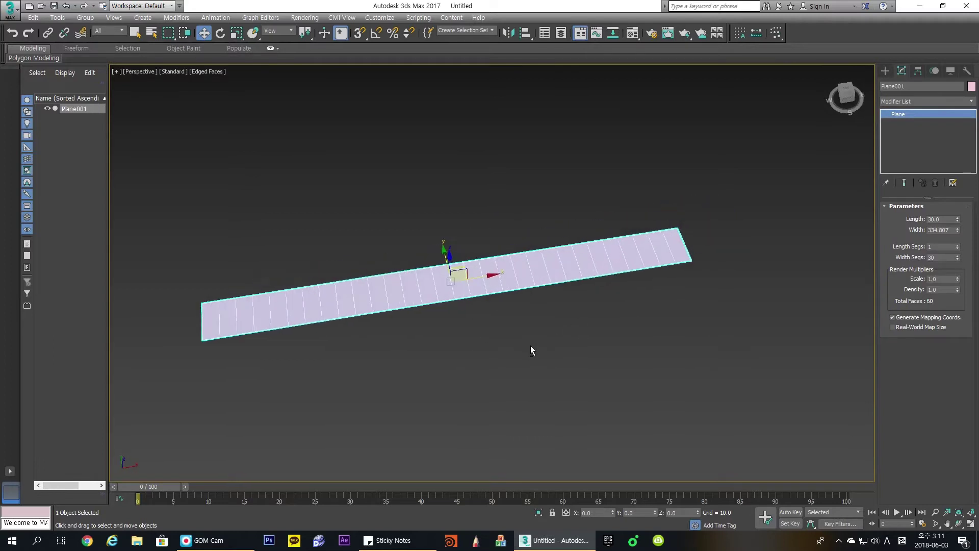
scroll(531, 350, down, 3)
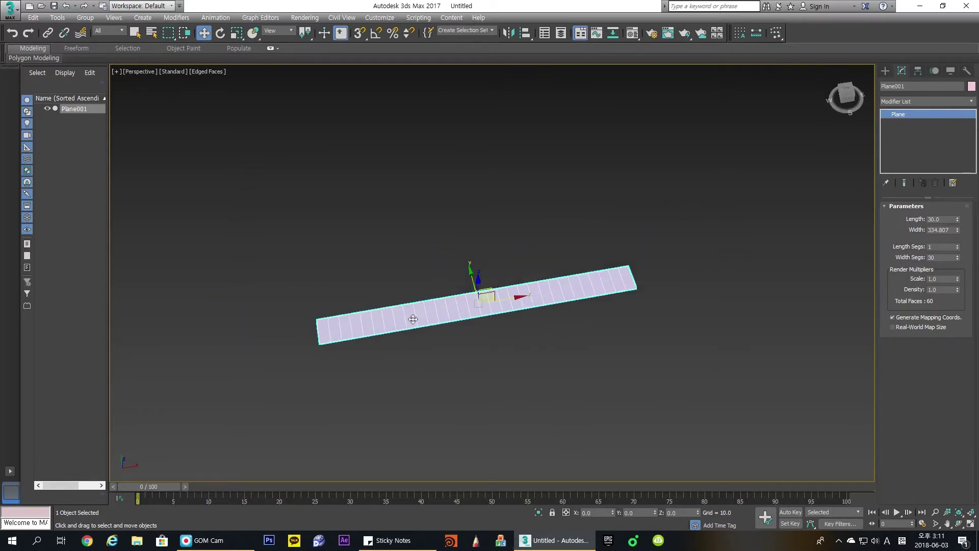
- Apply a Bend modifier to the plane and bend it about 110.5 degrees on the X axis
click(907, 104)
key(b)
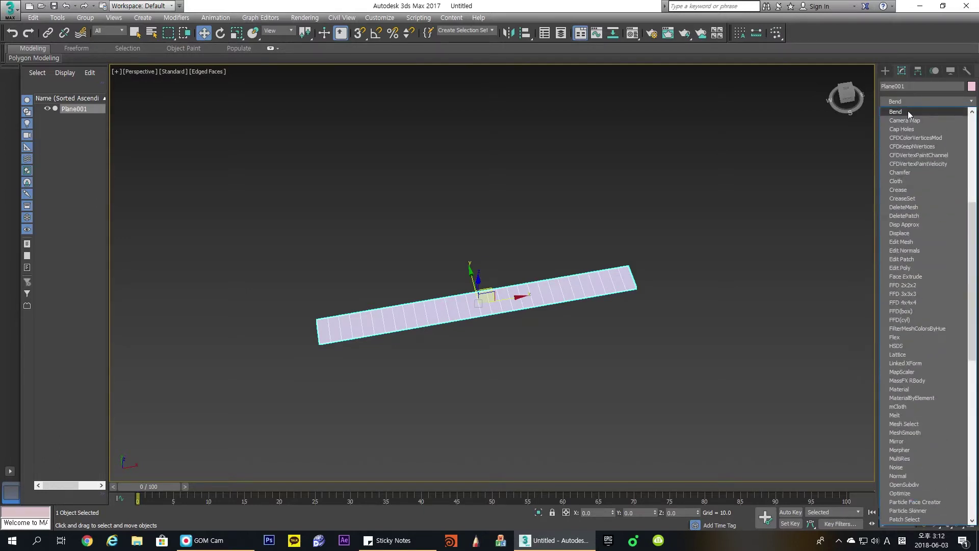
click(907, 111)
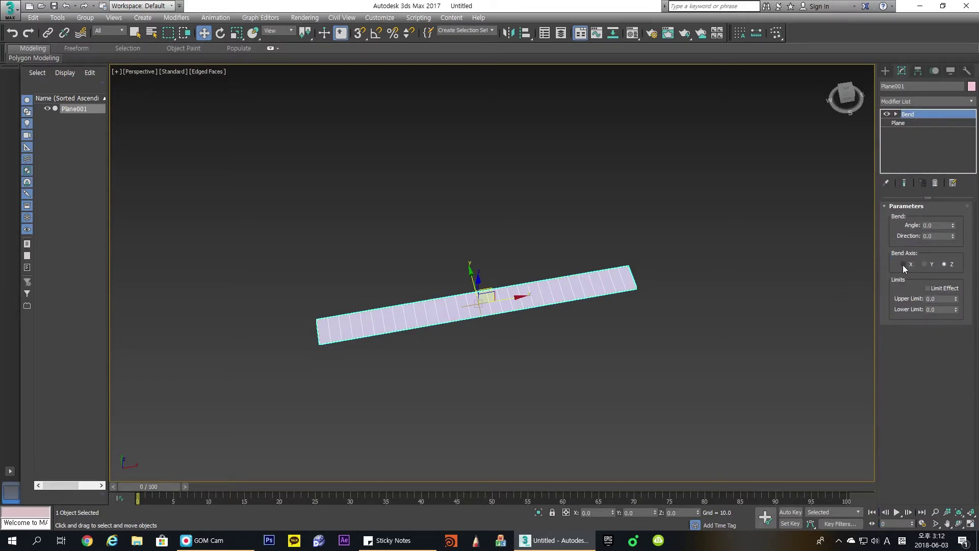
drag(953, 226, 932, 118)
alt+middle_drag(620, 335, 644, 307)
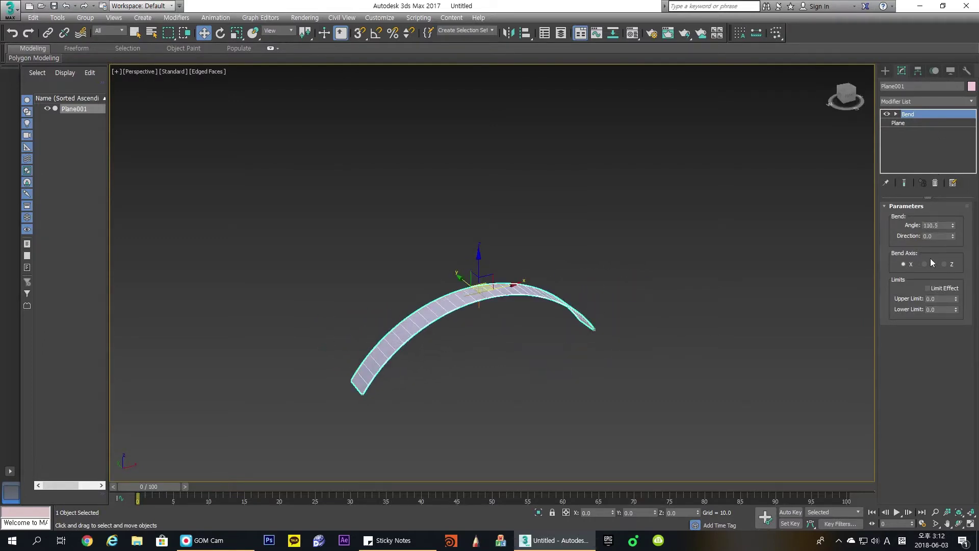
- Try the Y and Z bend axes and return the bend to the X axis
click(926, 264)
click(947, 265)
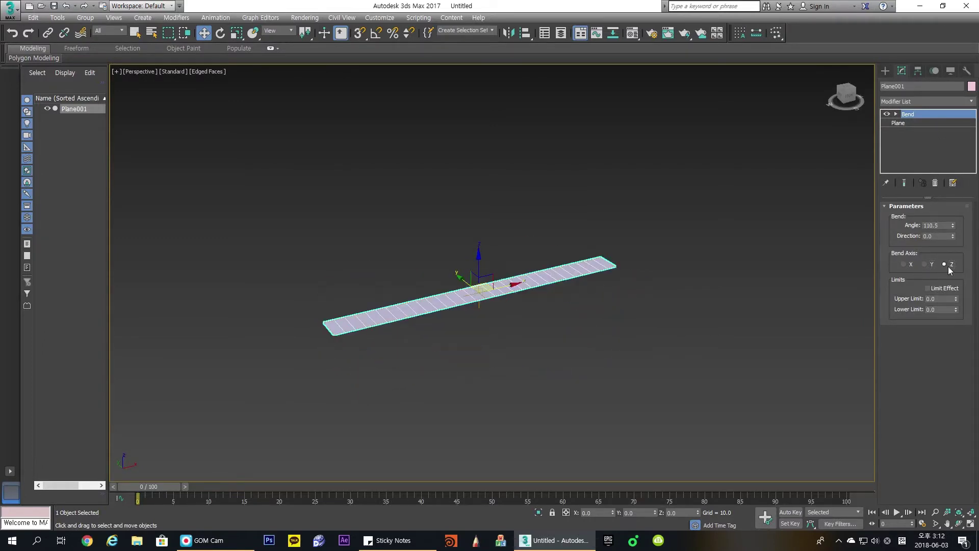
click(905, 264)
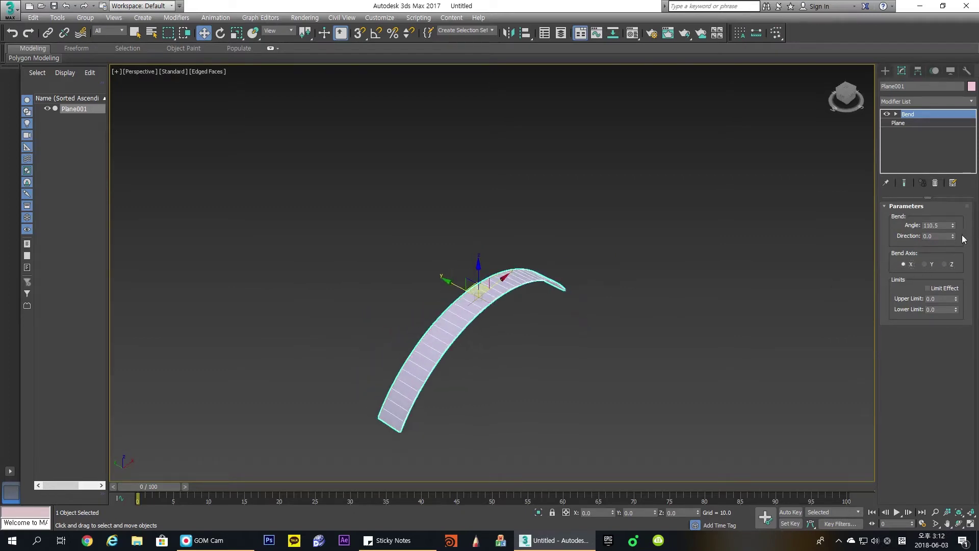
- Try a bend direction of 55 on the strip and reset the direction to 0
drag(953, 236, 955, 180)
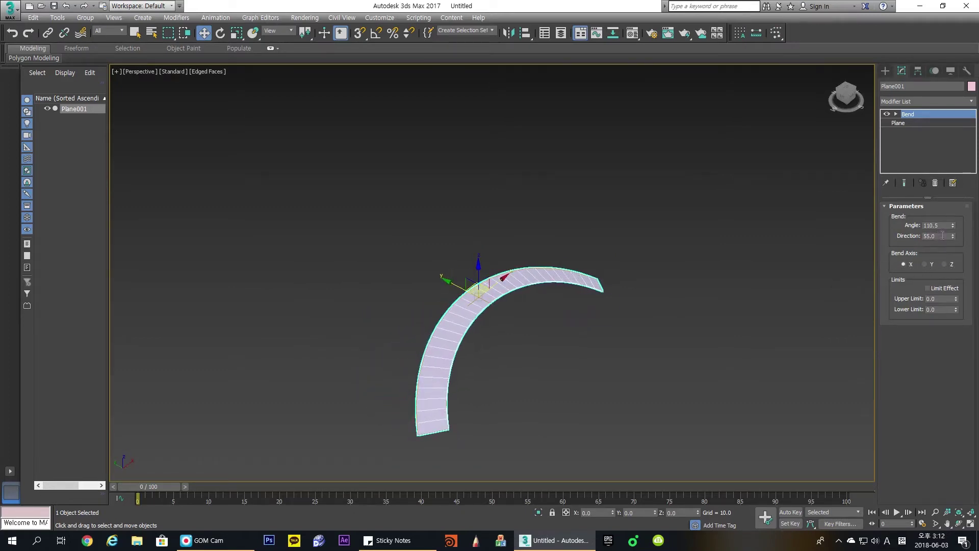
right_click(952, 233)
click(952, 238)
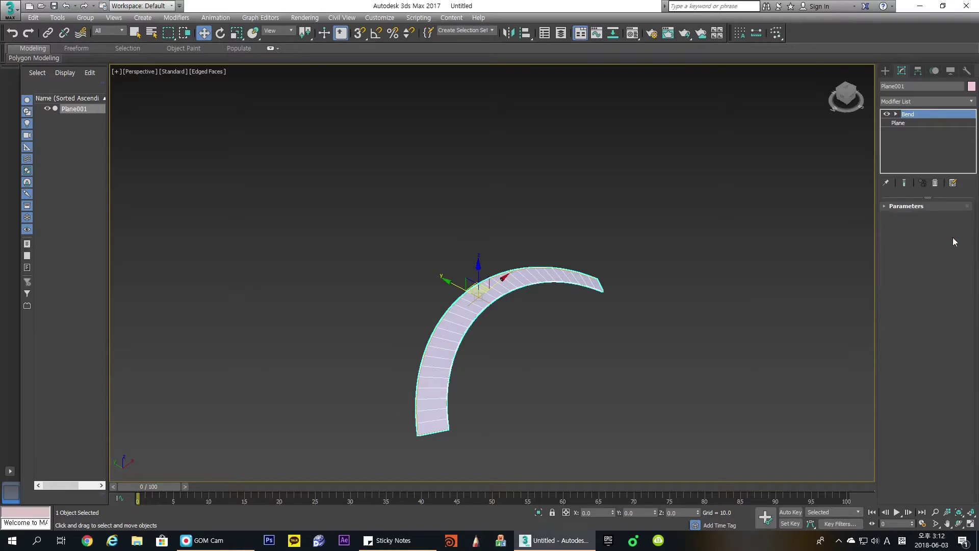
click(944, 206)
right_click(954, 236)
alt+middle_drag(583, 366, 512, 308)
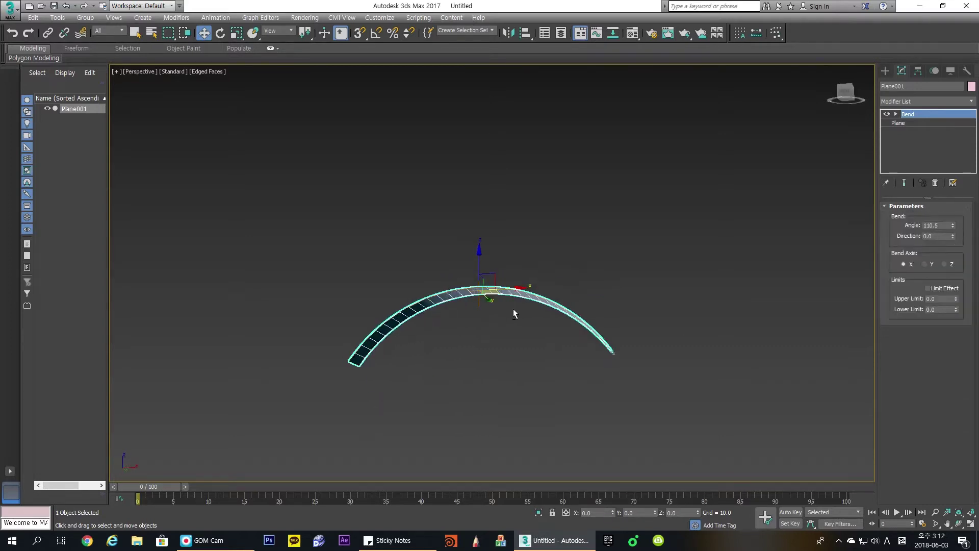
alt+middle_drag(572, 374, 472, 366)
key(shift+z)
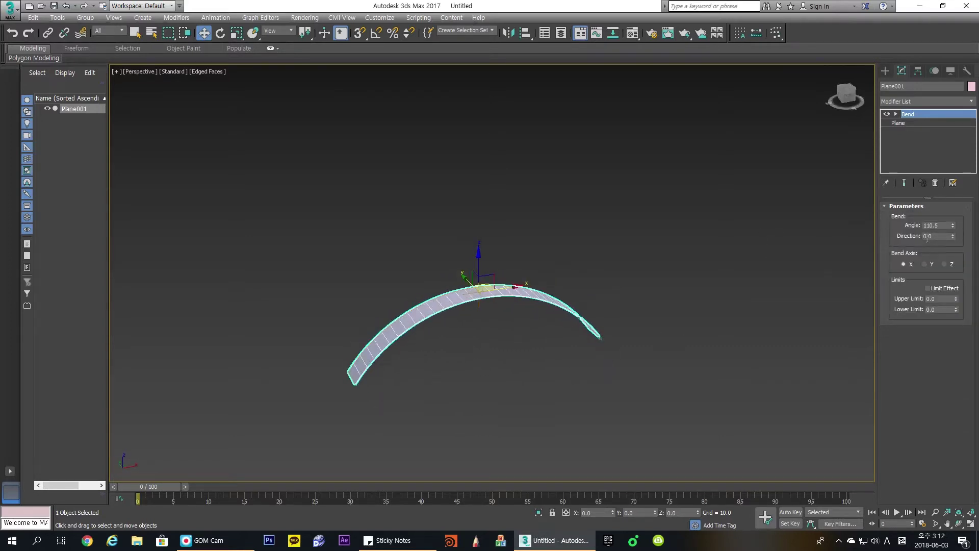
- Set the bend direction to 90 so the strip curves within its own plane
click(952, 236)
double_click(935, 236)
text(90)
key(Return)
alt+middle_drag(595, 270, 530, 317)
click(938, 238)
- Set the bend angle to 180 degrees to form a half-ring arch
drag(950, 225, 947, 147)
alt+middle_drag(663, 286, 602, 269)
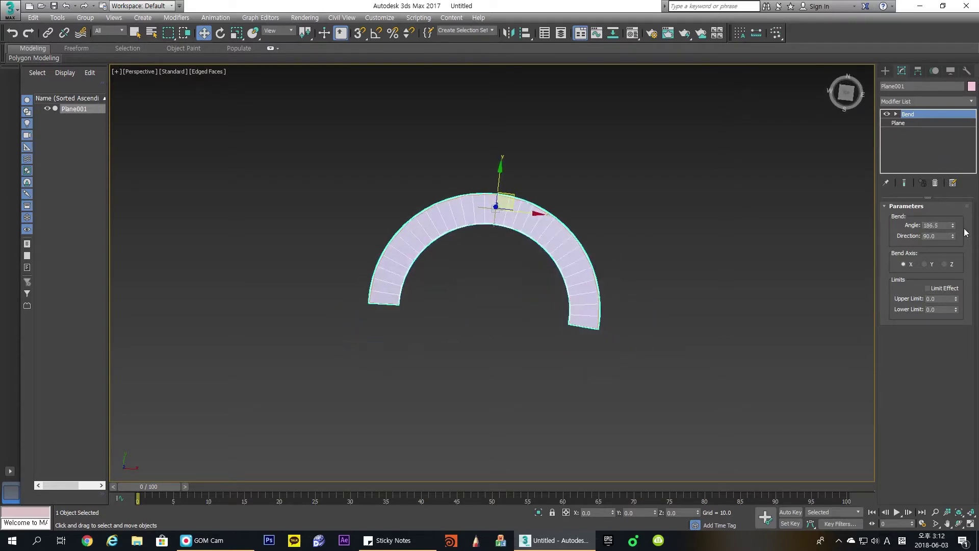
drag(955, 227, 949, 229)
text(180)
key(Return)
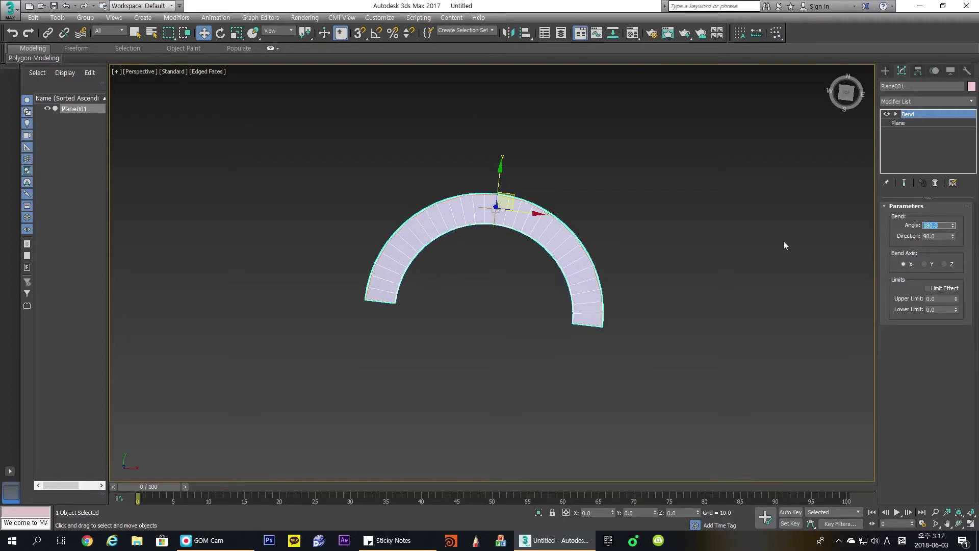
- Convert the bent strip to an Editable Poly and move it along X to about -152.8
alt+middle_drag(785, 246, 568, 209)
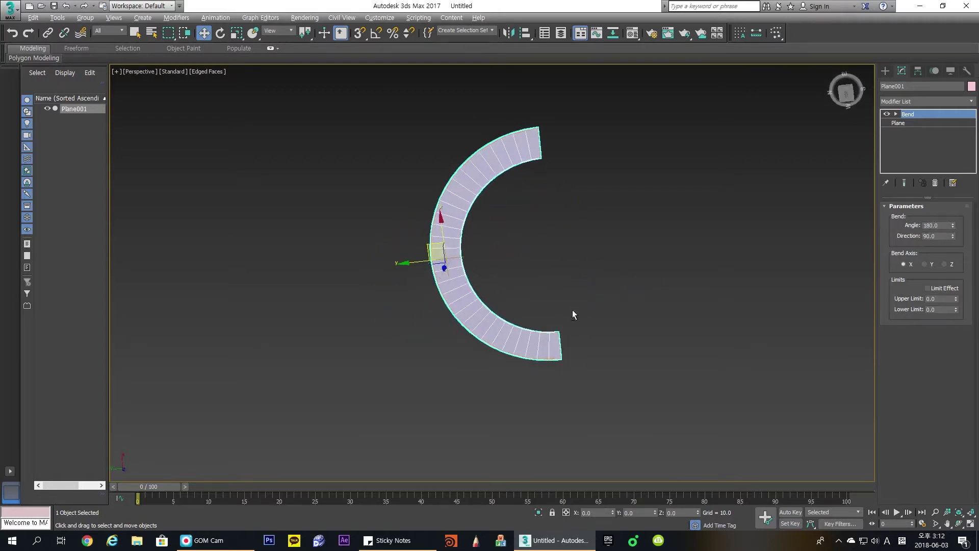
alt+middle_drag(572, 310, 546, 295)
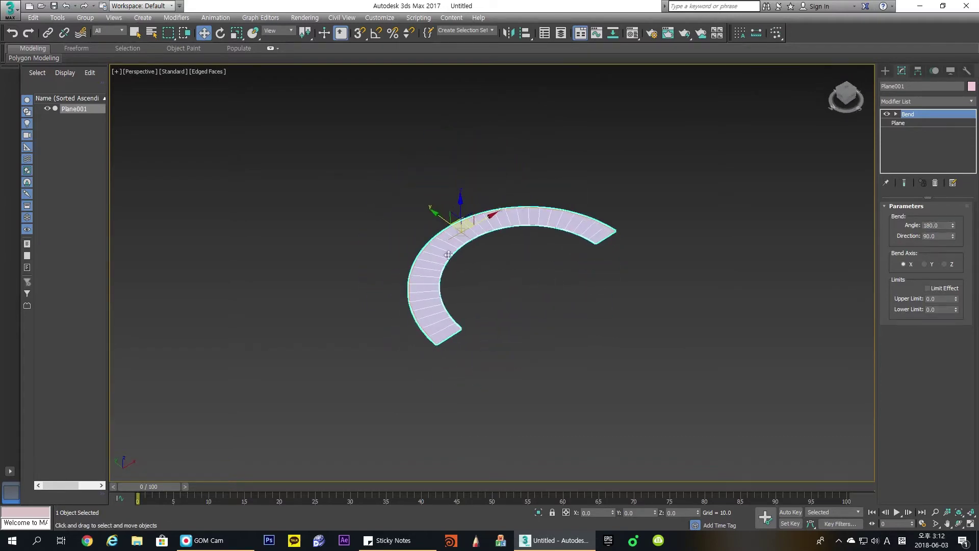
alt+middle_drag(481, 300, 507, 209)
right_click(506, 208)
mouse_move(579, 314)
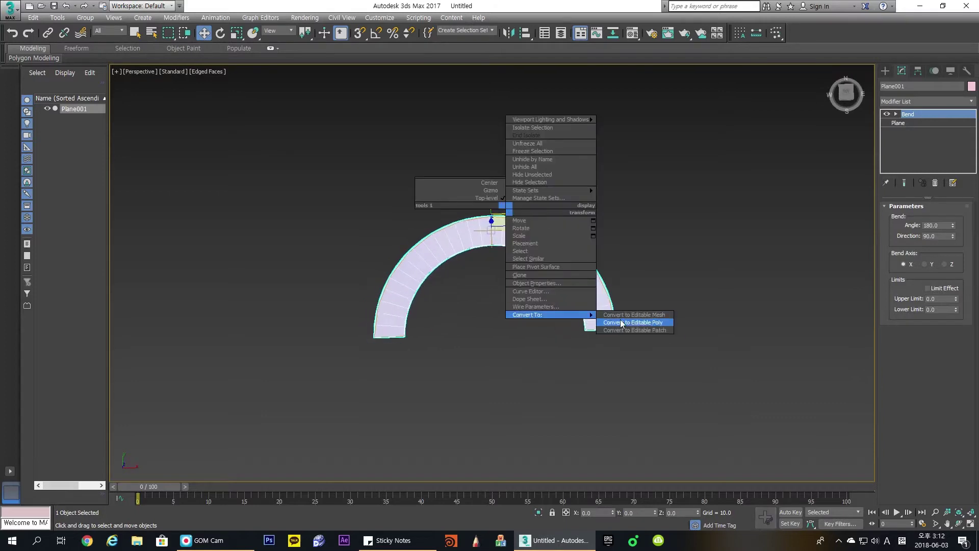
click(622, 322)
drag(533, 229, 431, 240)
- Apply an Unwrap UVW modifier to the arch and open its UV editor
click(928, 100)
text(u)
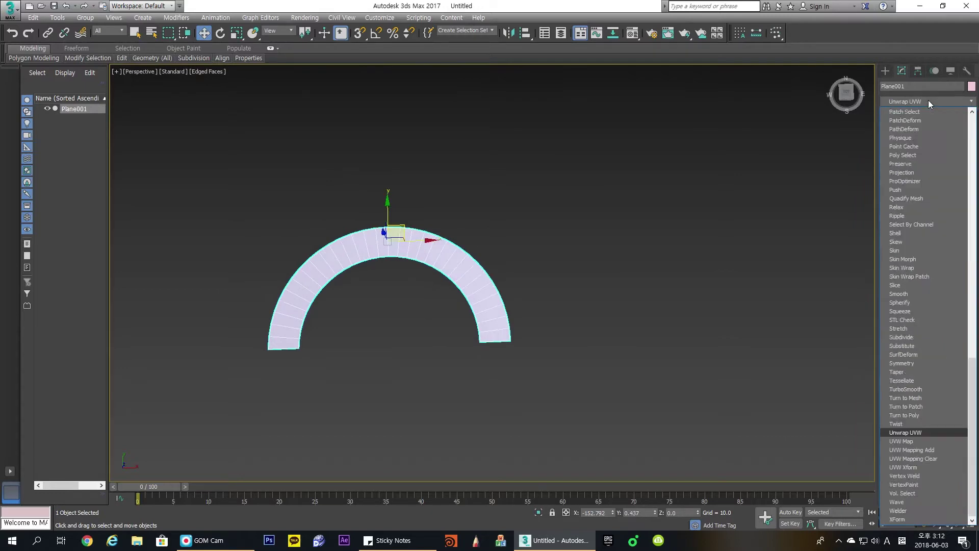
key(Return)
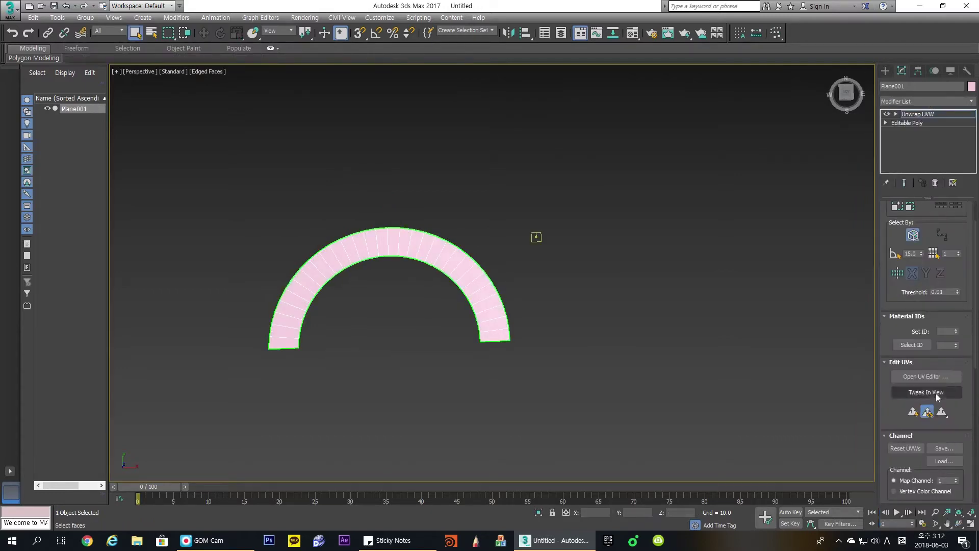
click(932, 378)
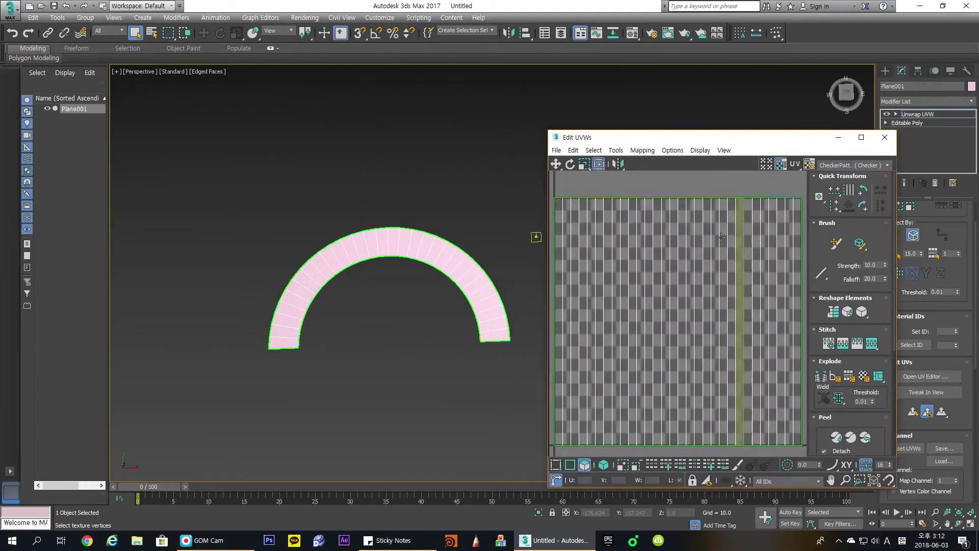
- Examine how faces along the arch correspond to the UV strips by selecting different groups of them
scroll(640, 258, down, 2)
drag(605, 187, 643, 253)
drag(641, 212, 665, 253)
drag(679, 213, 723, 242)
drag(252, 272, 306, 332)
drag(335, 210, 390, 266)
drag(406, 211, 430, 255)
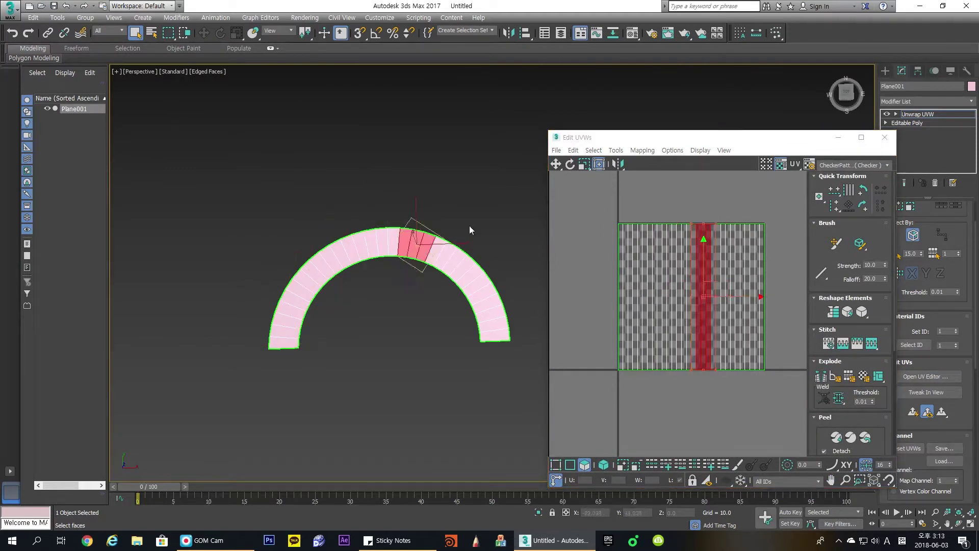
drag(469, 225, 454, 301)
drag(515, 290, 472, 315)
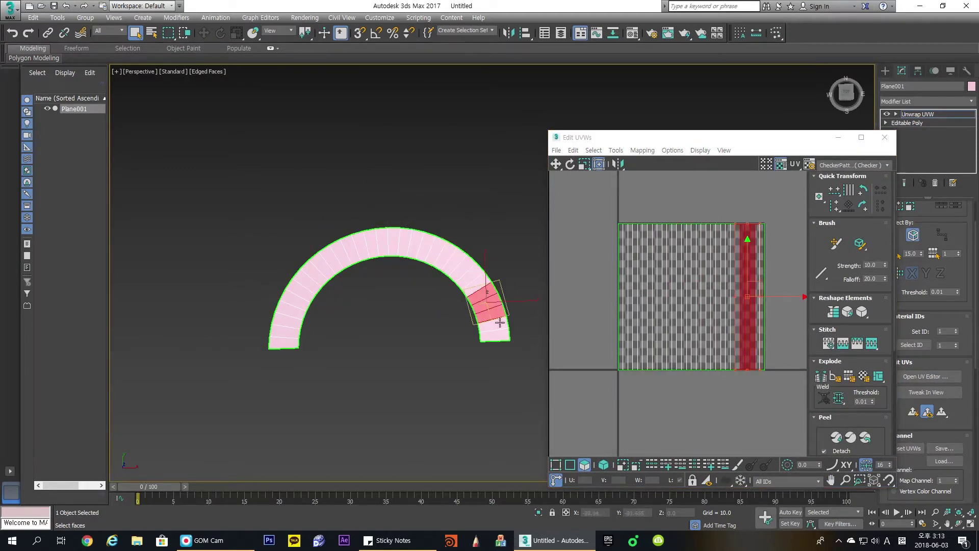
click(403, 319)
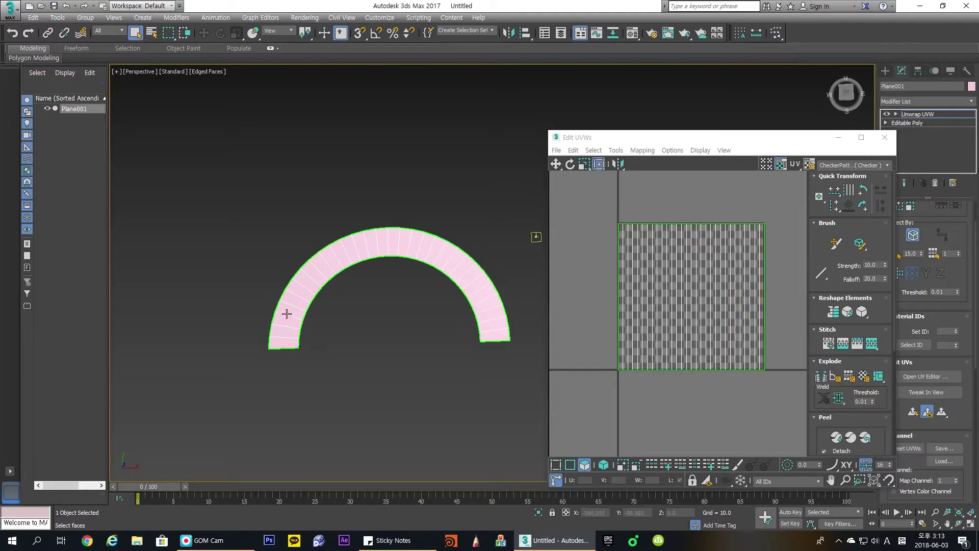
- Remove the Unwrap UVW modifier and move the arch further along X to about -269.2
click(885, 138)
click(935, 183)
key(w)
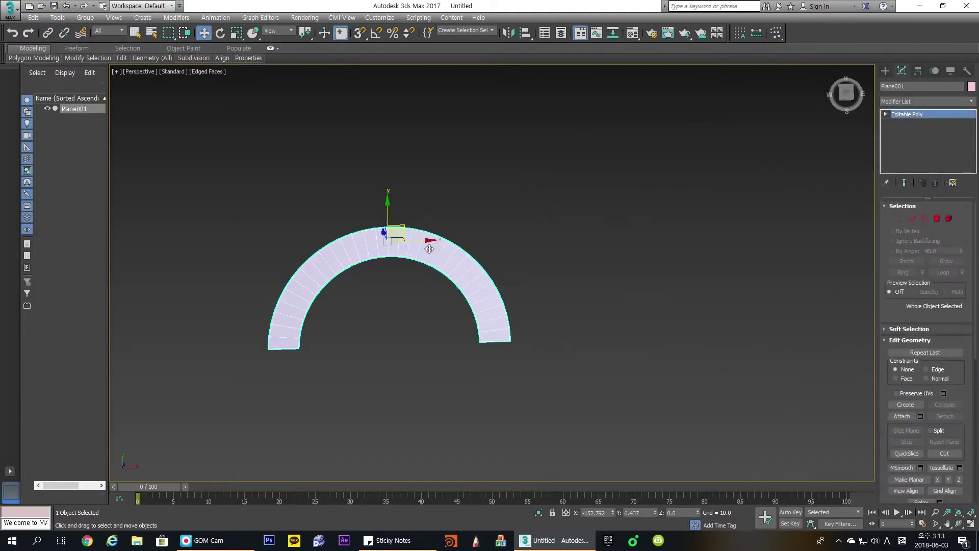
drag(429, 249, 315, 248)
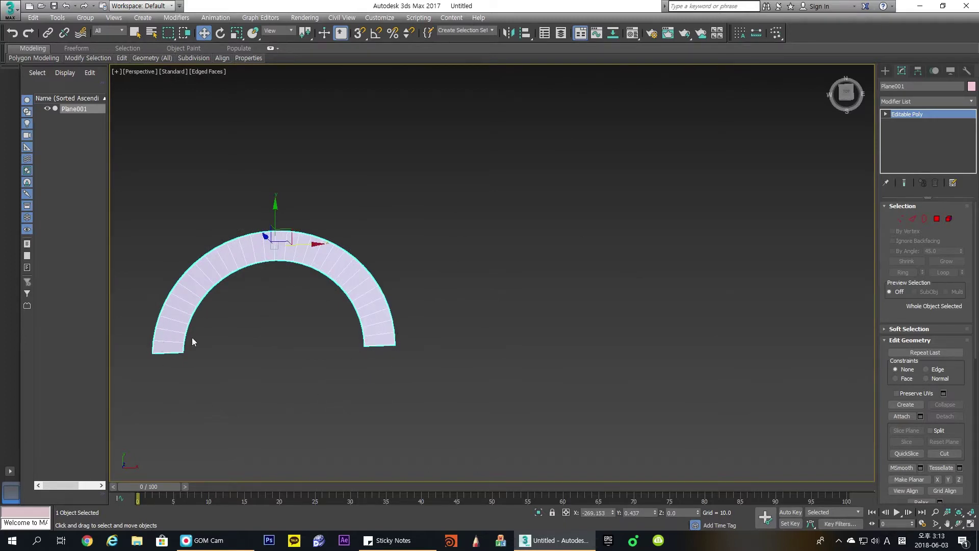
- Undo the arch's last move and the preceding edits back to before the Unwrap UVW modifier was added
key(ctrl+z)
key(ctrl+z)
key(ctrl+z)
key(ctrl+z)
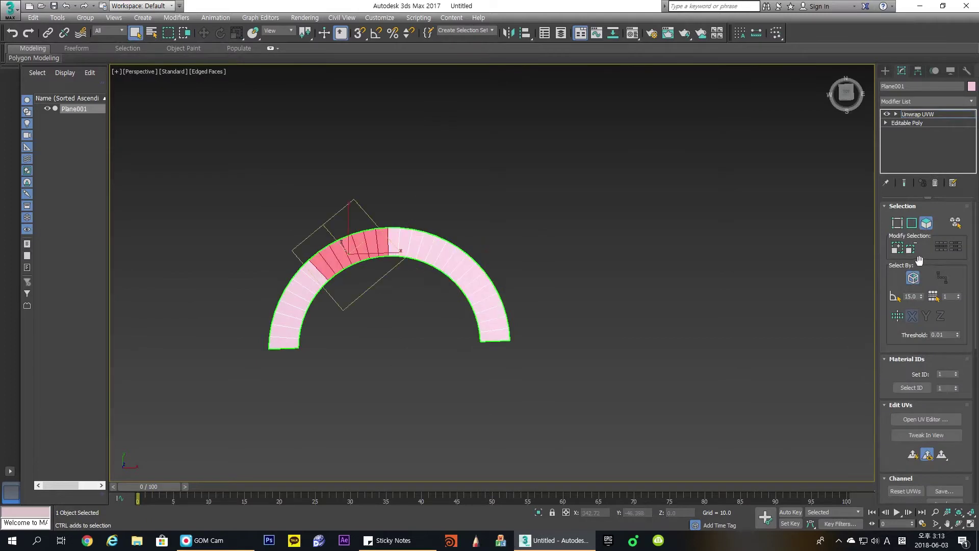
key(ctrl+z)
key(ctrl+z)
key(ctrl+z)
key(ctrl+z)
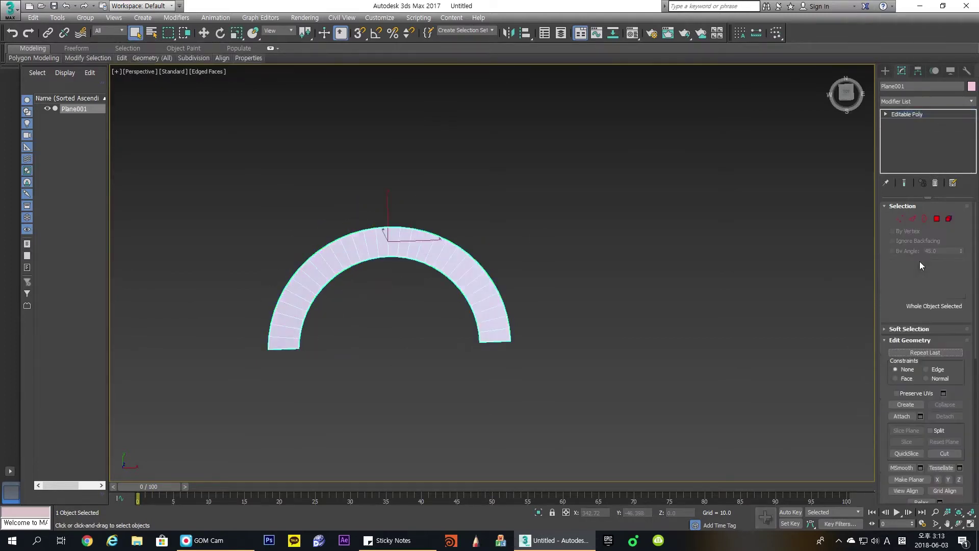
- Undo the arch's conversion to Editable Poly, and try varying the Bend angle before undoing that change
key(ctrl+z)
key(ctrl+z)
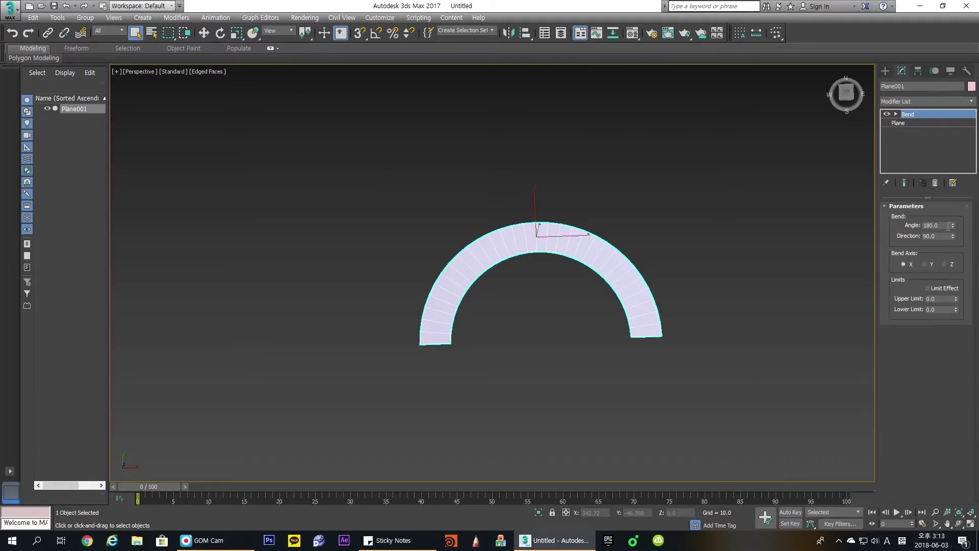
drag(954, 226, 775, 258)
alt+middle_drag(775, 258, 623, 264)
key(ctrl+z)
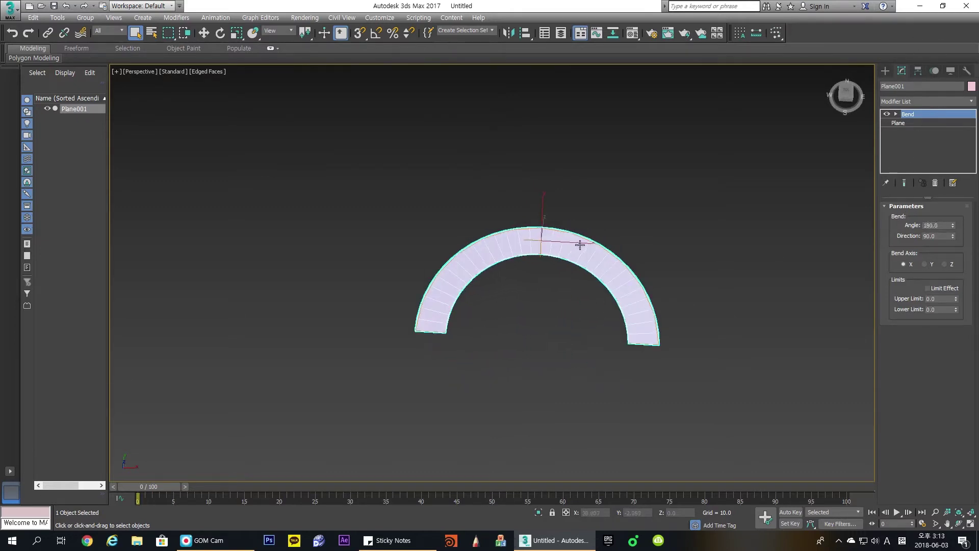
- Move the arch along X away from the scene centre, deselect it and show the home grid
key(w)
drag(580, 245, 337, 236)
click(592, 234)
key(g)
middle_drag(592, 234, 510, 258)
- Draw a circle spline nearly as wide as the home grid and centre it at X 0, Y 0
click(885, 71)
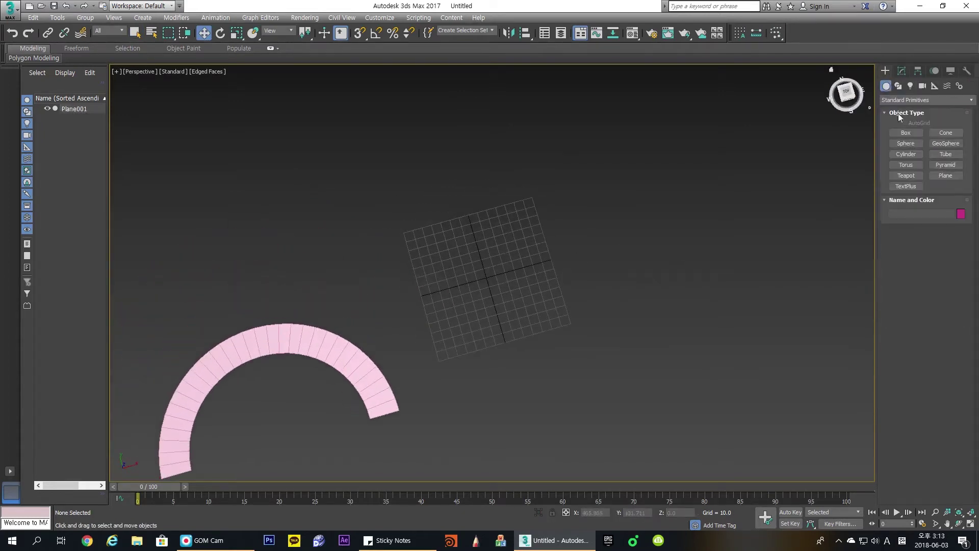
click(898, 86)
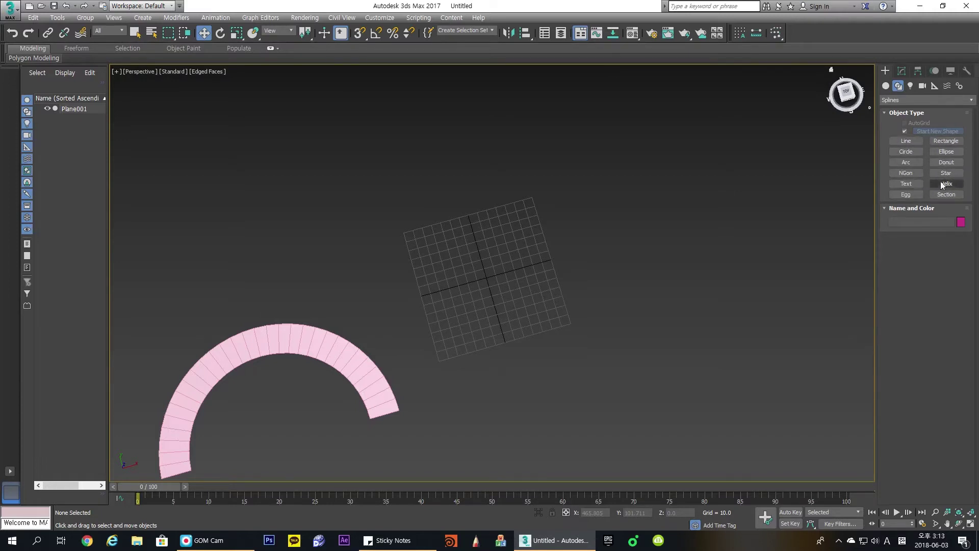
click(906, 152)
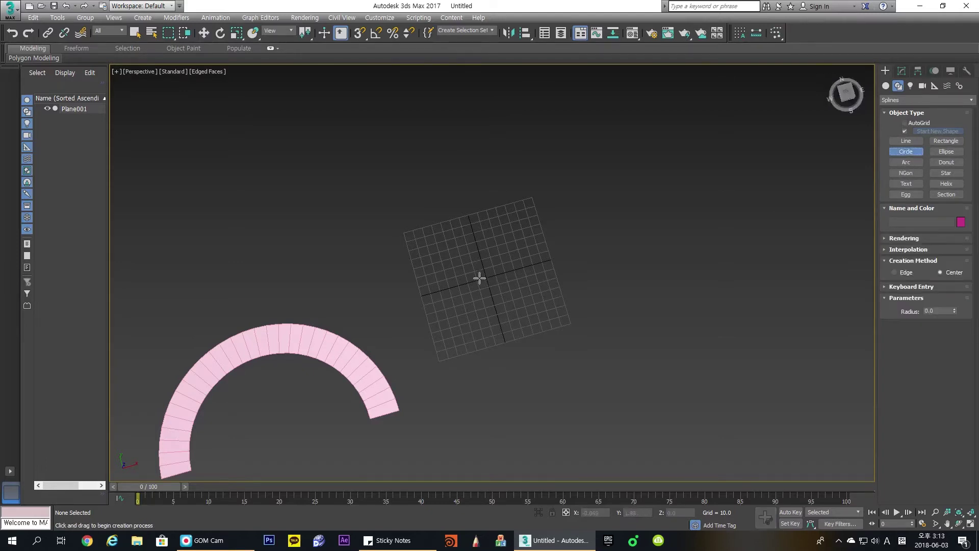
drag(480, 279, 491, 203)
right_click(491, 203)
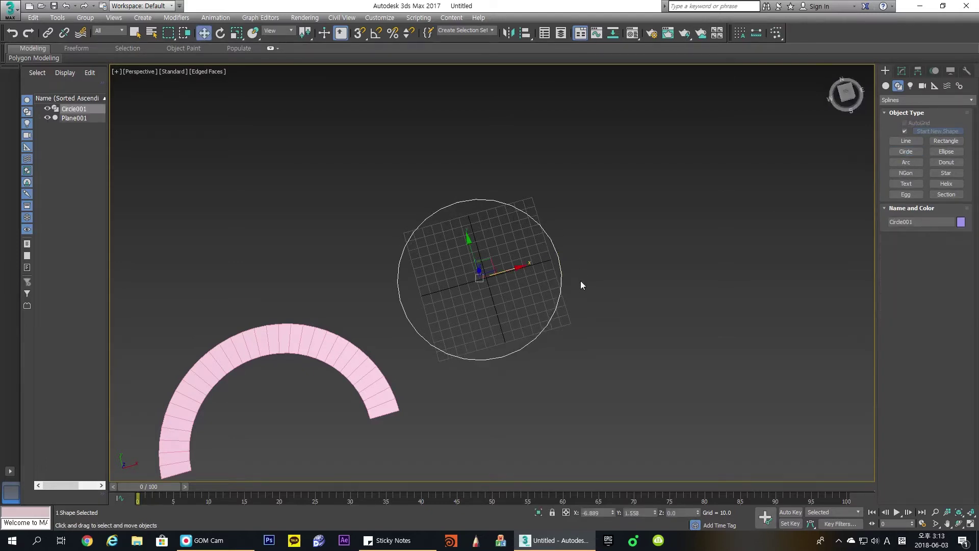
right_click(612, 513)
right_click(655, 512)
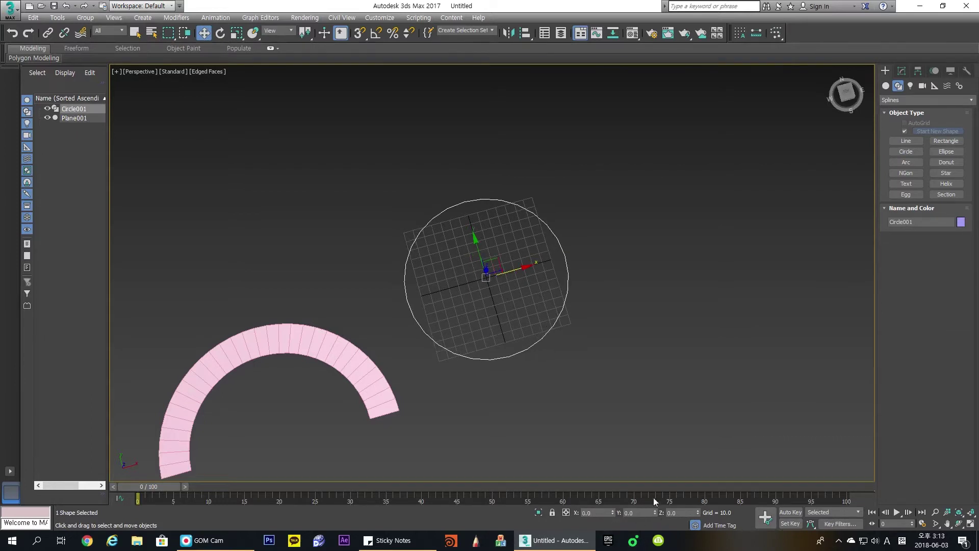
alt+middle_drag(632, 449, 621, 373)
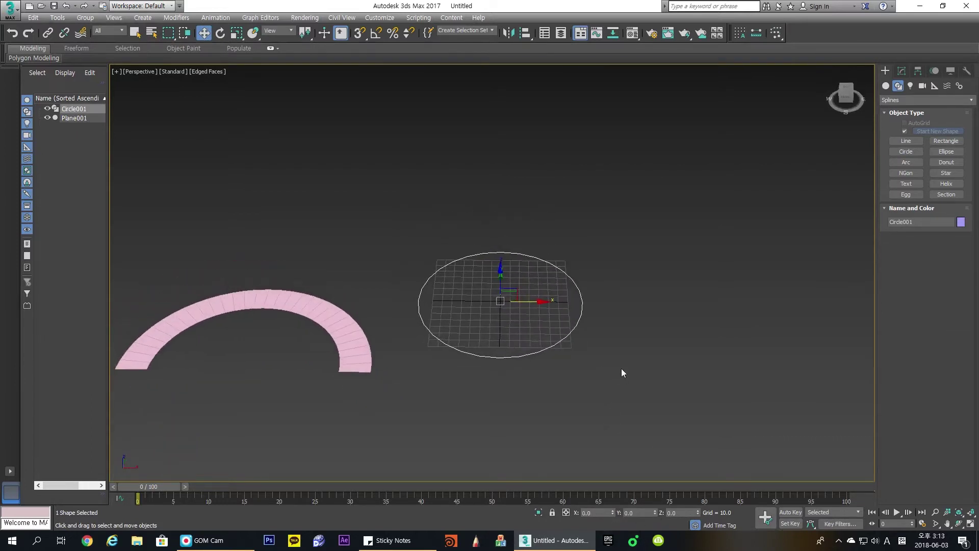
- Move the arch further along X away from the circle, and reselect the circle
click(311, 298)
drag(309, 300, 257, 302)
alt+middle_drag(382, 243, 397, 271)
drag(481, 163, 520, 274)
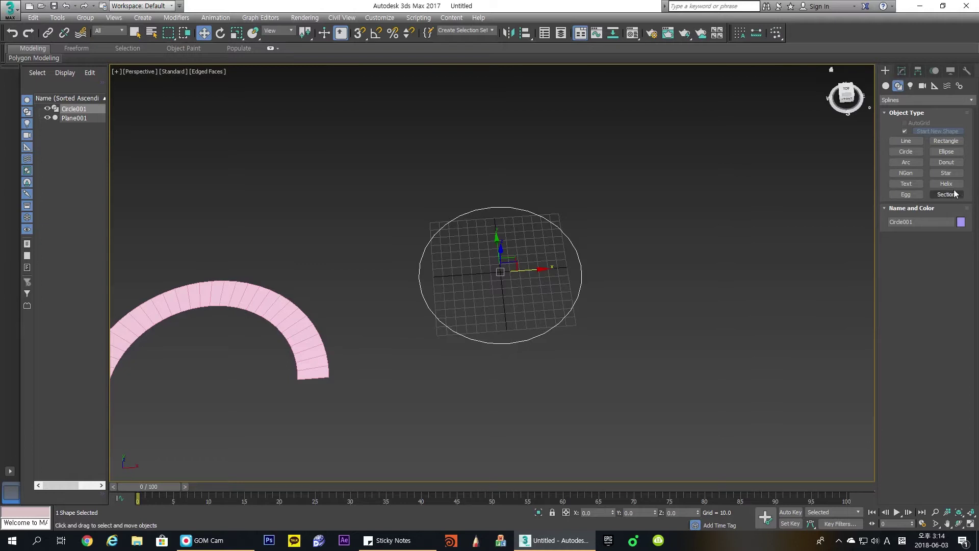
- Create a plane strip about 41.7 long and 388.6 wide across the circle, centre it at X 0, Y 0 and hide the grid
click(886, 86)
click(945, 175)
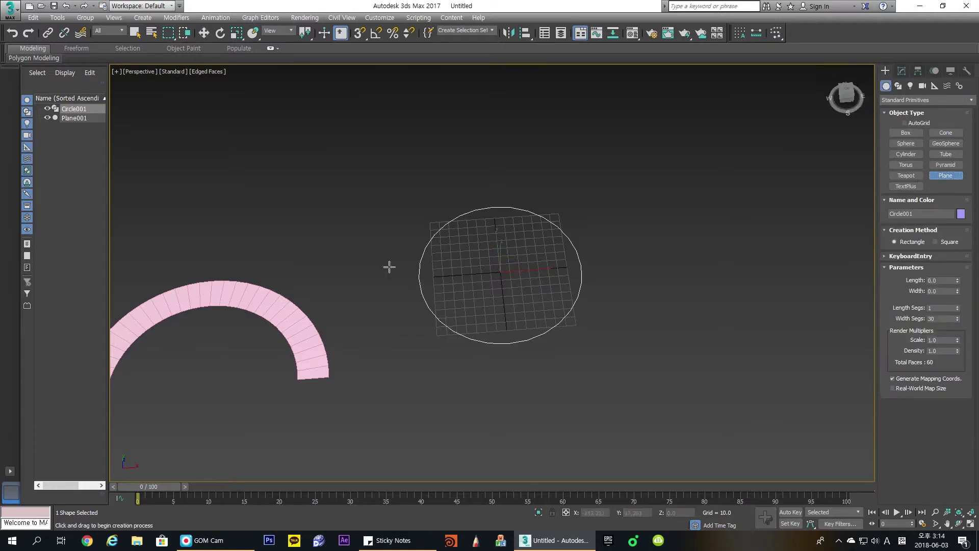
drag(350, 261, 732, 264)
key(w)
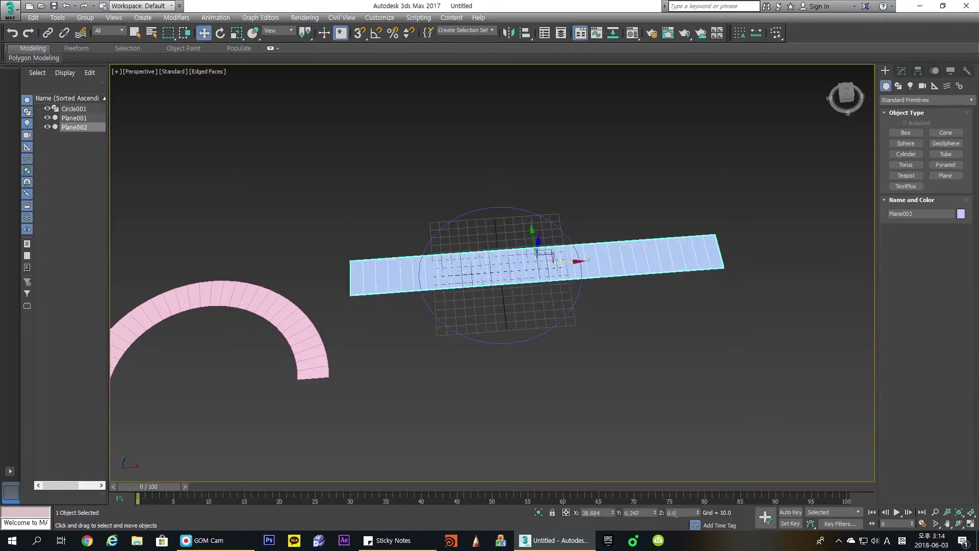
right_click(612, 513)
right_click(655, 512)
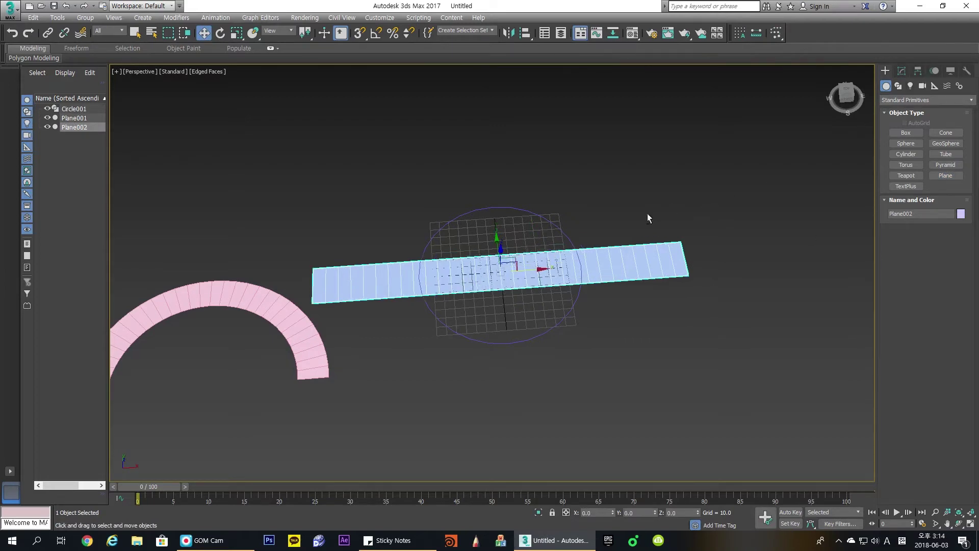
alt+middle_drag(648, 214, 640, 232)
key(g)
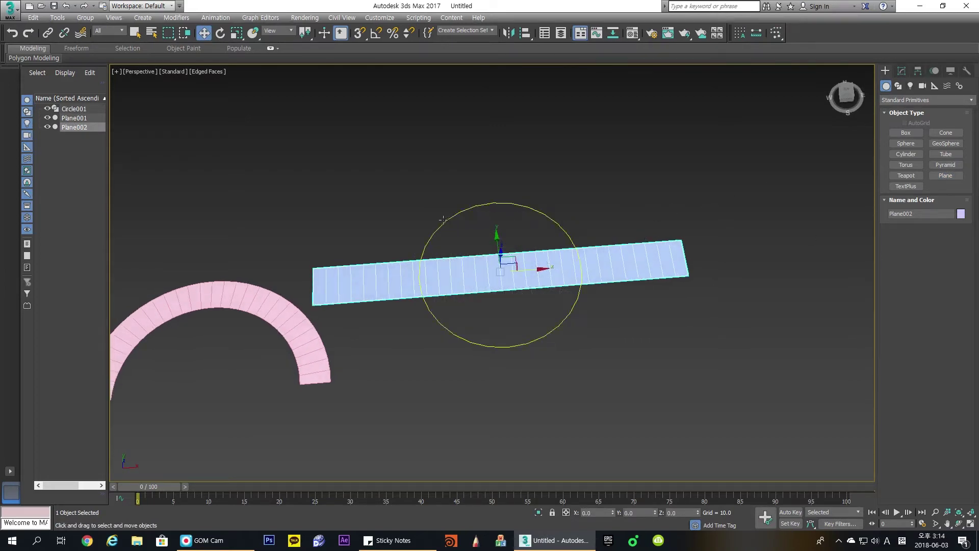
- Try 60 width segments on the new plane strip, and settle on 50
click(901, 71)
double_click(931, 257)
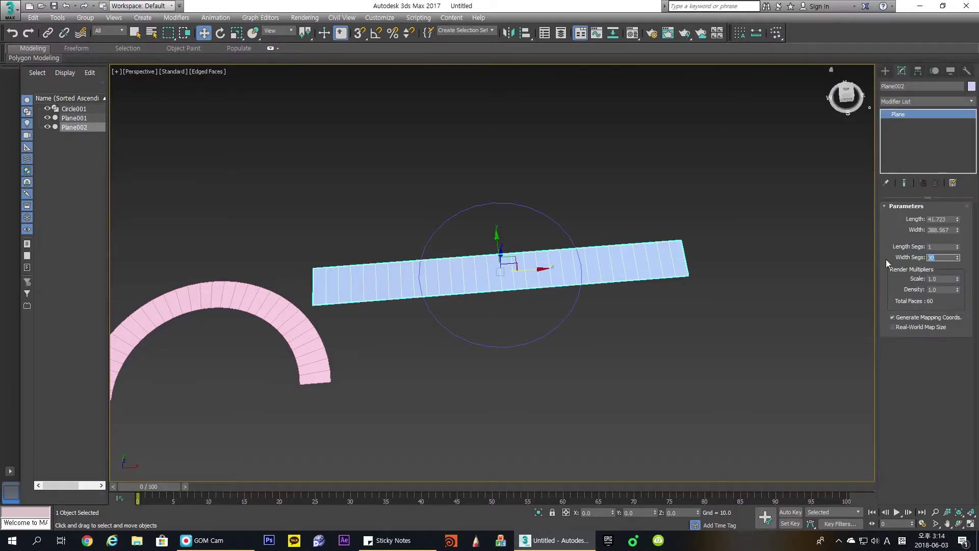
text(60)
key(Return)
alt+middle_drag(410, 280, 443, 281)
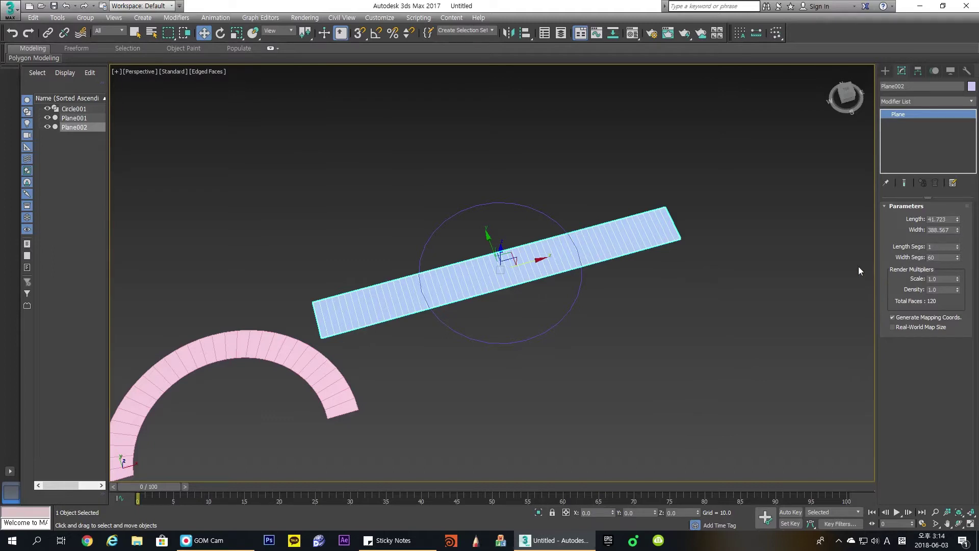
double_click(929, 257)
text(50)
key(Return)
alt+middle_drag(632, 352, 596, 343)
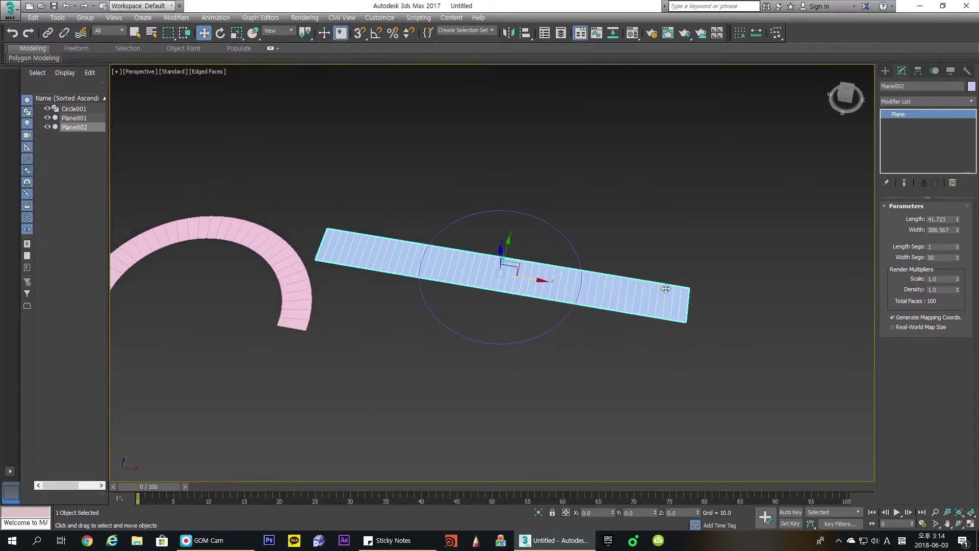
- Try 20 and 40 width segments on the strip for comparison, and set the count back to 50
drag(957, 262, 950, 277)
double_click(931, 257)
text(20)
key(Return)
text(40)
key(Return)
text(50)
key(Return)
alt+middle_drag(841, 255, 608, 228)
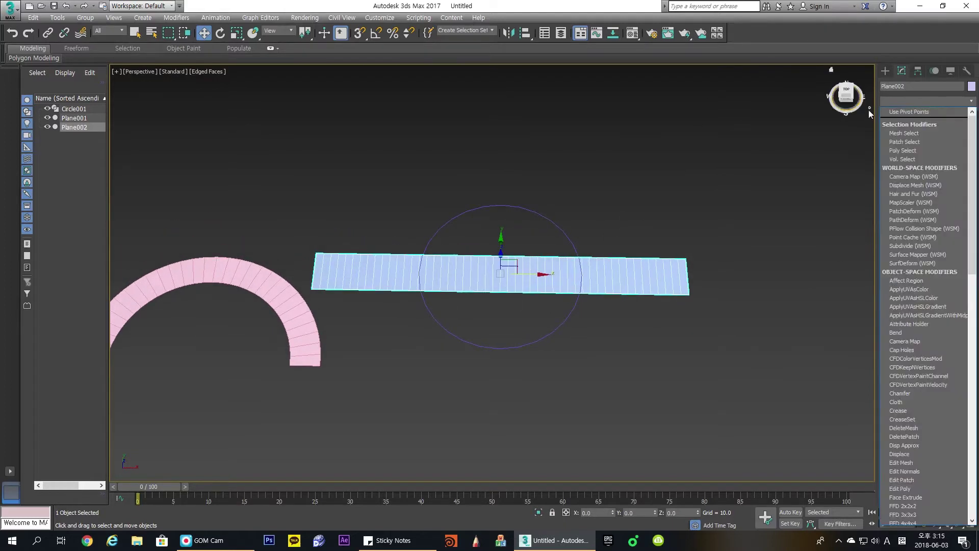
- Apply a PathDeform (WSM) modifier to the plane strip and pick the circle as its path
click(868, 109)
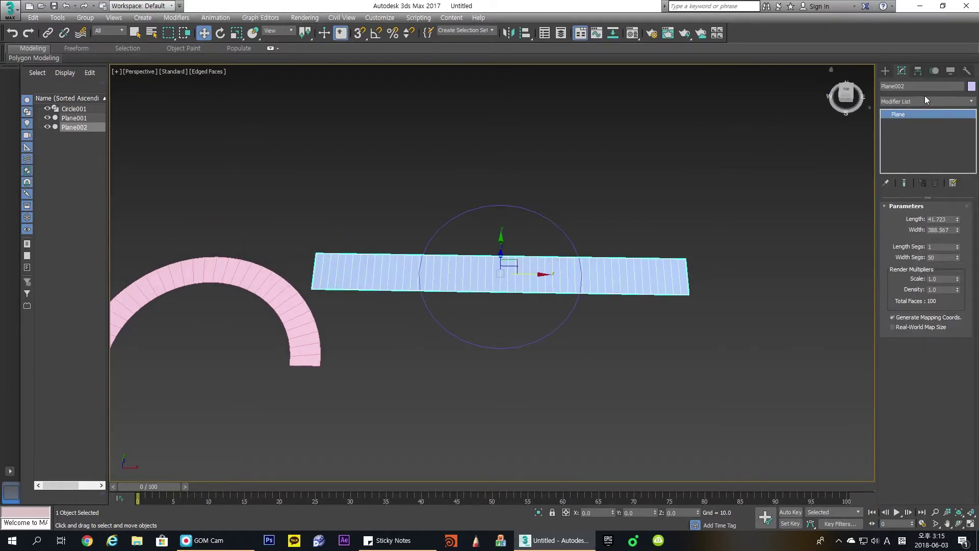
click(925, 97)
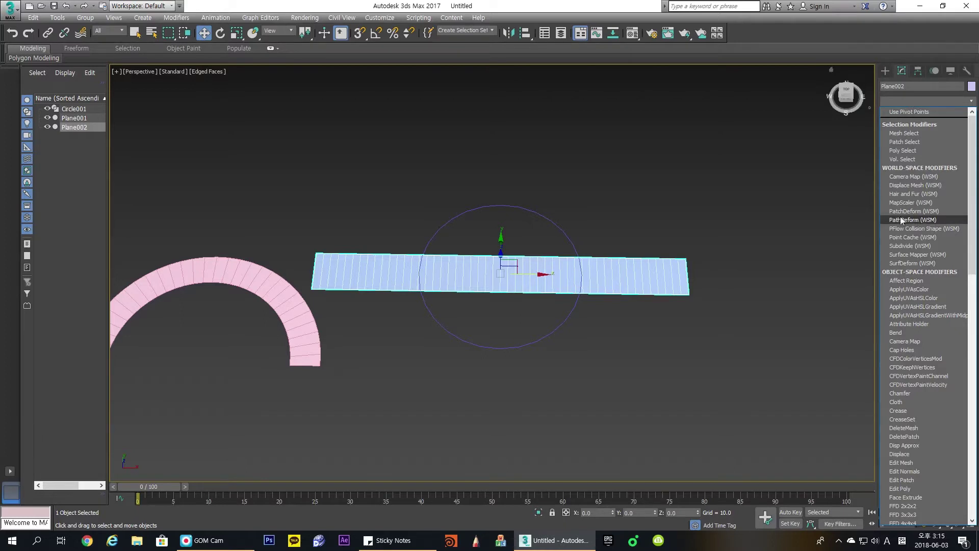
click(922, 220)
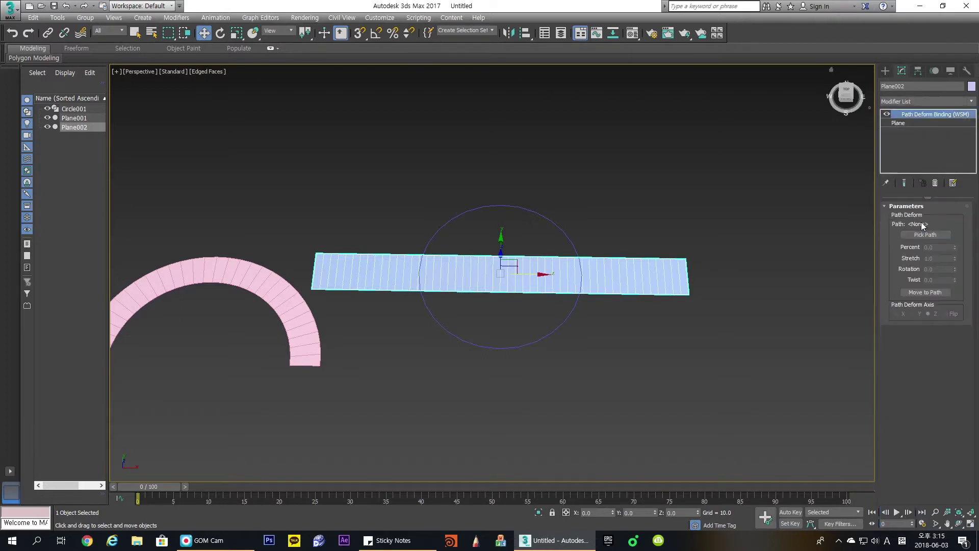
click(941, 237)
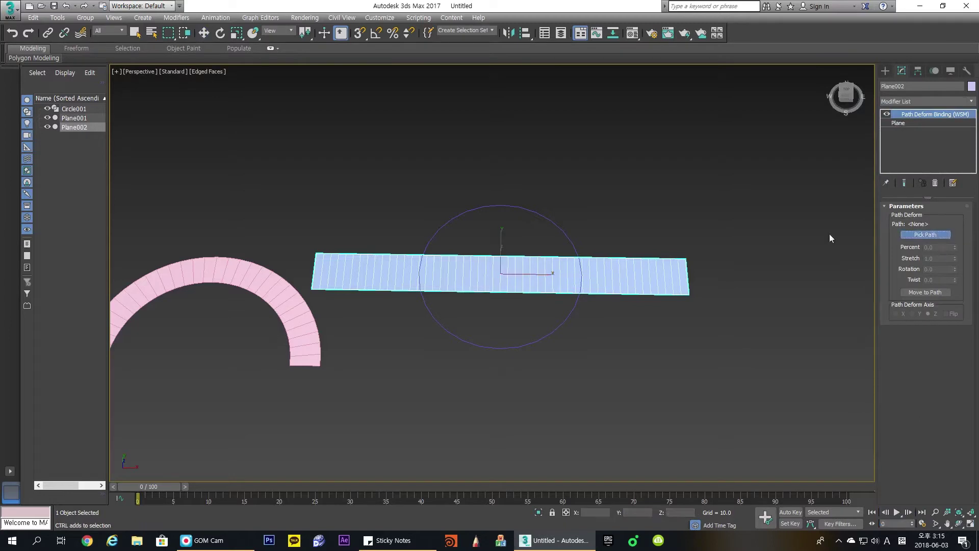
click(556, 228)
alt+middle_drag(592, 310, 647, 312)
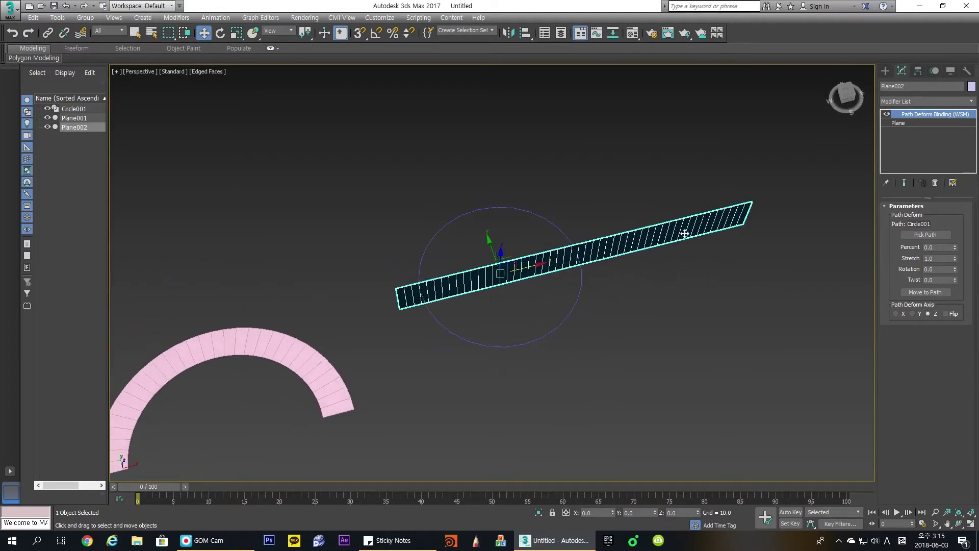
- Set the path deform axis to X and enable Flip so the strip follows the circle face up
click(896, 313)
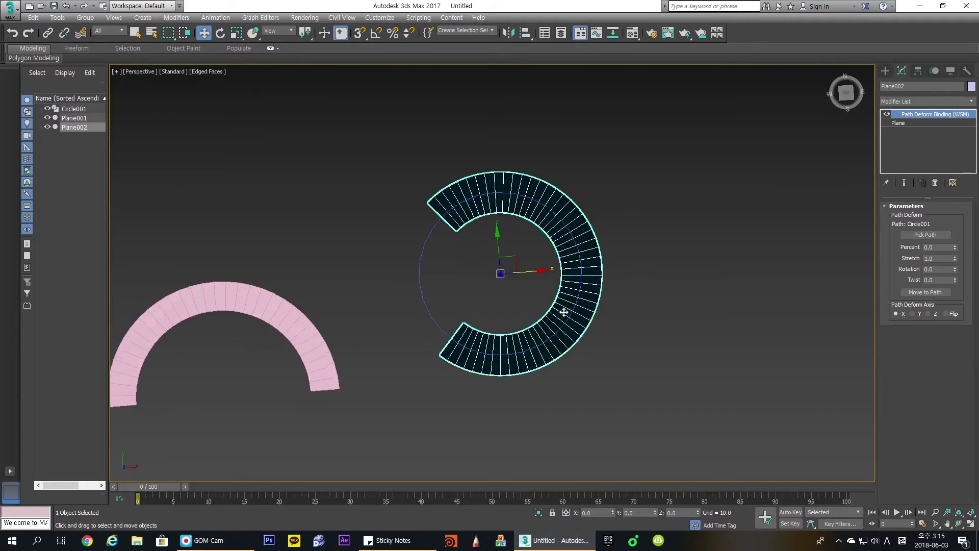
alt+middle_drag(574, 287, 573, 265)
click(946, 314)
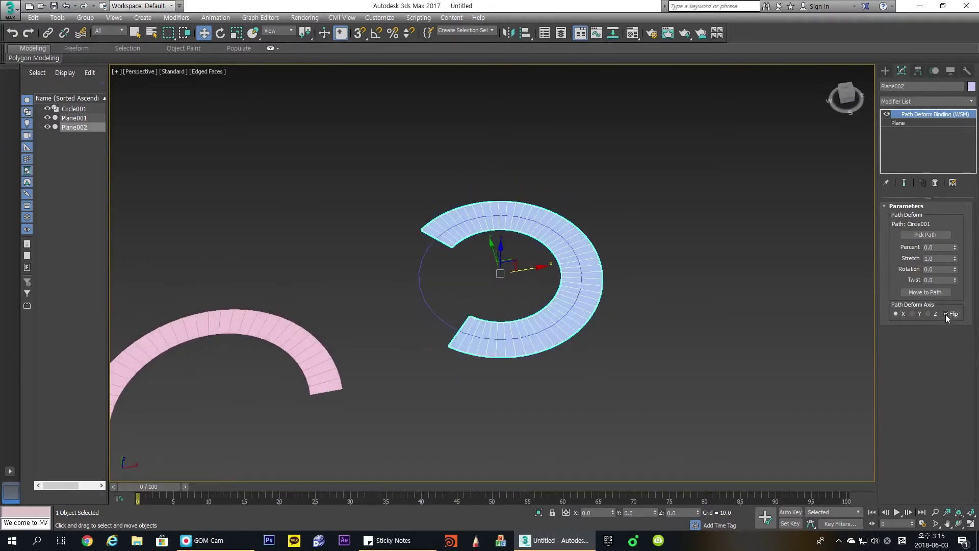
alt+middle_drag(643, 270, 644, 291)
- Try a stretch of 0.9 and a rotation of 180 with Flip off, and restore zero rotation and Flip
drag(955, 249, 950, 289)
right_click(956, 270)
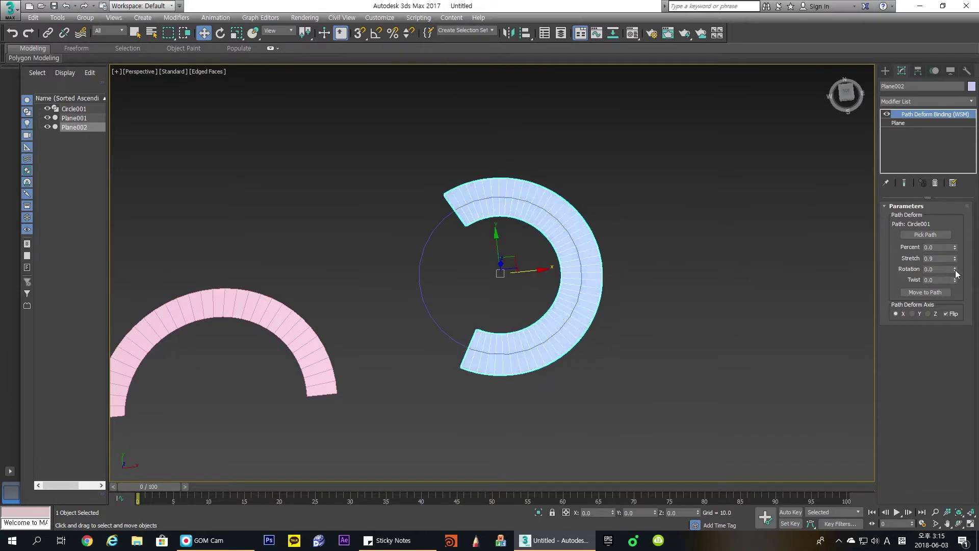
click(945, 314)
double_click(933, 269)
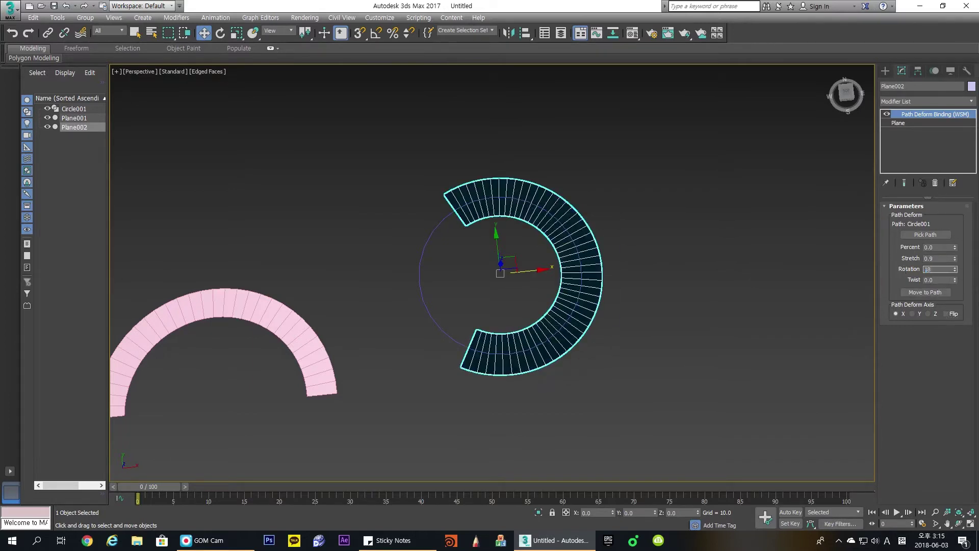
text(180)
key(Return)
right_click(955, 269)
click(944, 315)
- Try twisting the path-deformed strip to 587, and reset the twist to 0
drag(955, 281, 954, 158)
alt+middle_drag(698, 293, 705, 279)
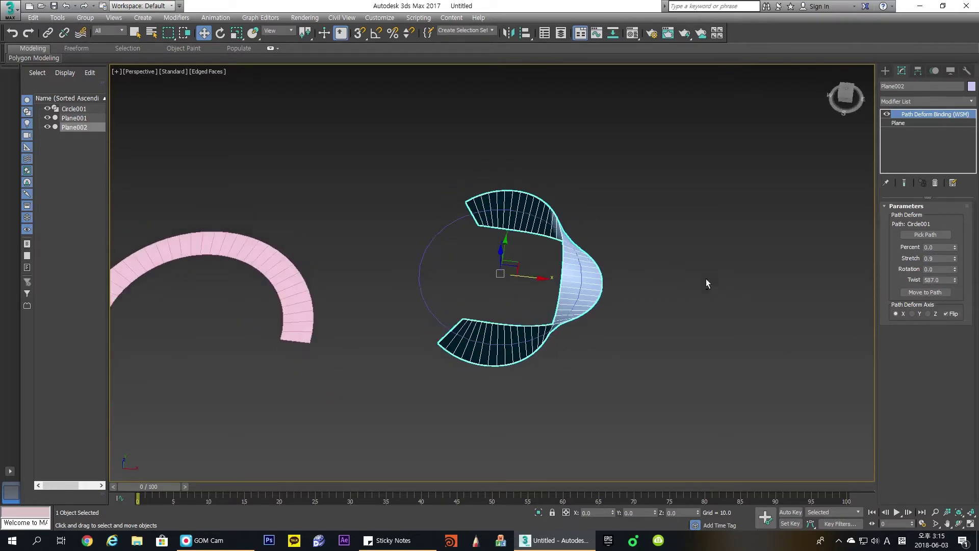
right_click(955, 280)
- Set the strip's path deform percent to 0.5 and its stretch to 1.07
mouse_move(955, 248)
mouse_down()
mouse_move(954, 234)
mouse_move(954, 250)
mouse_up()
mouse_move(605, 285)
alt+middle_down()
mouse_move(610, 326)
mouse_move(602, 290)
mouse_move(619, 321)
mouse_move(605, 277)
alt+middle_up()
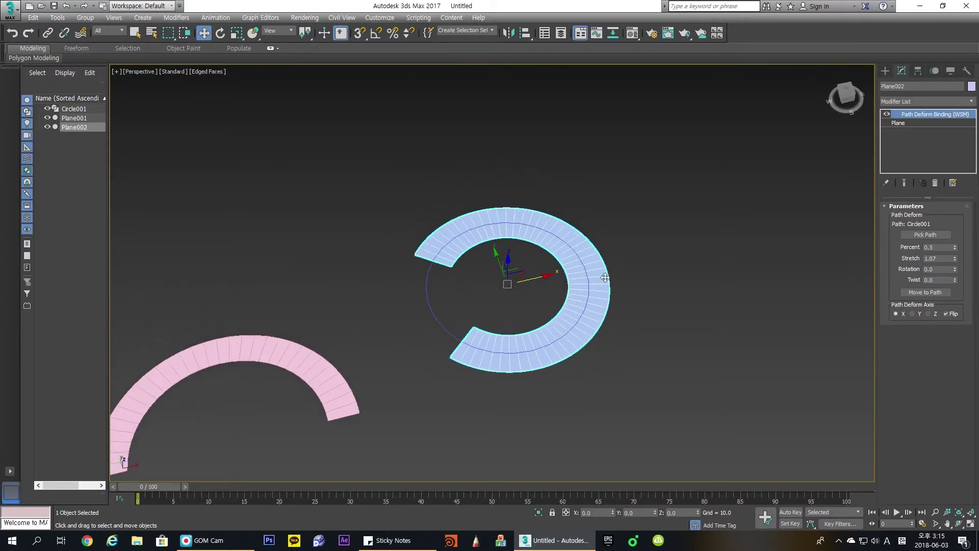
- Try converting the path-deformed strip to Editable Poly, and undo the conversion
right_click(605, 278)
mouse_move(635, 376)
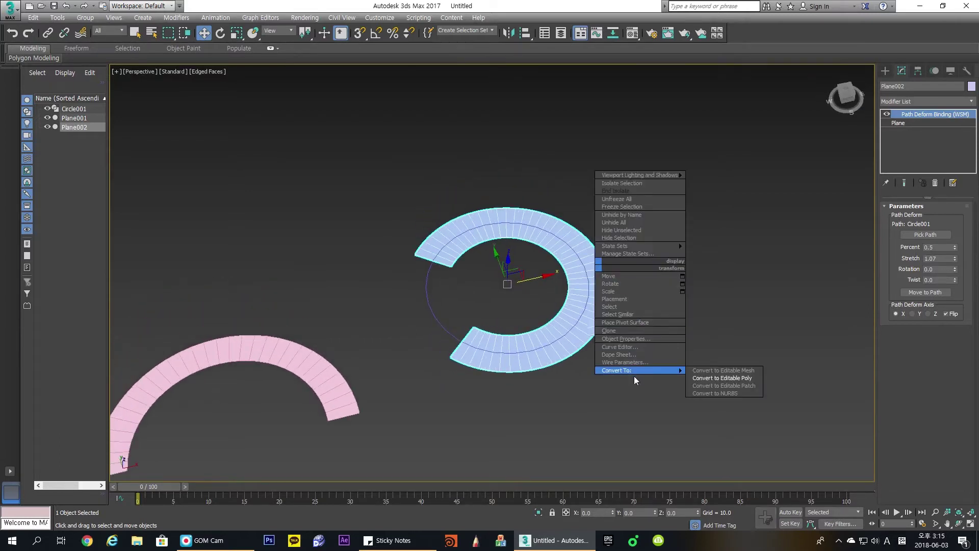
click(743, 385)
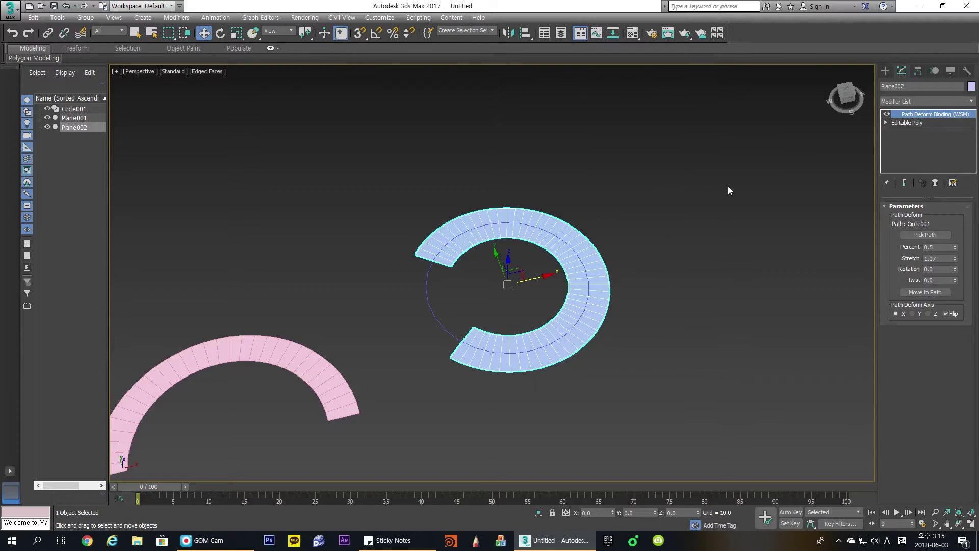
key(ctrl+z)
alt+middle_drag(609, 246, 642, 209)
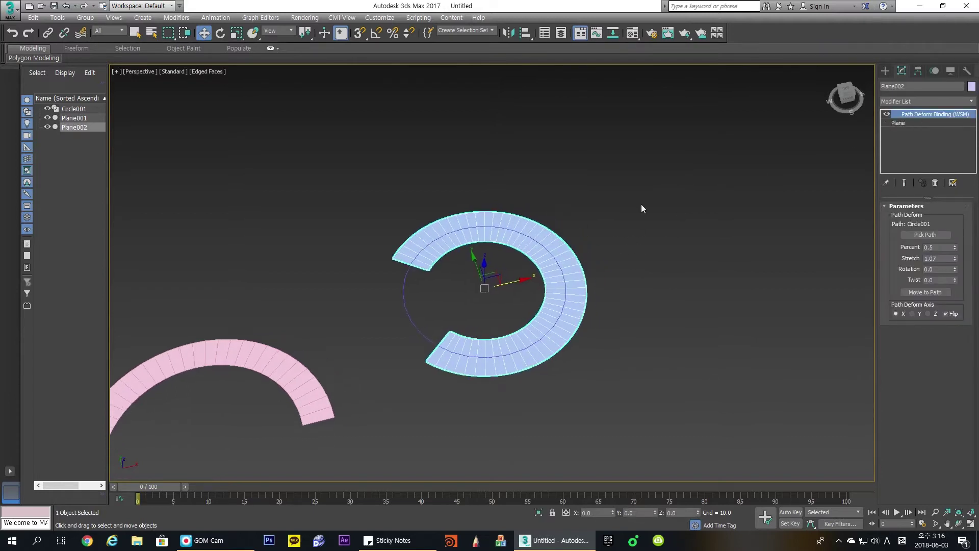
- Display the Extras toolbar, open the Array settings for the strip and dismiss them without creating an array
right_click(752, 36)
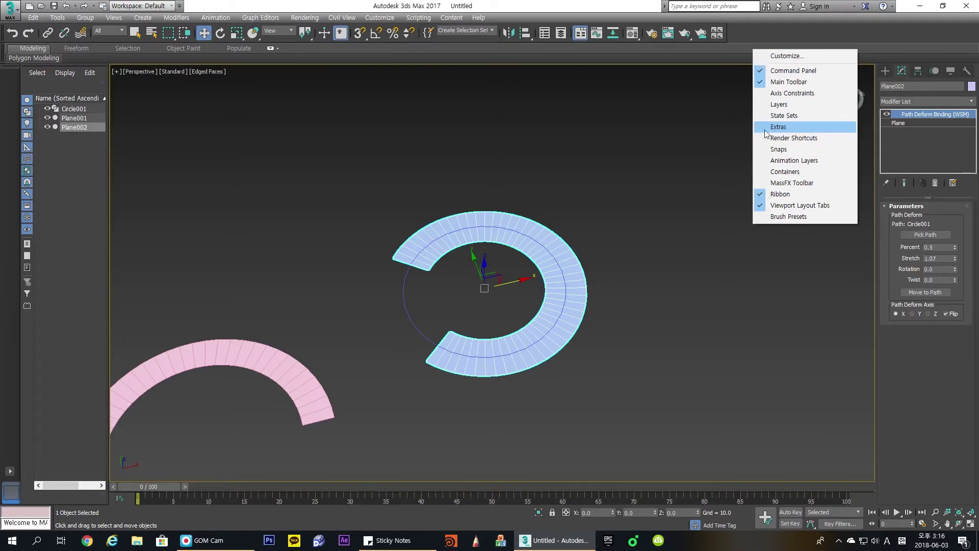
click(780, 127)
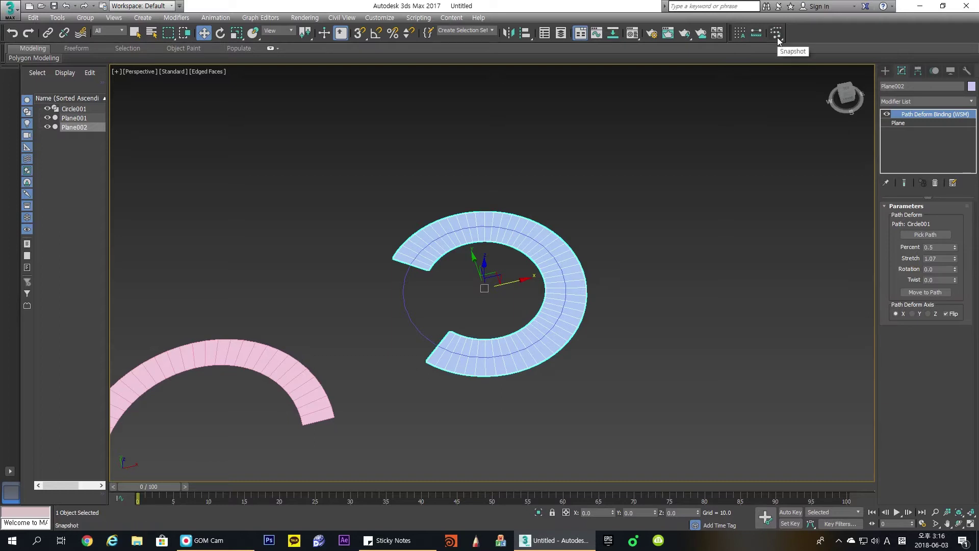
drag(776, 37, 777, 48)
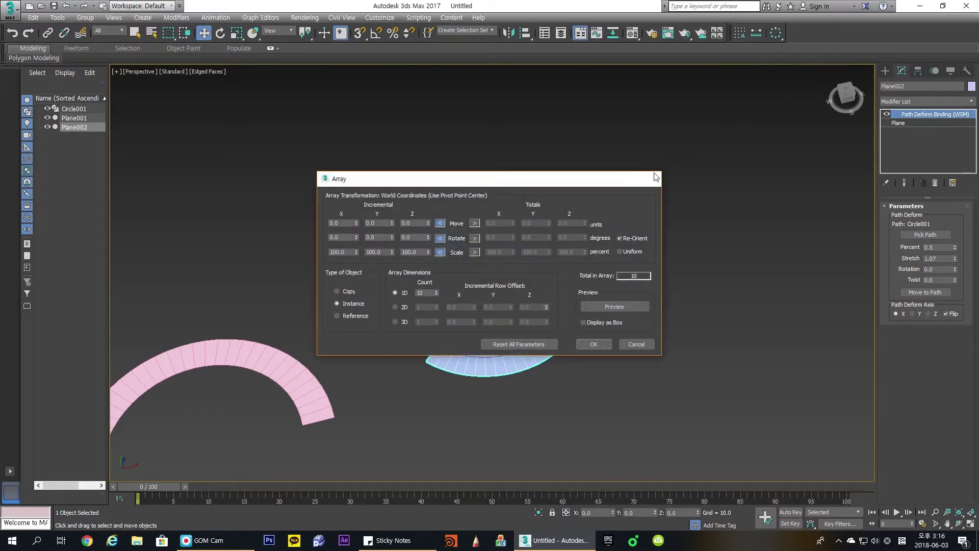
click(593, 344)
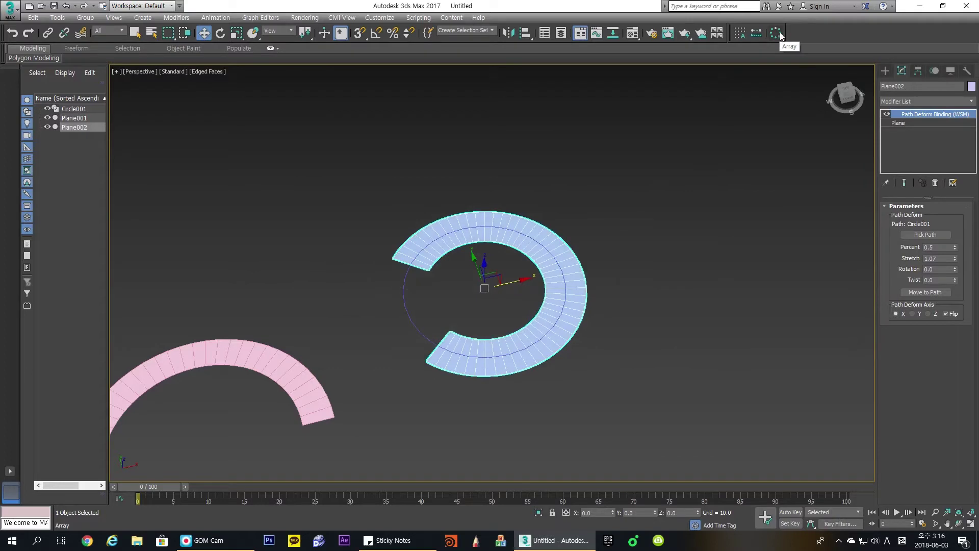
- Take a single snapshot of the path-deformed strip as Mesh and move the copy about 280 units along X
drag(779, 35, 775, 72)
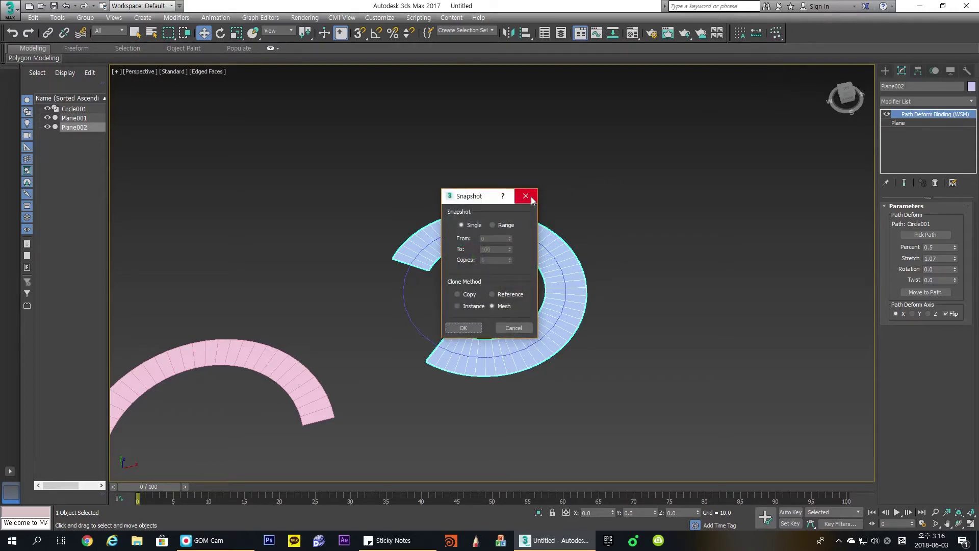
click(530, 197)
click(774, 35)
drag(461, 196, 650, 171)
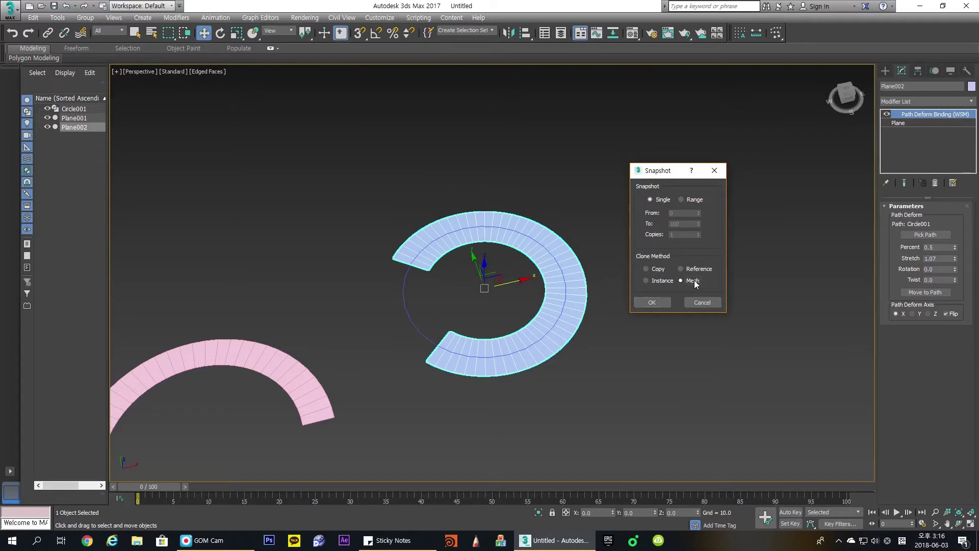
click(653, 303)
click(566, 256)
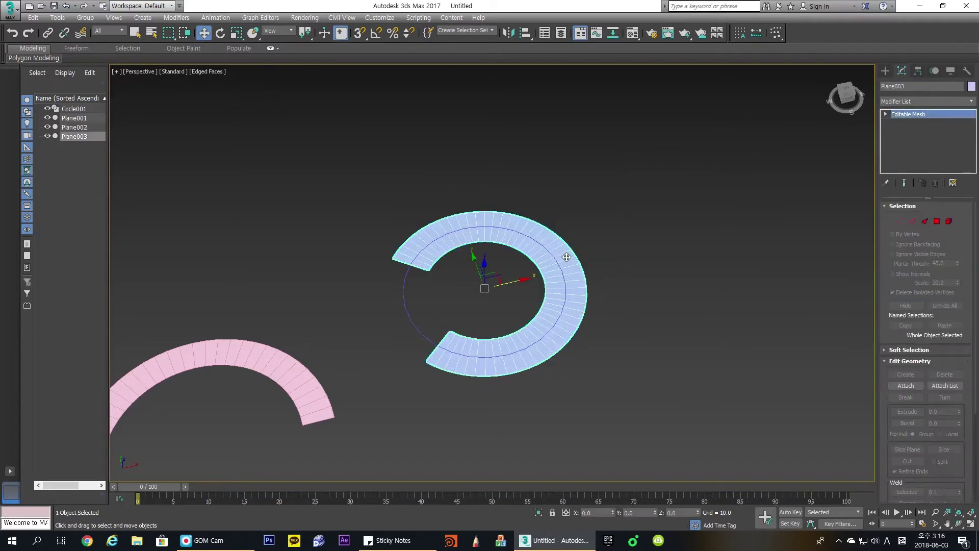
drag(520, 281, 976, 140)
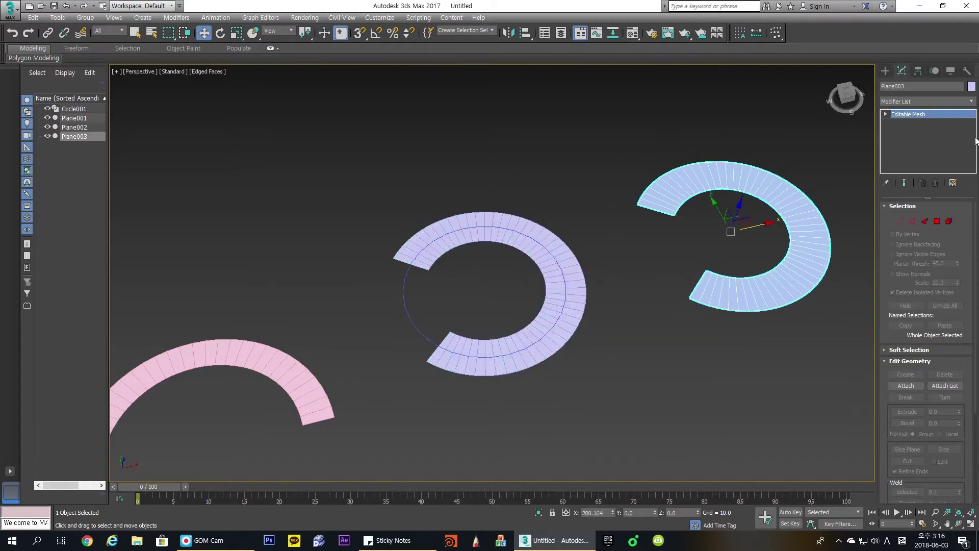
- Try converting the snapshot strip to Editable Poly, and convert it back to Editable Mesh
alt+middle_drag(843, 143, 693, 192)
right_click(693, 192)
mouse_move(755, 297)
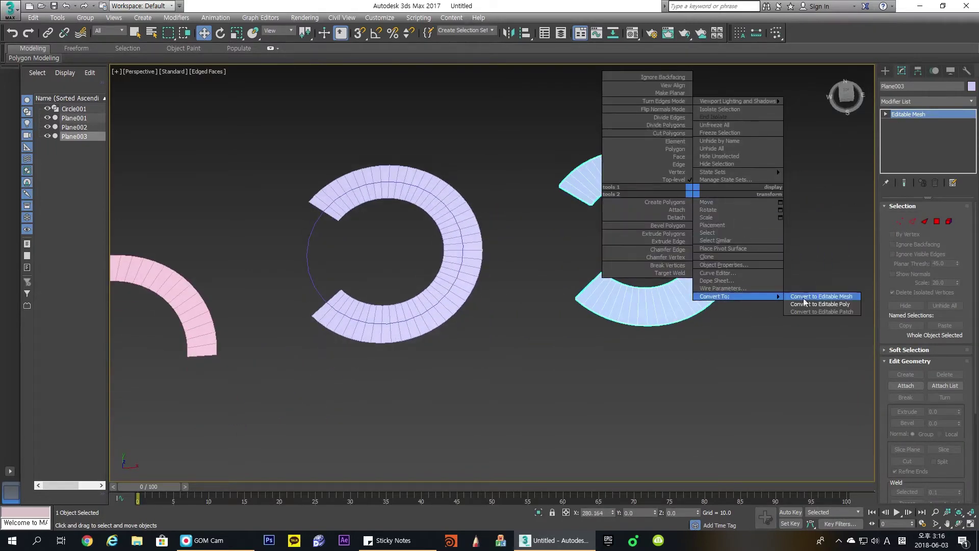
click(820, 305)
right_click(694, 201)
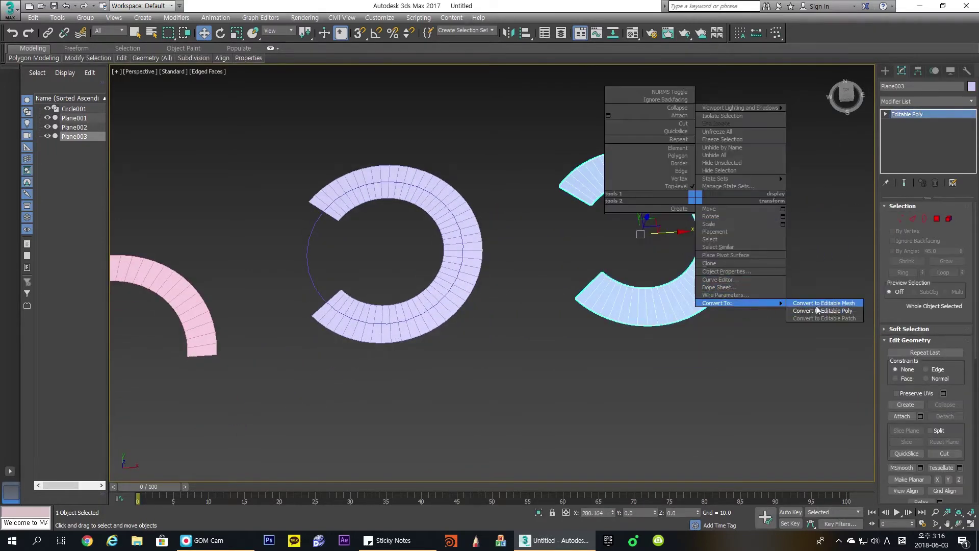
click(820, 306)
alt+middle_drag(726, 268, 615, 258)
click(718, 227)
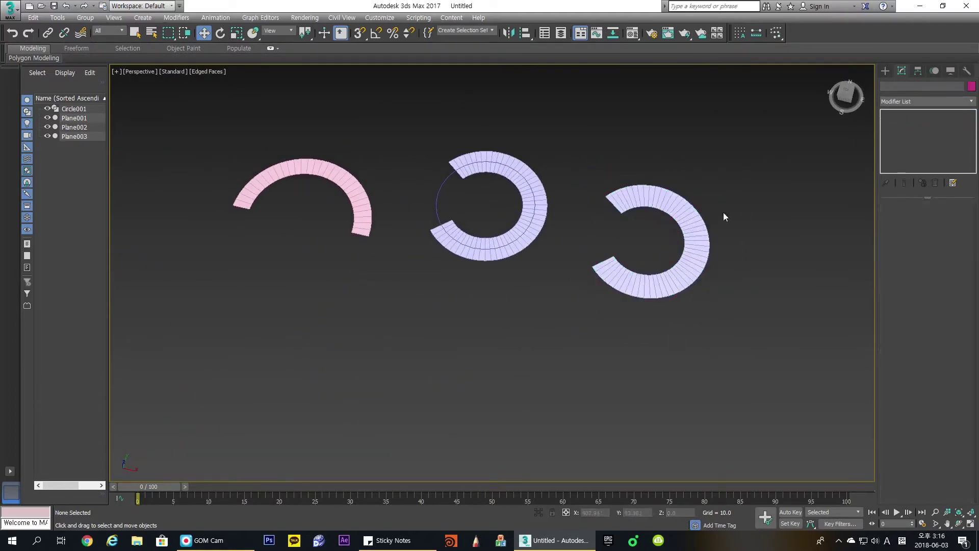
click(700, 218)
middle_drag(709, 197, 714, 193)
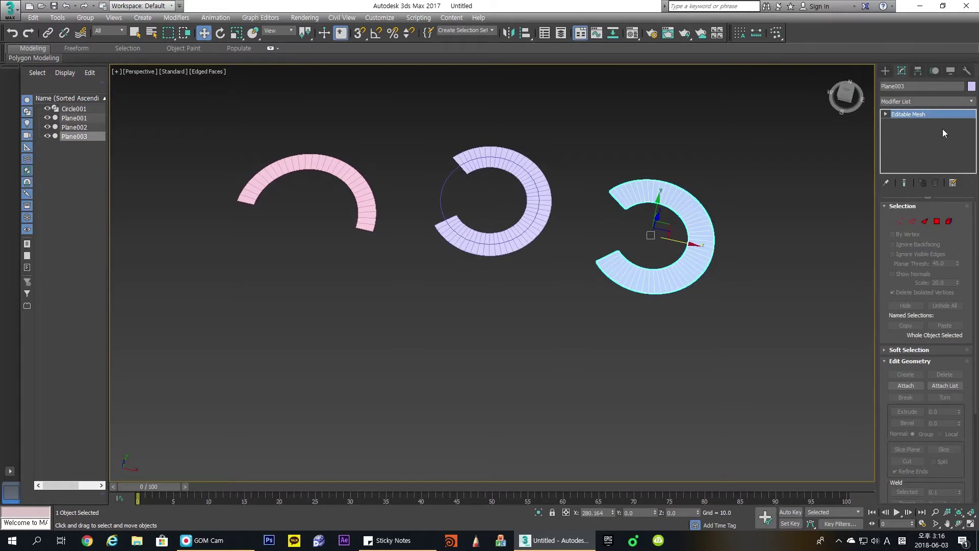
drag(745, 155, 674, 265)
alt+middle_drag(716, 230, 368, 259)
click(363, 286)
drag(635, 348, 634, 348)
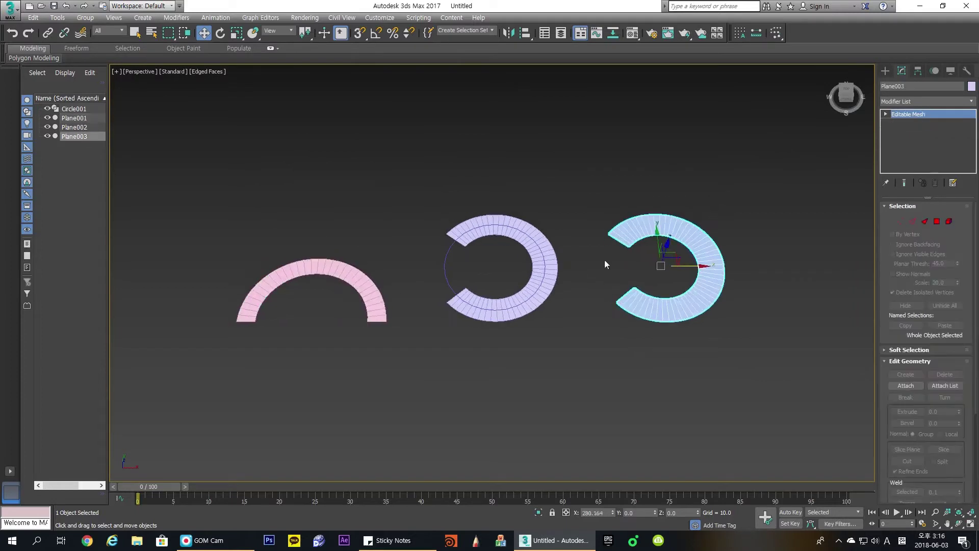
drag(721, 181, 672, 318)
click(790, 227)
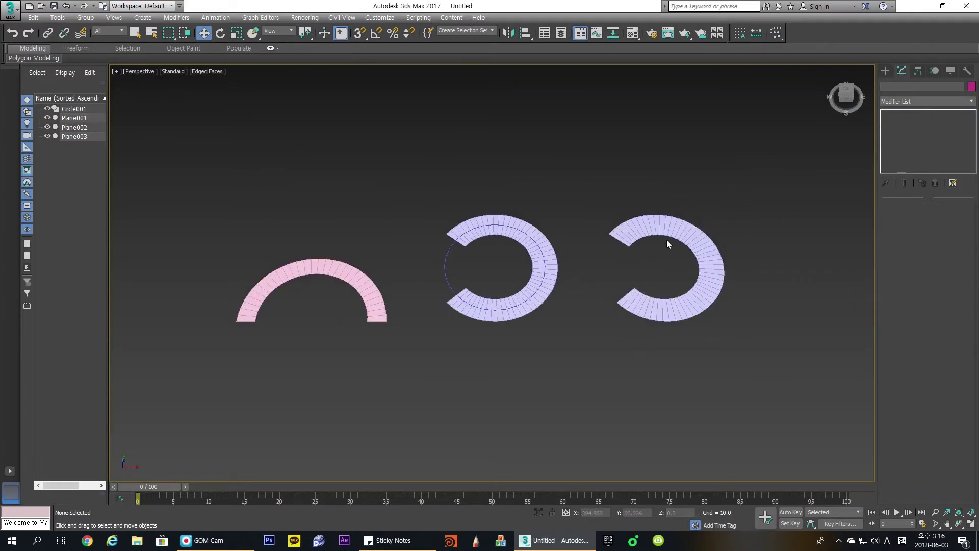
- Apply an Unwrap UVW modifier to the snapshot strip and open its UV editor
click(665, 232)
click(957, 101)
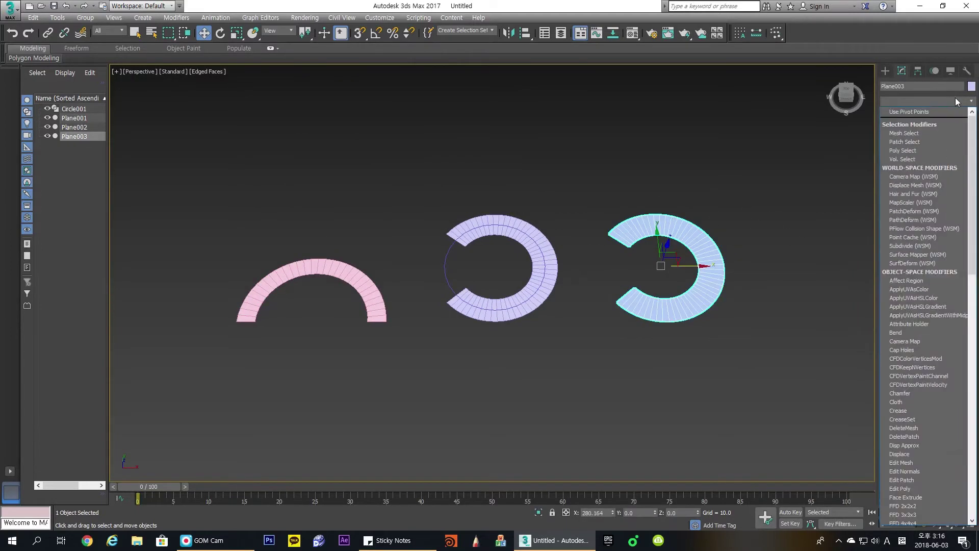
text(uv)
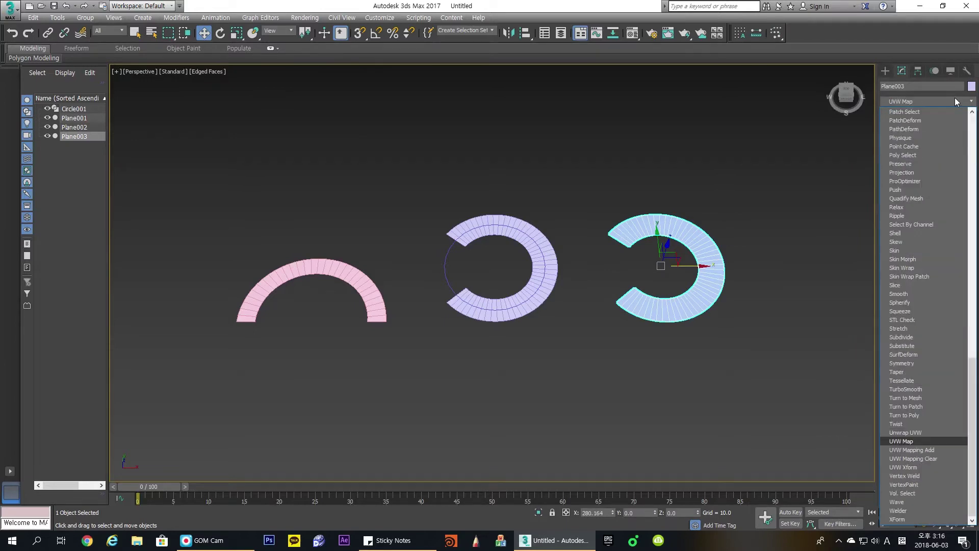
key(Up)
key(Return)
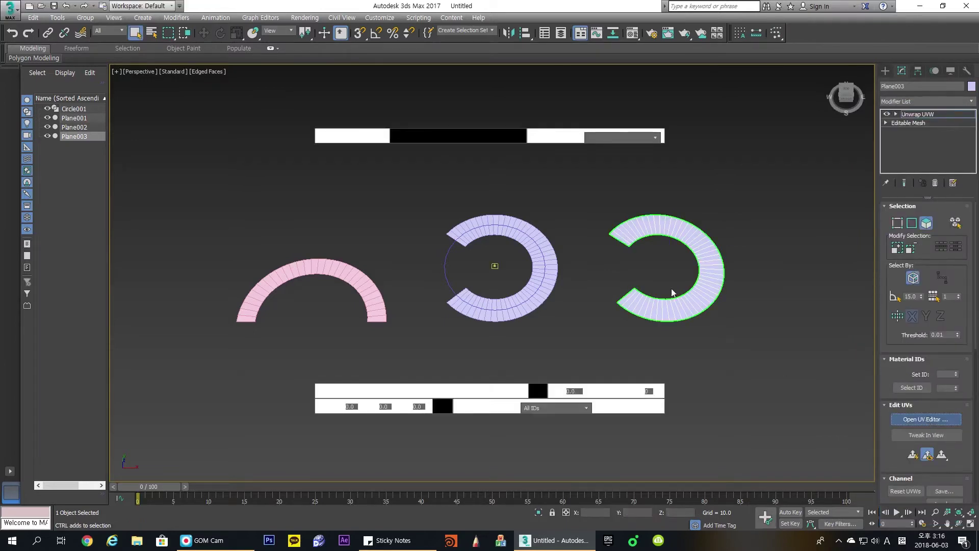
middle_drag(506, 237, 523, 254)
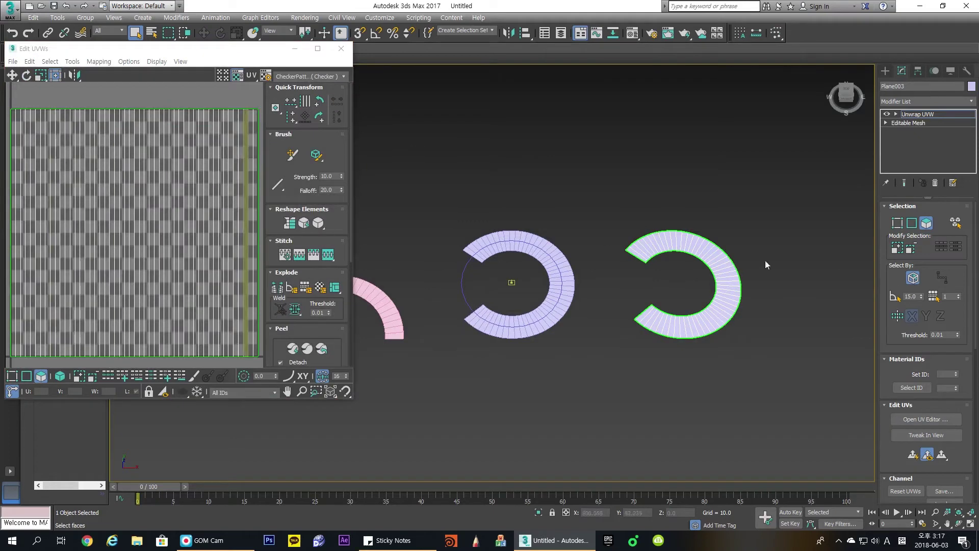
- Select faces at the upper open end of the snapshot strip to compare them with their UV layout
drag(634, 236, 666, 260)
drag(706, 226, 686, 259)
drag(750, 247, 713, 269)
drag(766, 283, 724, 291)
drag(758, 322, 715, 312)
drag(748, 350, 714, 322)
drag(699, 354, 673, 326)
drag(637, 343, 668, 305)
click(620, 286)
drag(737, 346, 636, 264)
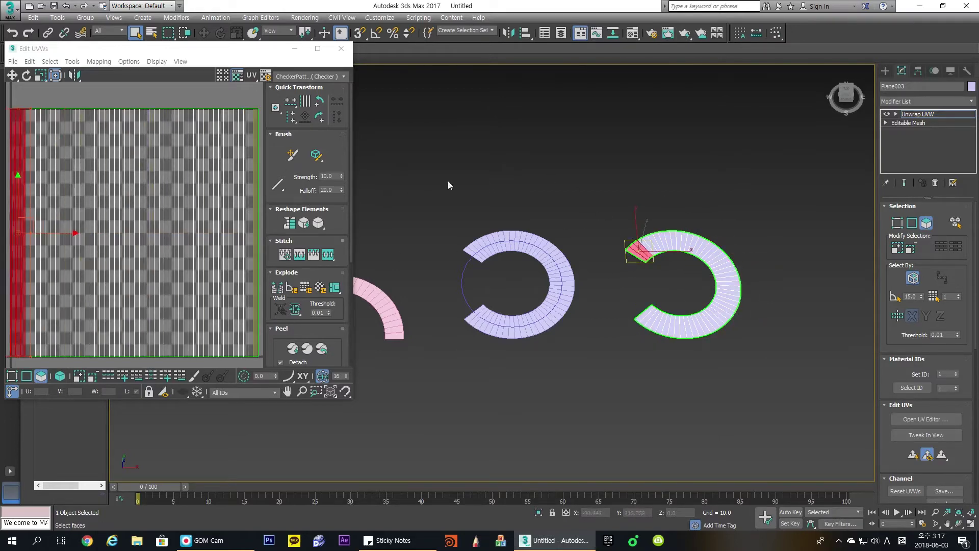
- Collapse the snapshot strip's Unwrap UVW modifier by converting the strip to editable geometry, and clear the selection
right_click(515, 155)
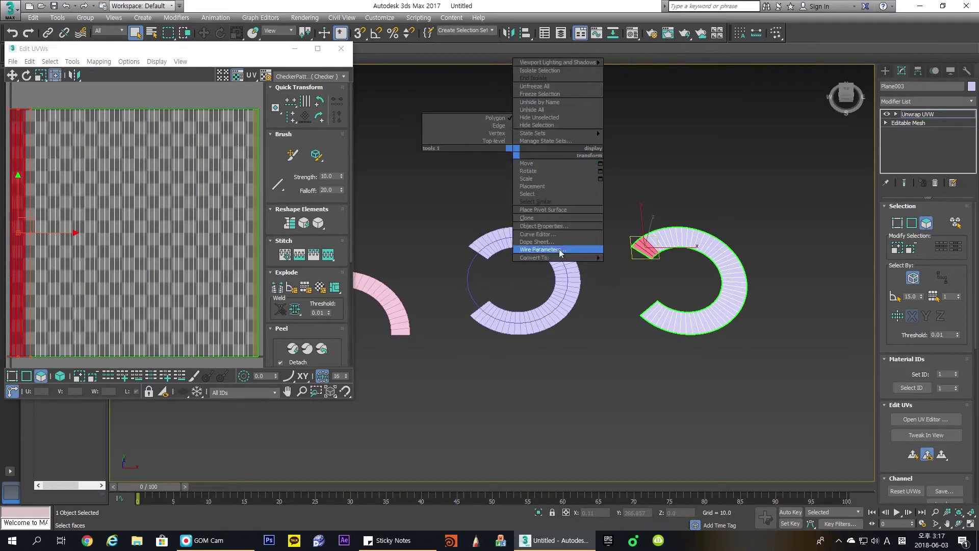
mouse_move(571, 248)
click(637, 261)
middle_drag(612, 349, 573, 280)
click(619, 323)
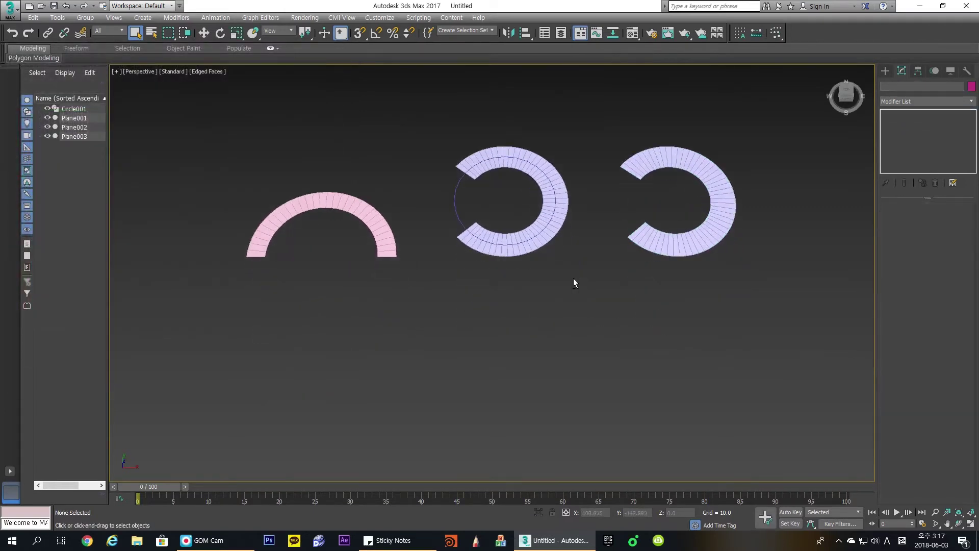
- Move the circle and both ring-shaped strips along negative Y away from the origin, and display the home grid
click(887, 72)
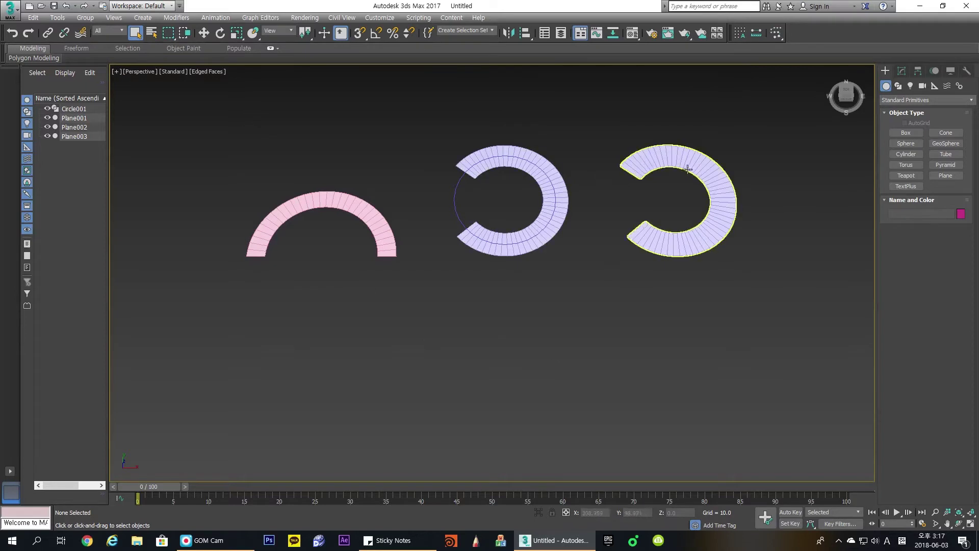
click(899, 86)
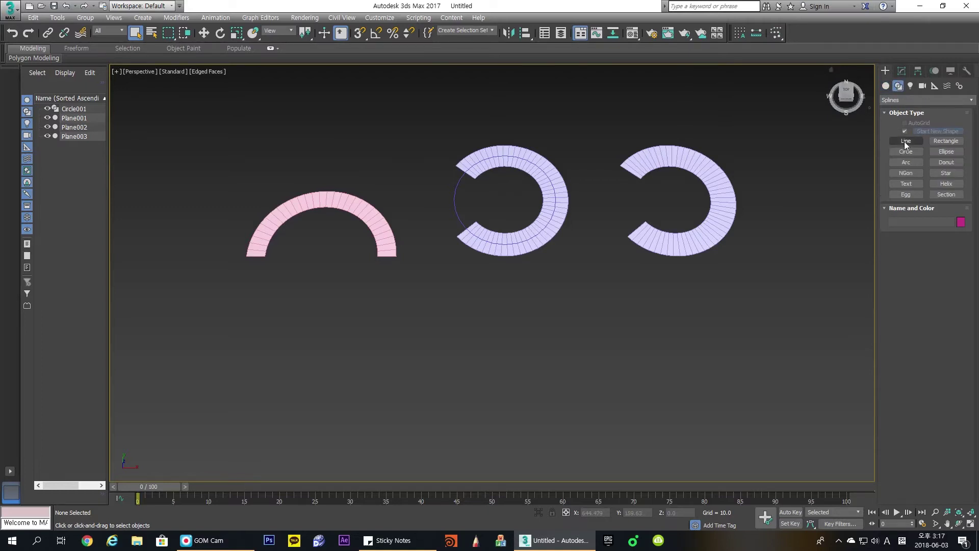
drag(466, 134, 657, 255)
middle_drag(574, 277, 546, 327)
key(w)
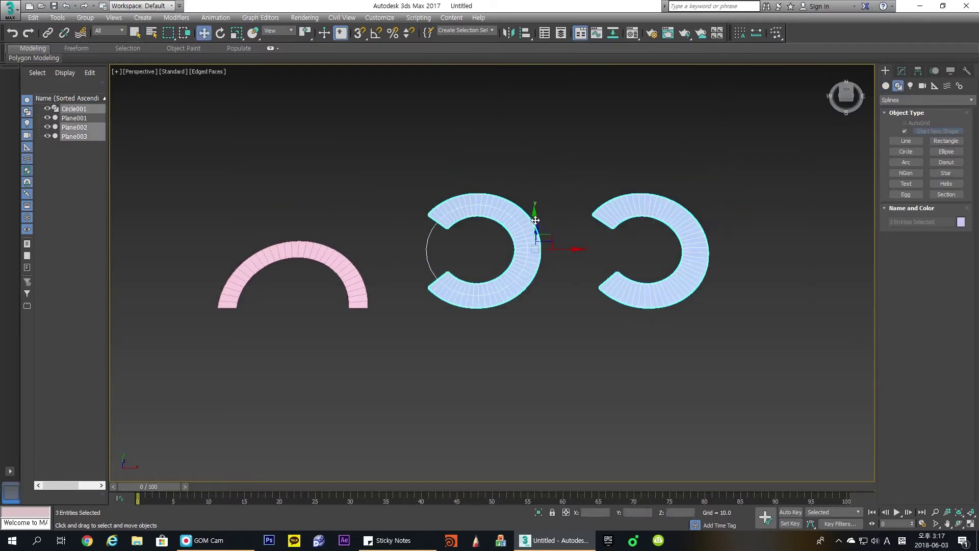
drag(536, 220, 518, 380)
click(561, 278)
key(g)
middle_drag(475, 256, 487, 271)
scroll(487, 272, up, 3)
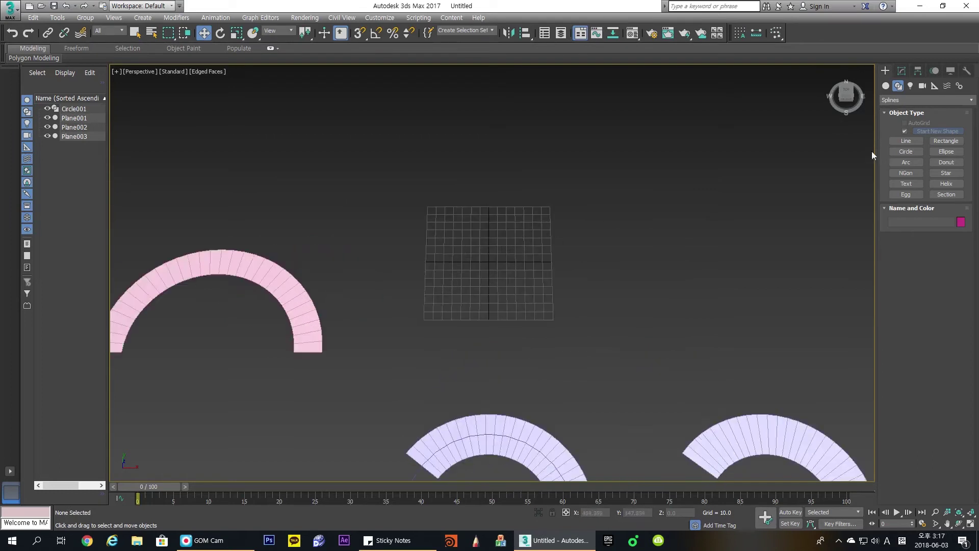
- Try drawing a wavy six-point Bezier line across the grid, and delete it
click(904, 142)
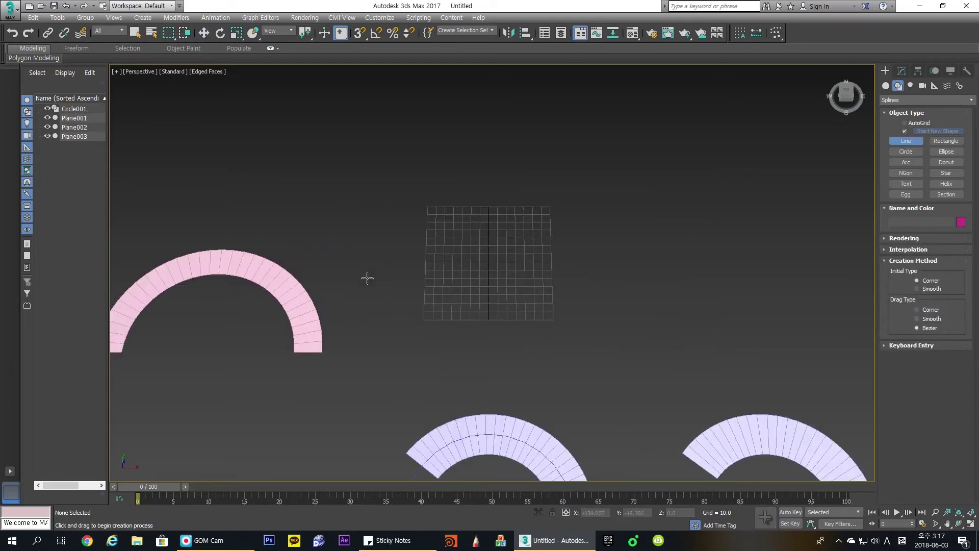
click(352, 272)
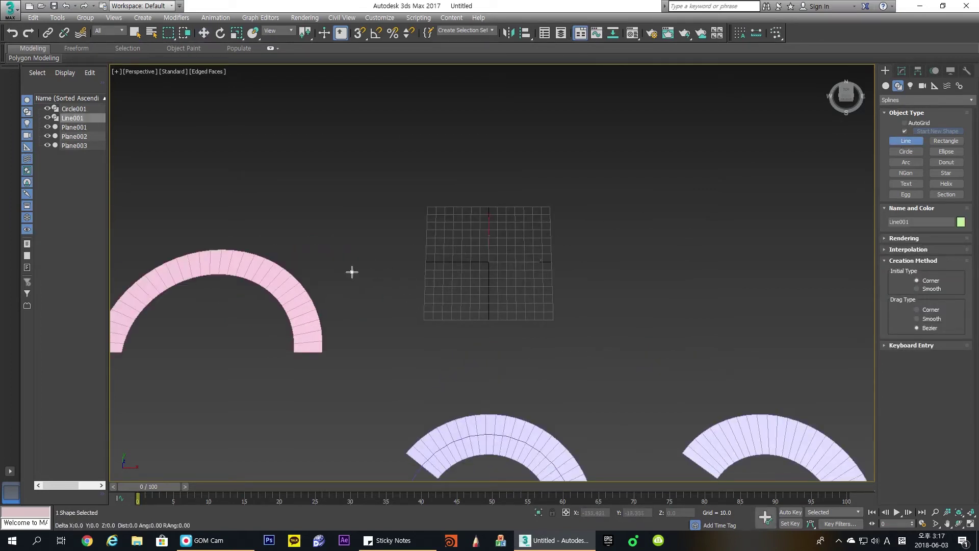
drag(416, 238, 451, 257)
drag(474, 290, 505, 295)
drag(556, 251, 586, 246)
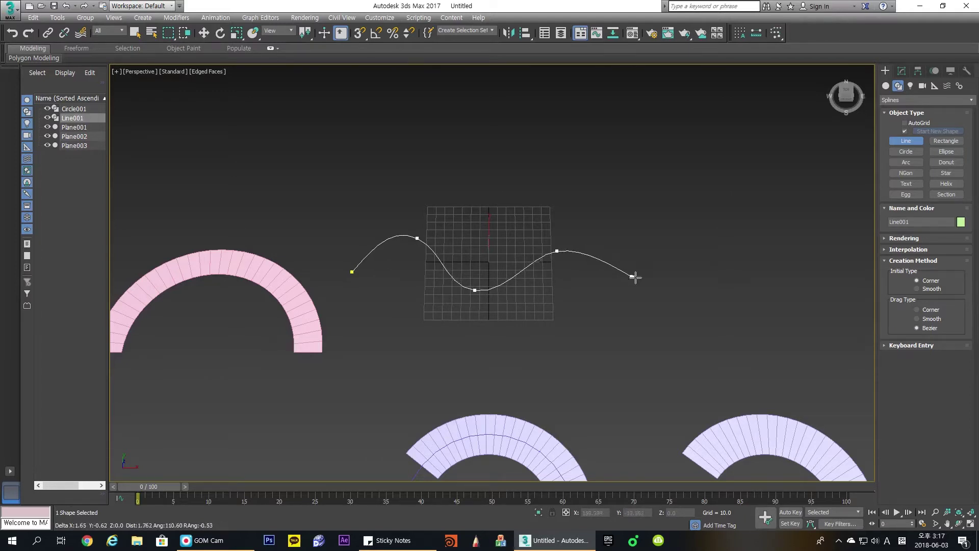
drag(632, 276, 654, 277)
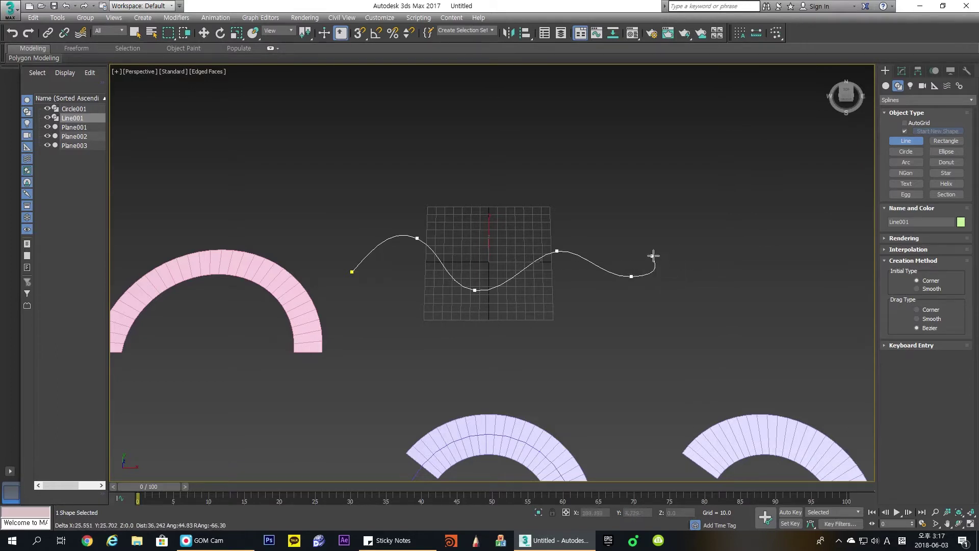
drag(690, 228, 715, 228)
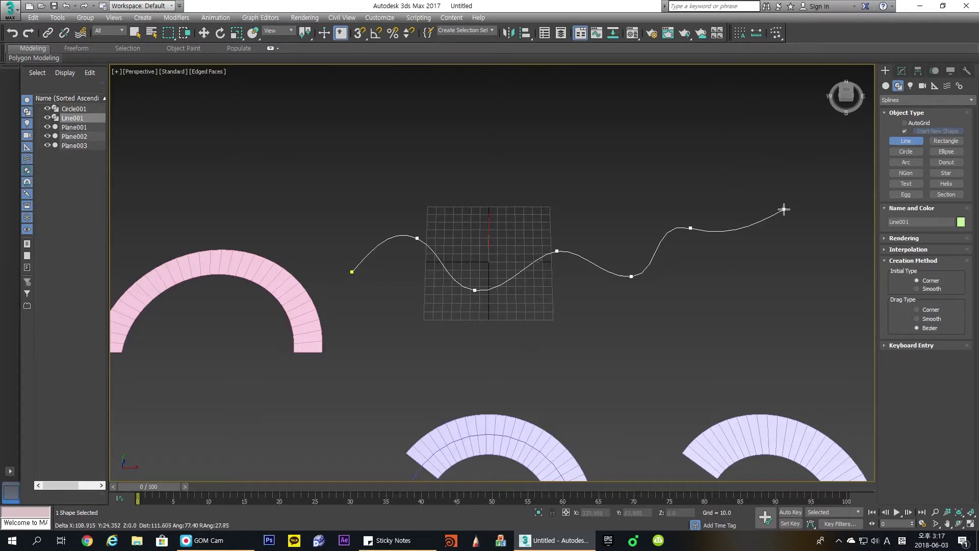
right_click(716, 228)
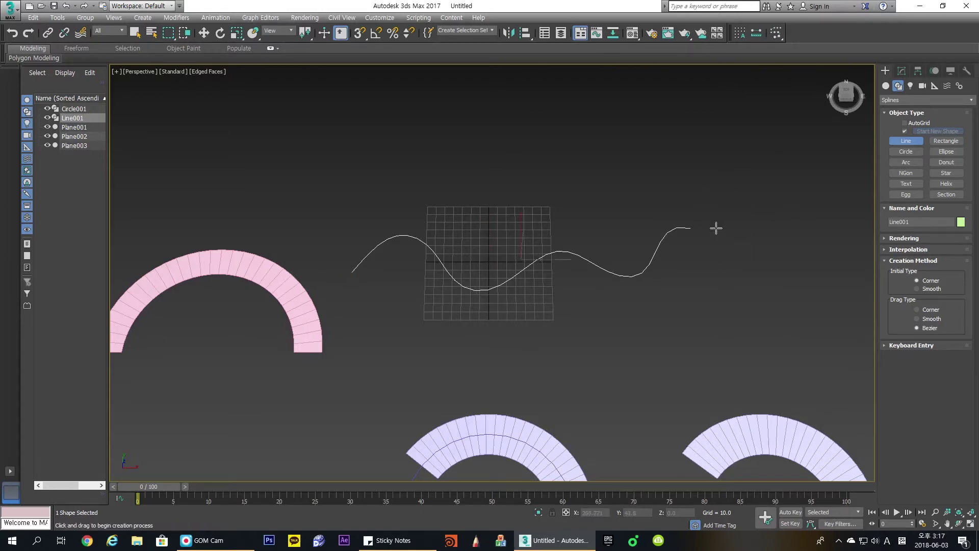
right_click(570, 255)
key(Delete)
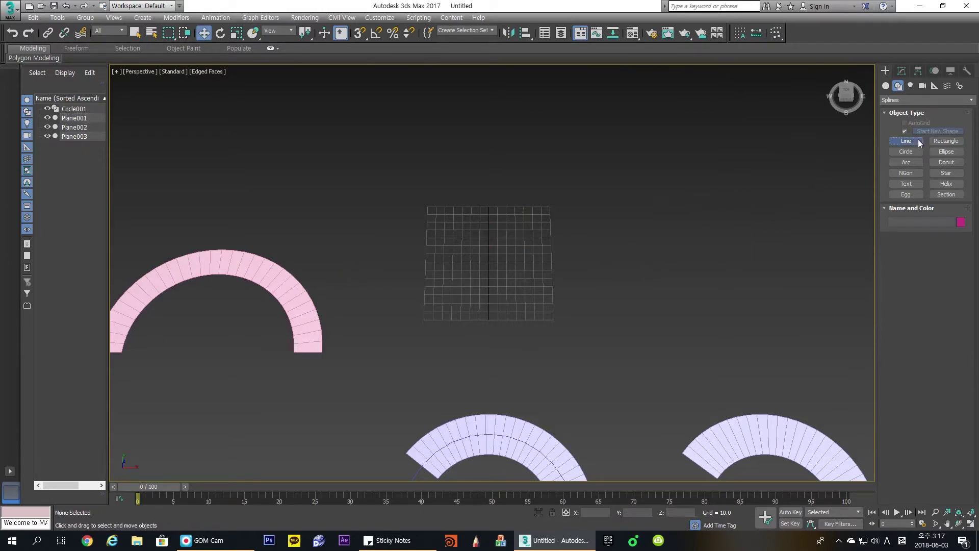
- Draw a smooth S-shaped Line spline with four points across the home grid
click(905, 141)
click(358, 270)
drag(447, 233, 482, 245)
drag(543, 286, 555, 285)
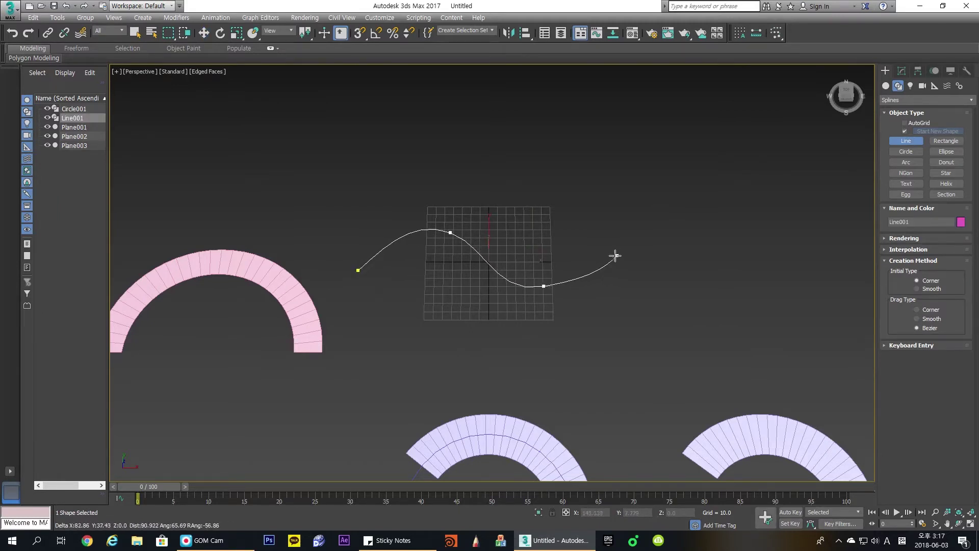
drag(636, 247, 649, 243)
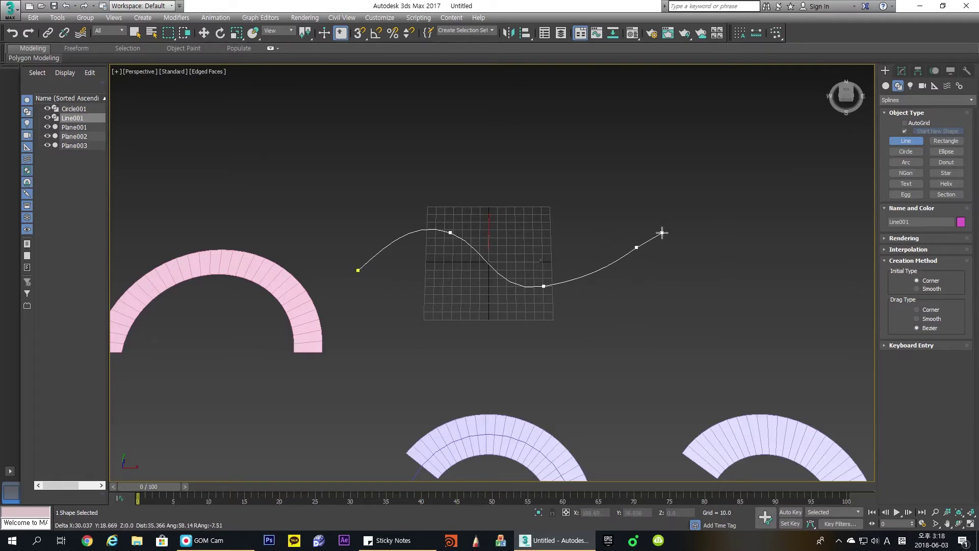
right_click(656, 238)
key(w)
middle_drag(398, 257, 407, 272)
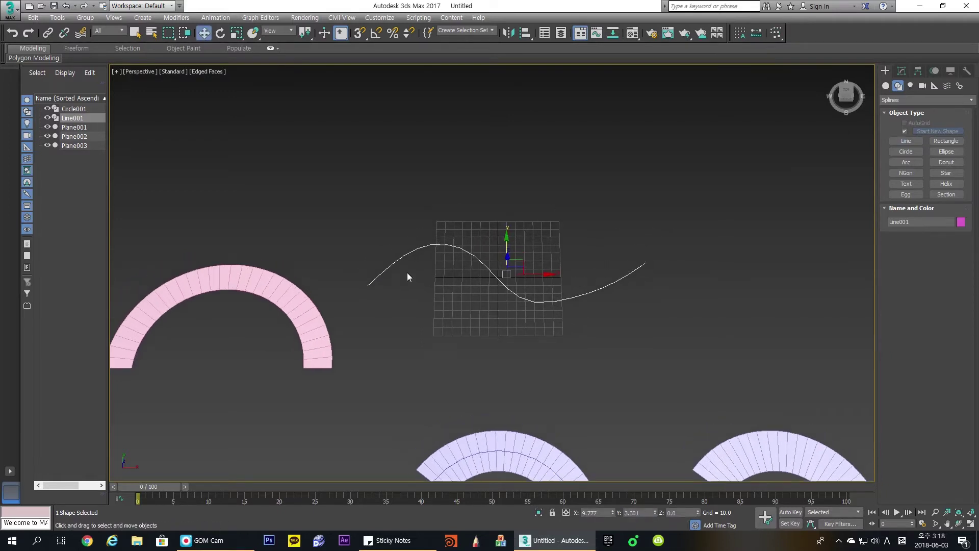
- Switch the S-shaped line to Vertex editing and select its first vertex
key(1)
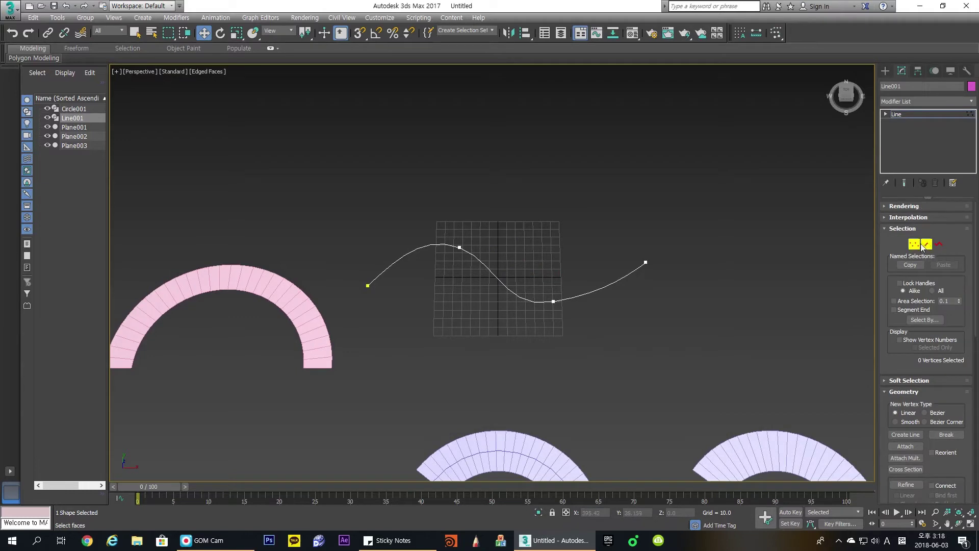
key(1)
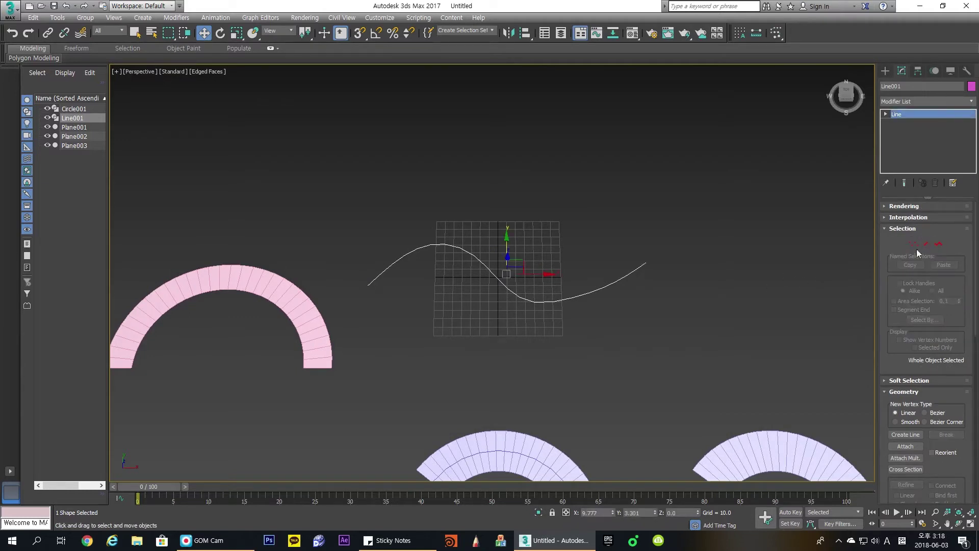
click(914, 245)
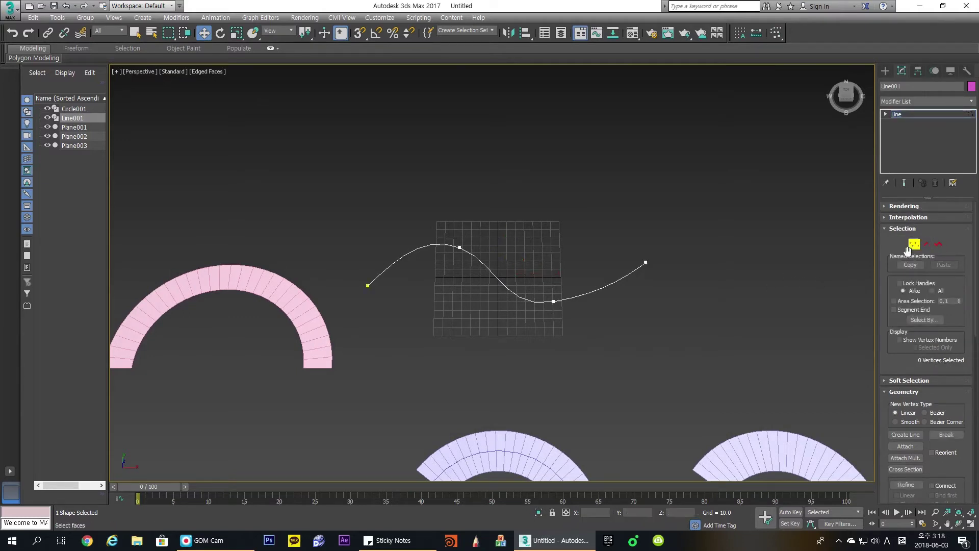
click(938, 245)
click(938, 246)
click(915, 245)
click(369, 285)
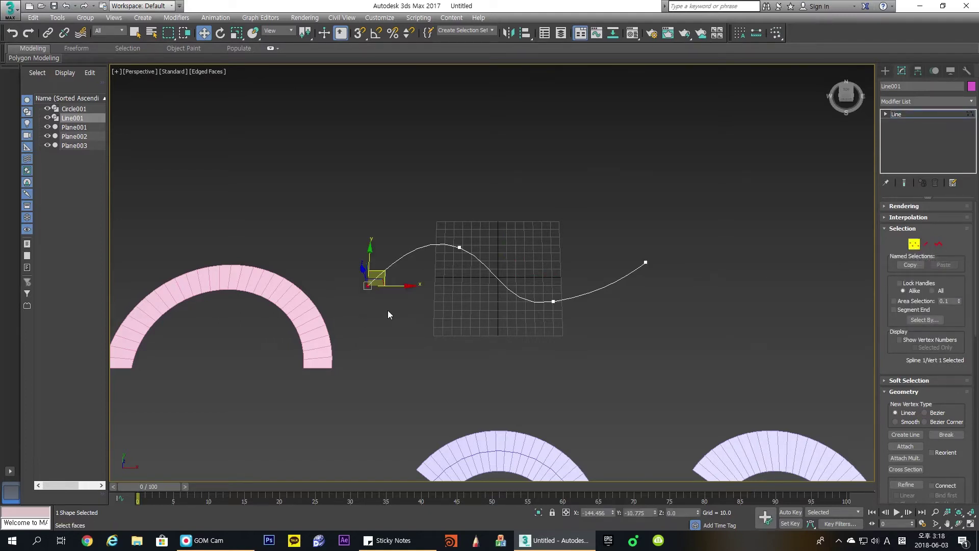
- Move the S-shaped line's second vertex to about X -64, Y 27 and adjust its handles to run nearly horizontal
scroll(387, 306, up, 2)
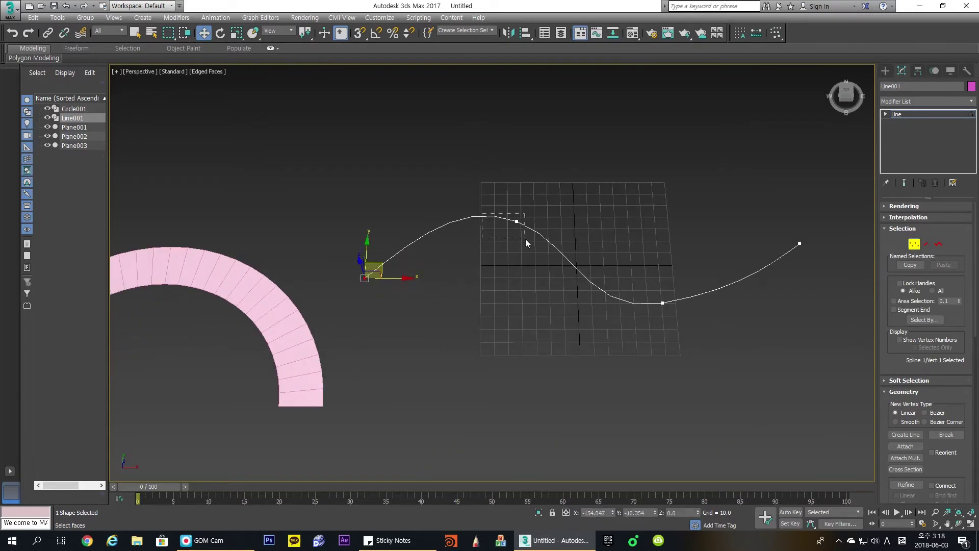
click(516, 221)
mouse_move(574, 239)
mouse_down()
mouse_move(575, 216)
mouse_move(501, 220)
mouse_move(581, 251)
mouse_up()
click(555, 239)
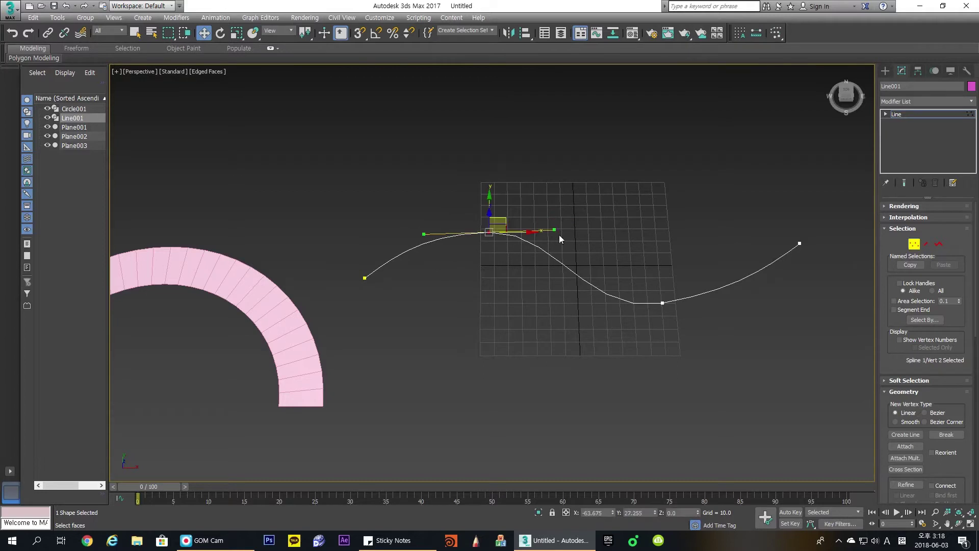
- Level the handles of the third vertex so the curve's trough is flat, and select the last vertex
click(662, 303)
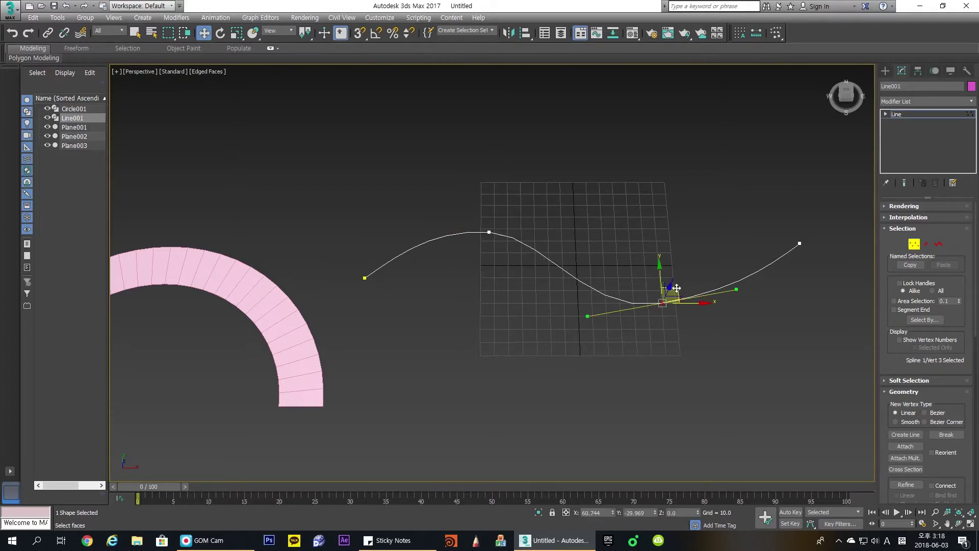
mouse_move(676, 289)
mouse_down()
mouse_move(665, 281)
mouse_move(672, 286)
mouse_up()
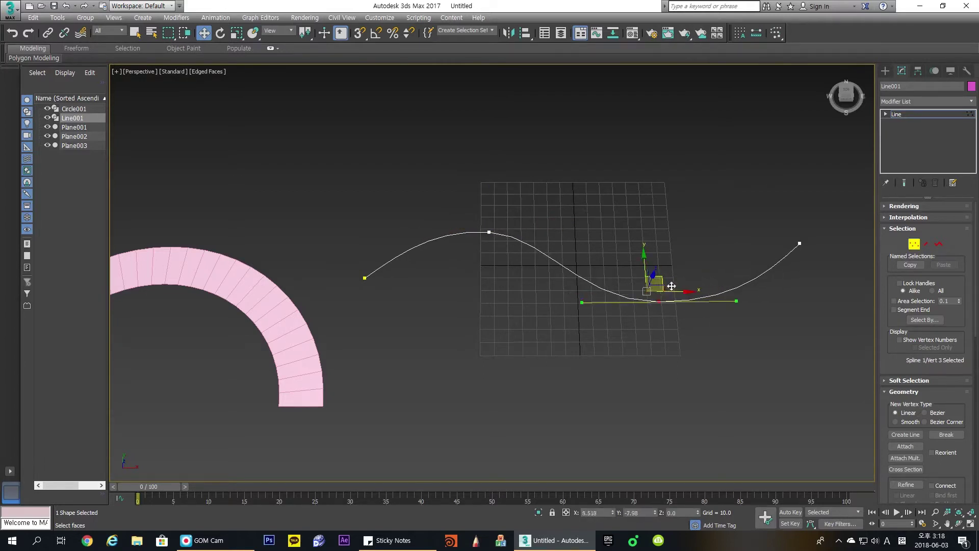
click(771, 218)
click(799, 243)
- Convert the line's first vertex to Bezier and adjust its handle along the curve
middle_drag(507, 280, 448, 330)
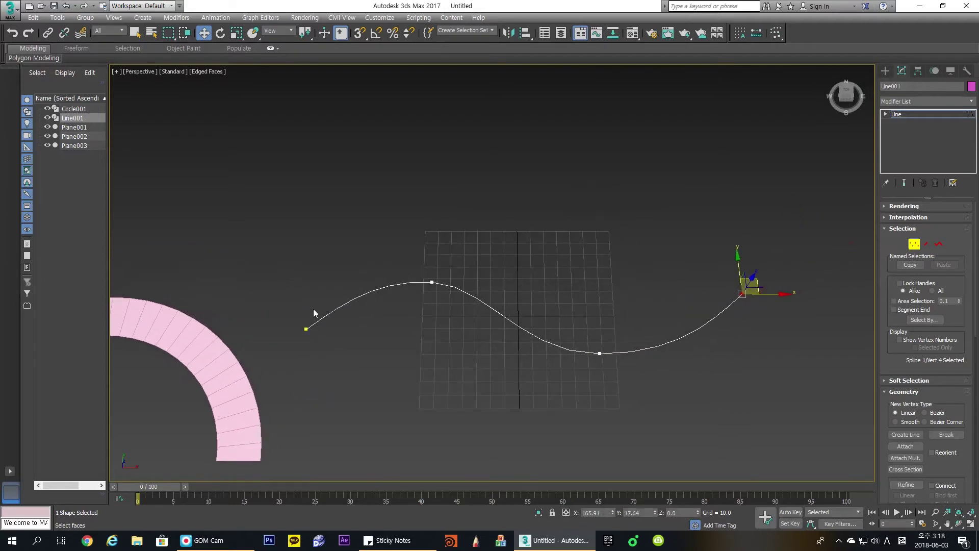
click(306, 329)
drag(424, 296, 422, 296)
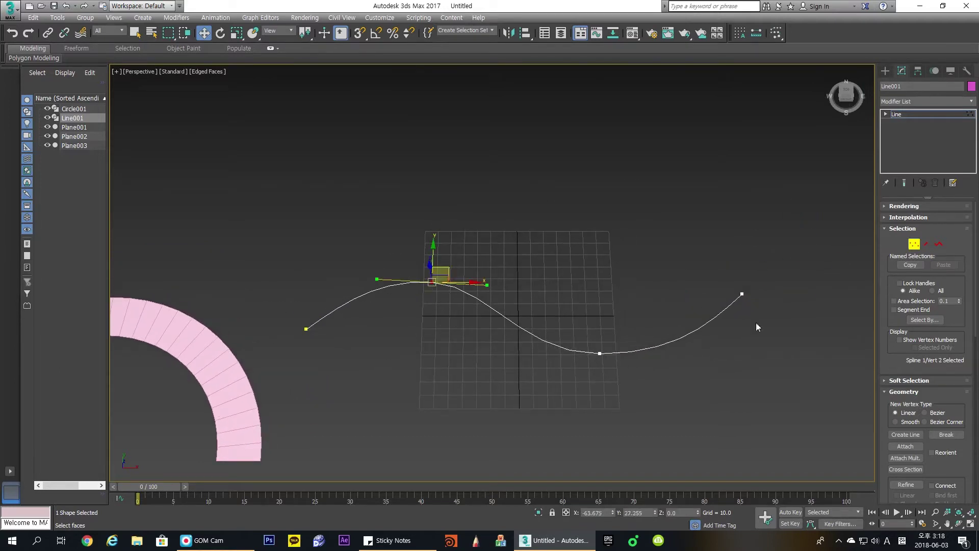
drag(298, 307, 332, 352)
click(431, 283)
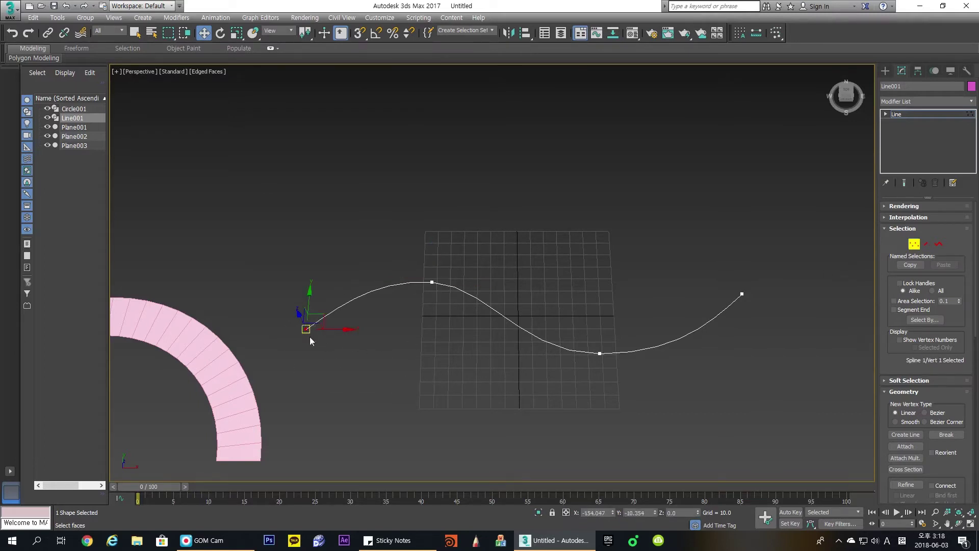
right_click(307, 328)
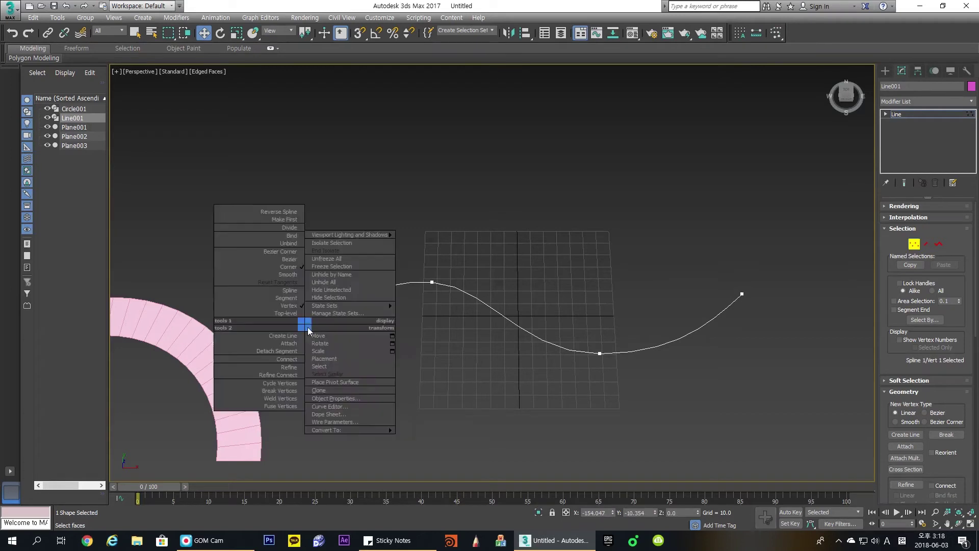
click(290, 260)
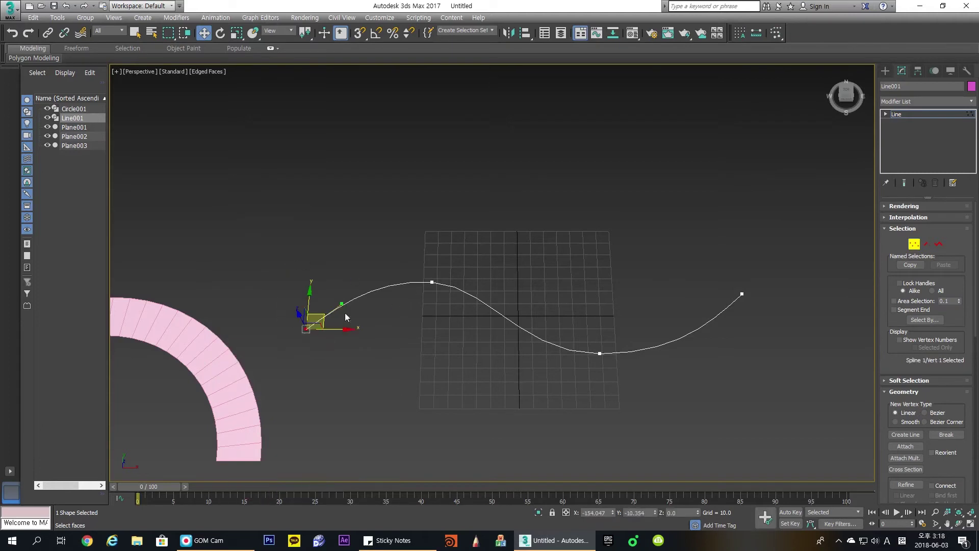
mouse_move(343, 303)
mouse_down()
mouse_move(336, 289)
mouse_move(347, 301)
mouse_up()
- Try the Bezier Corner type on the second vertex, pulling its handles in independent directions, and return it to Bezier
click(432, 282)
right_click(428, 282)
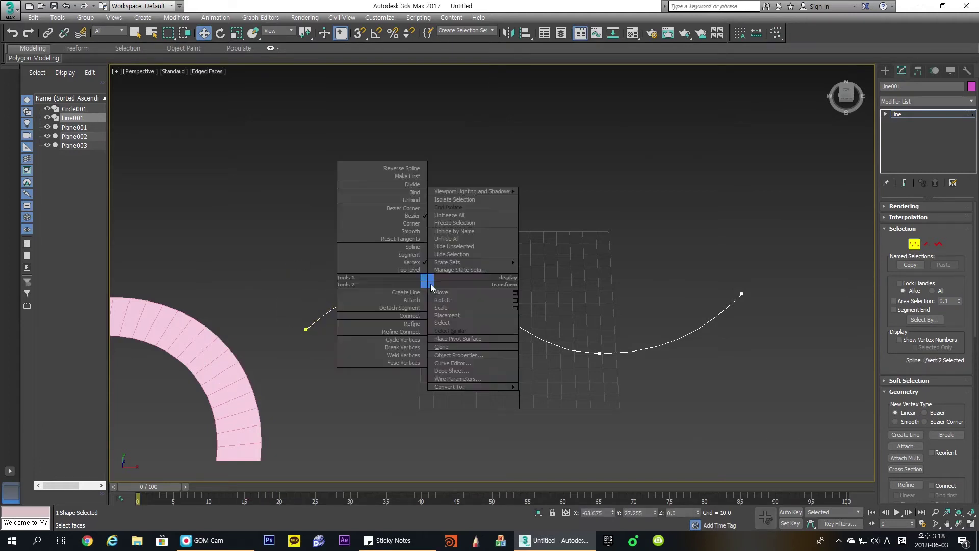
click(412, 210)
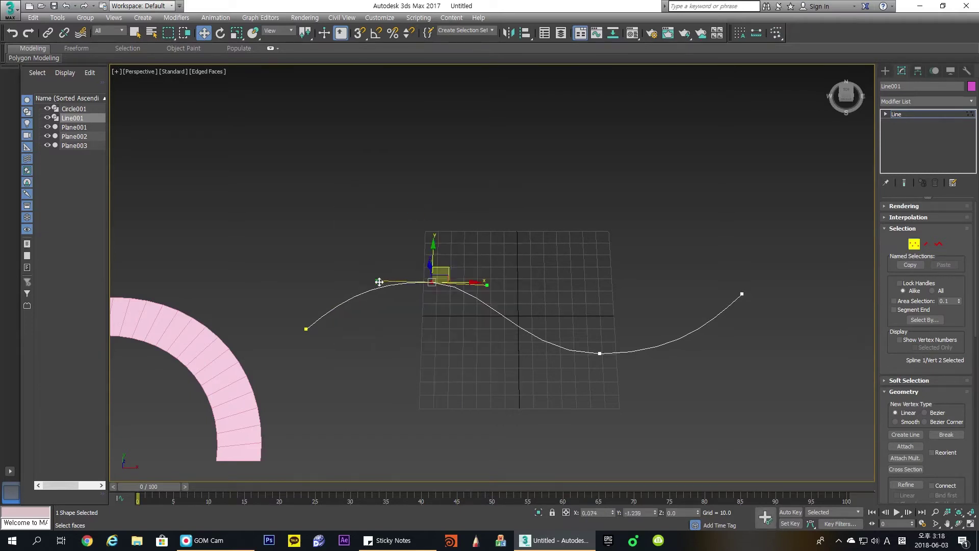
drag(378, 280, 362, 238)
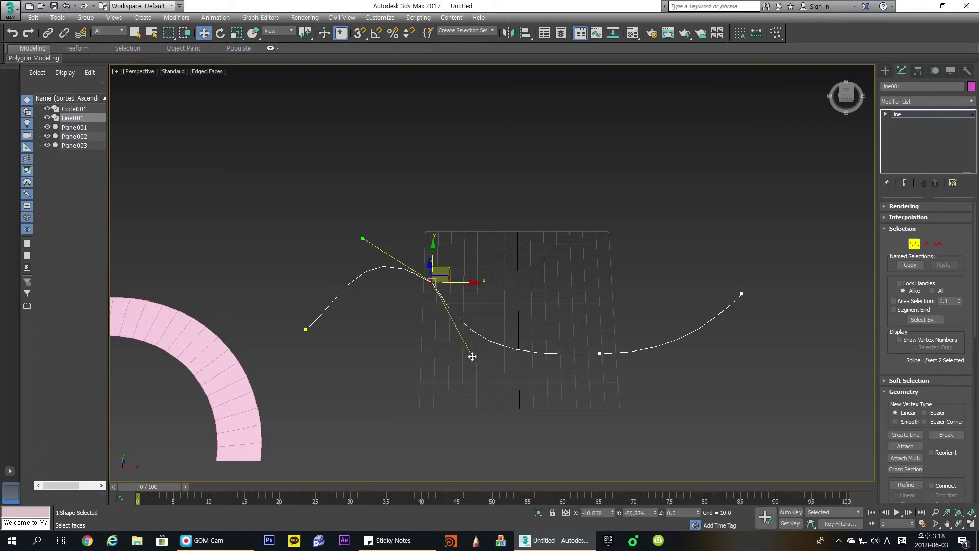
right_click(433, 281)
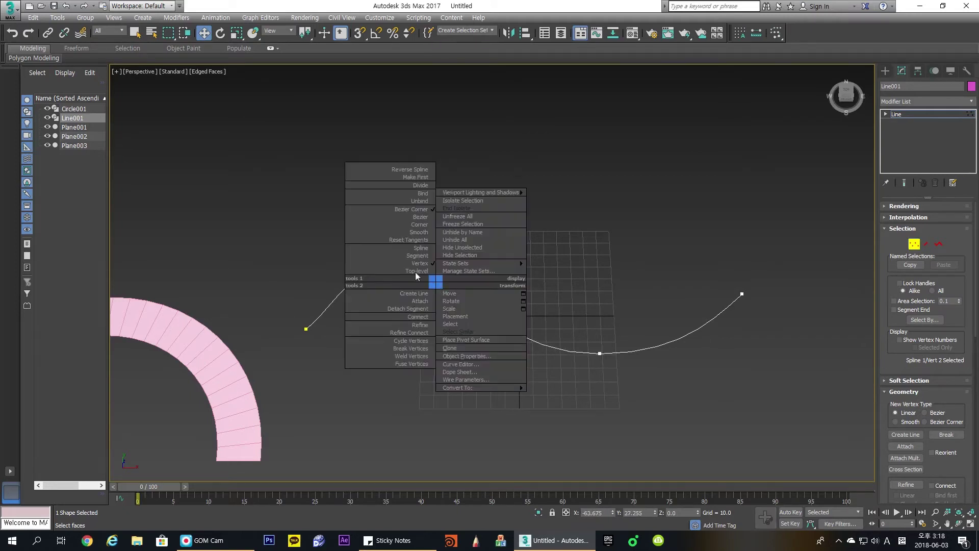
click(420, 217)
drag(361, 239, 371, 274)
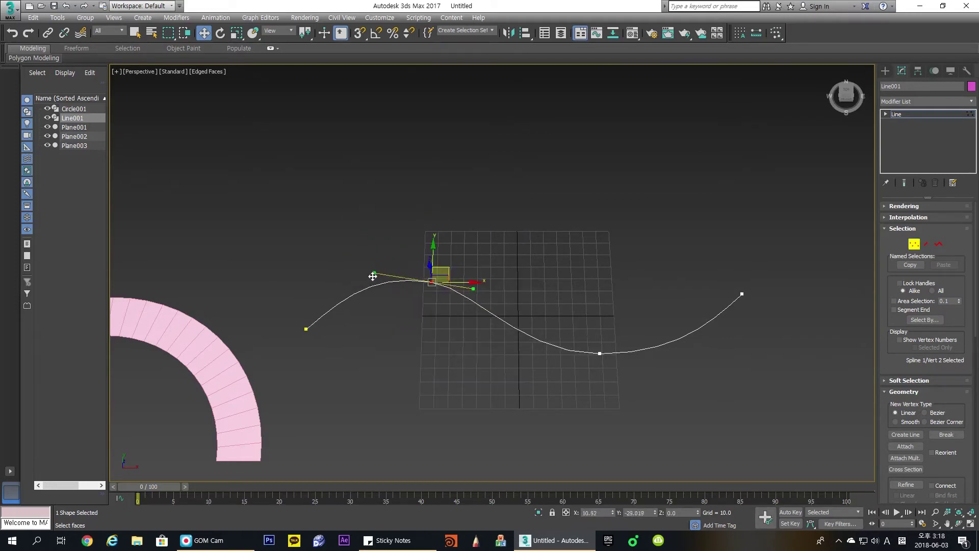
- Try the Smooth and Corner vertex types on the second vertex
right_click(432, 281)
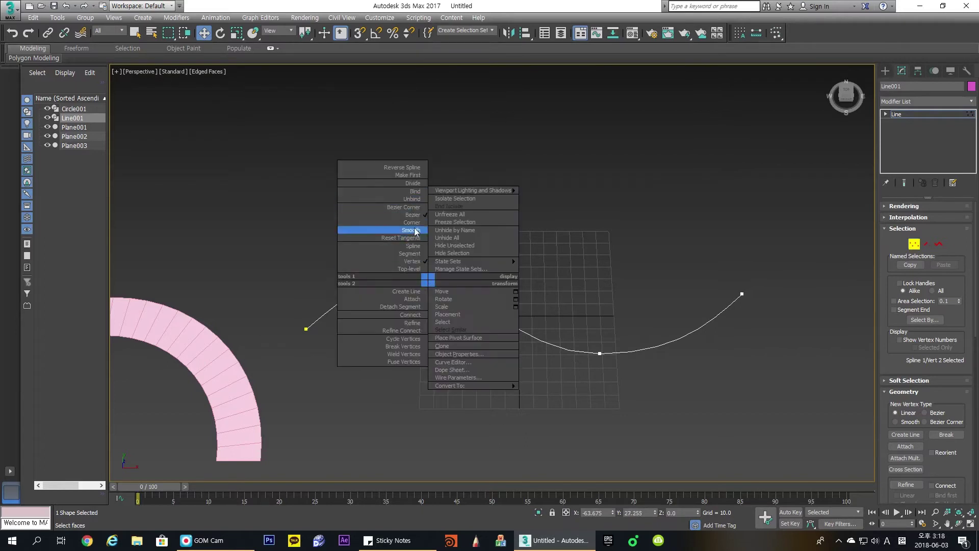
click(418, 230)
right_click(432, 282)
click(418, 222)
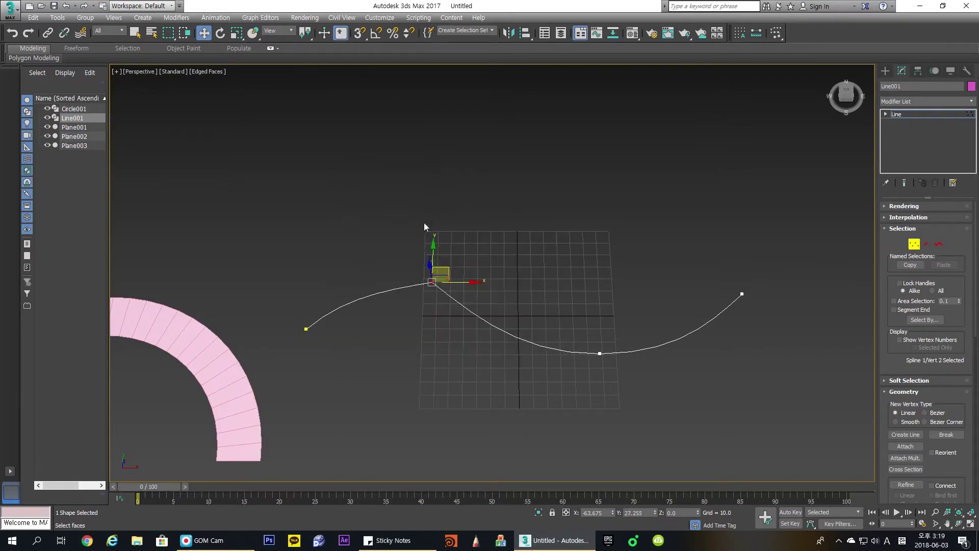
- Set the second vertex to Bezier and rotate its handles to nearly horizontal
right_click(432, 282)
click(418, 215)
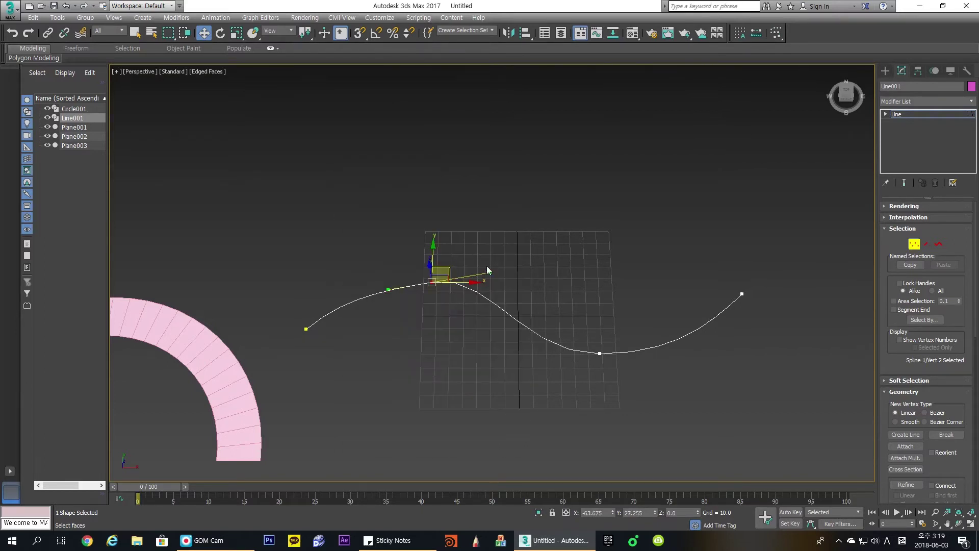
mouse_move(488, 271)
mouse_down()
mouse_move(494, 290)
mouse_move(486, 286)
mouse_up()
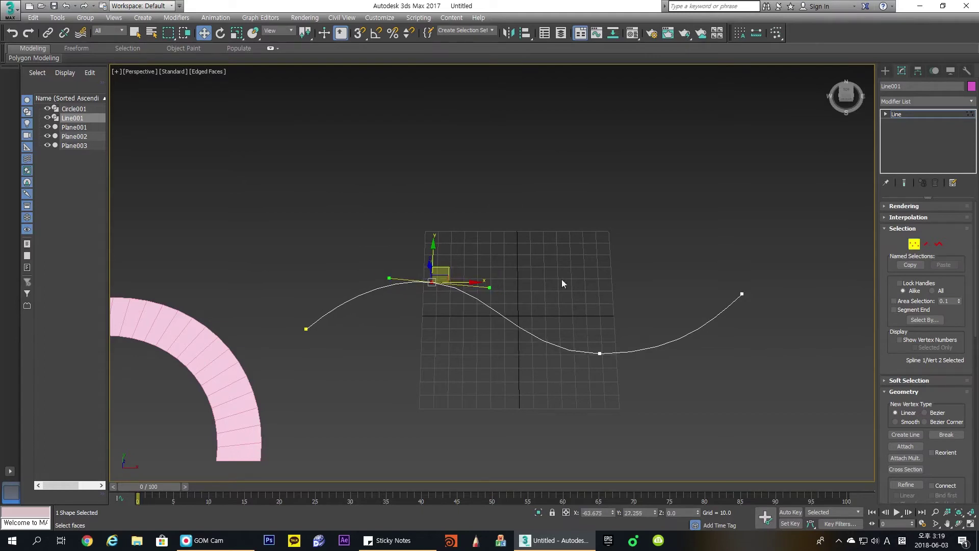
- Move the second vertex slightly inward and down, and refine its handles to keep the crest smooth
click(600, 353)
alt+middle_drag(513, 307, 491, 309)
click(433, 274)
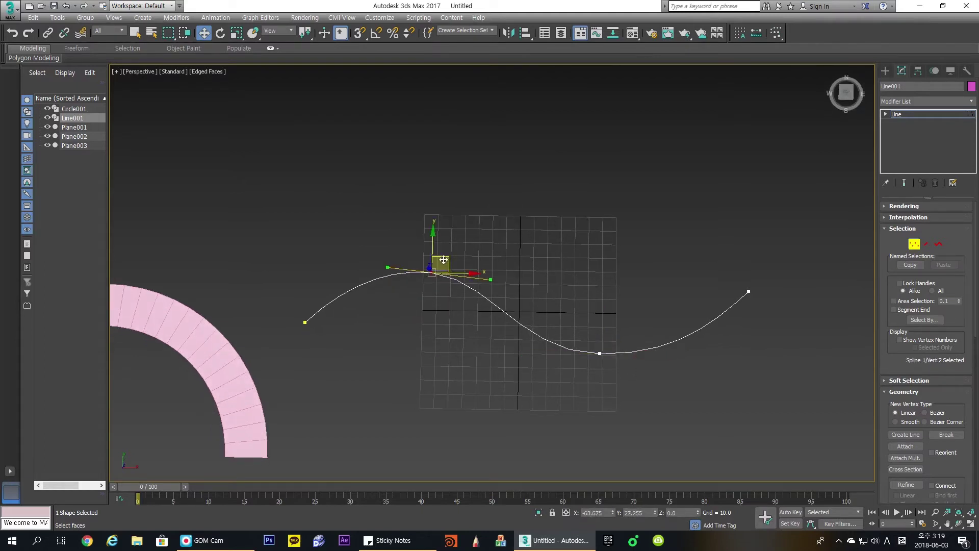
drag(443, 260, 465, 272)
click(522, 262)
click(454, 285)
drag(512, 291, 503, 298)
- Move the third vertex to about X 61, Y -31 and keep its handles level
click(576, 295)
click(600, 353)
drag(617, 341, 622, 344)
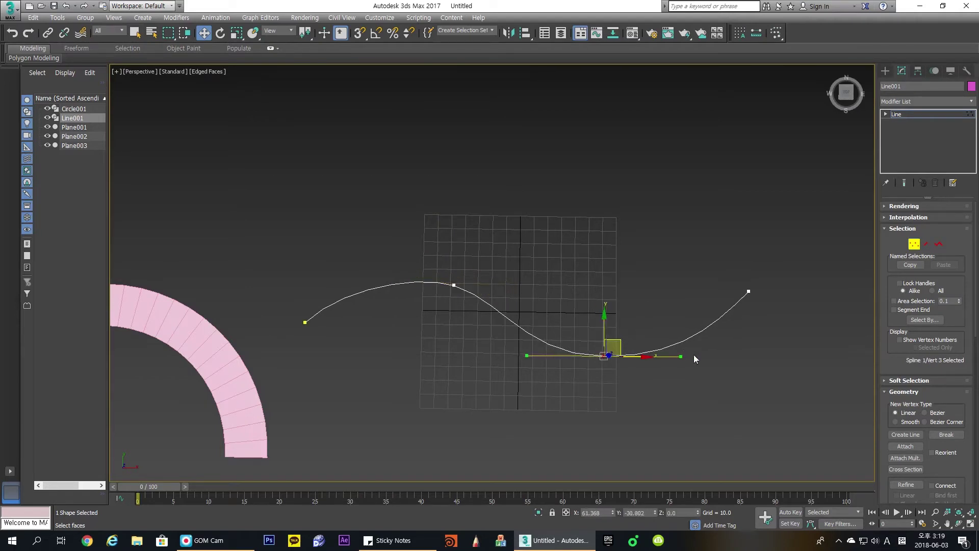
click(672, 358)
- Leave Vertex editing and center the whole S-shaped line at X 0, Y 0
click(915, 245)
alt+middle_drag(637, 357, 627, 432)
right_click(613, 513)
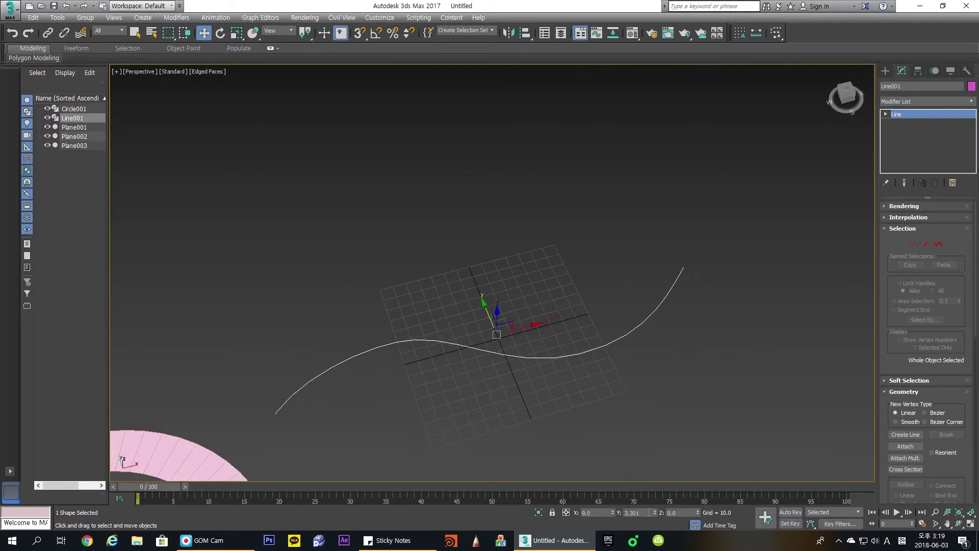
right_click(656, 513)
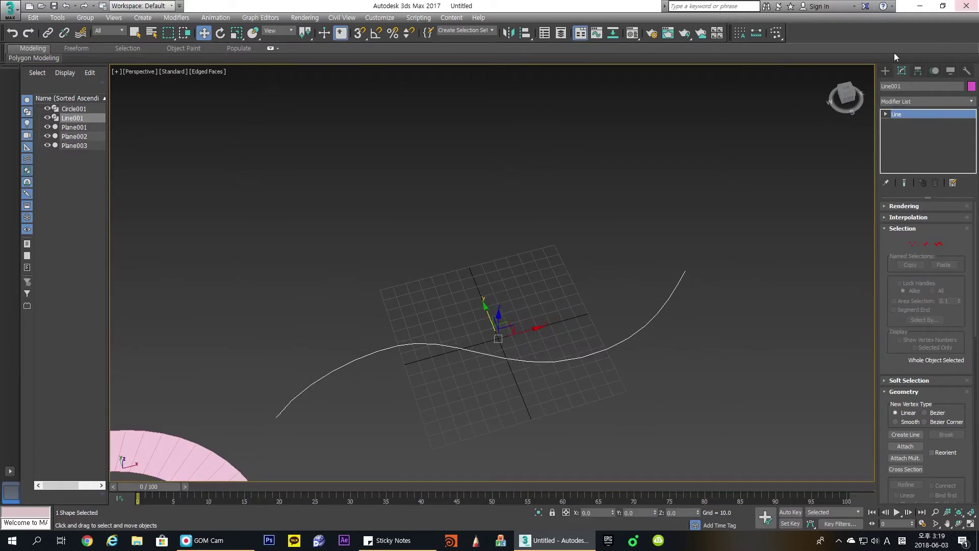
- Create a long Plane about 368 wide and 52 long across the grid, over the S-shaped line
click(885, 71)
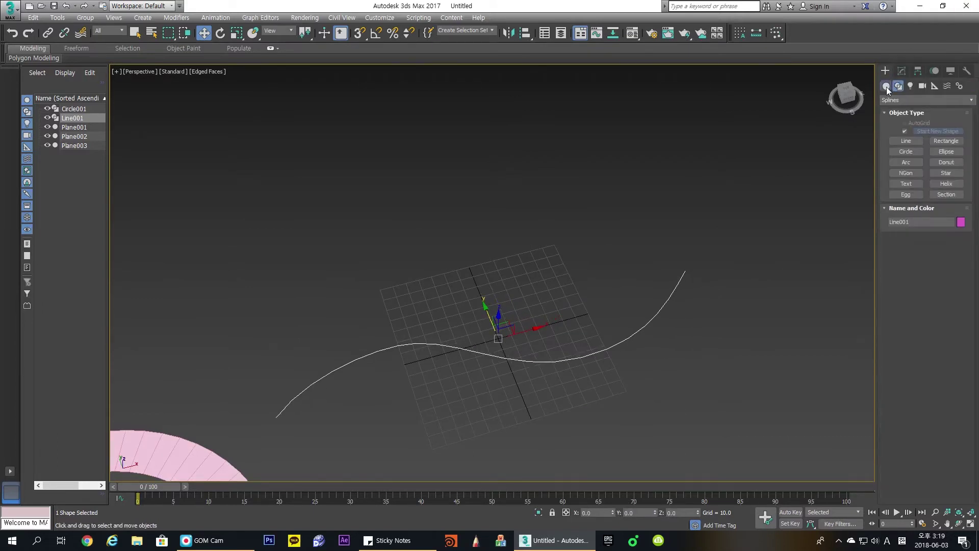
click(885, 86)
click(946, 176)
drag(308, 354, 807, 282)
right_click(779, 265)
- Set the new plane's length to 25 and center it at X 0, Y 0
click(902, 71)
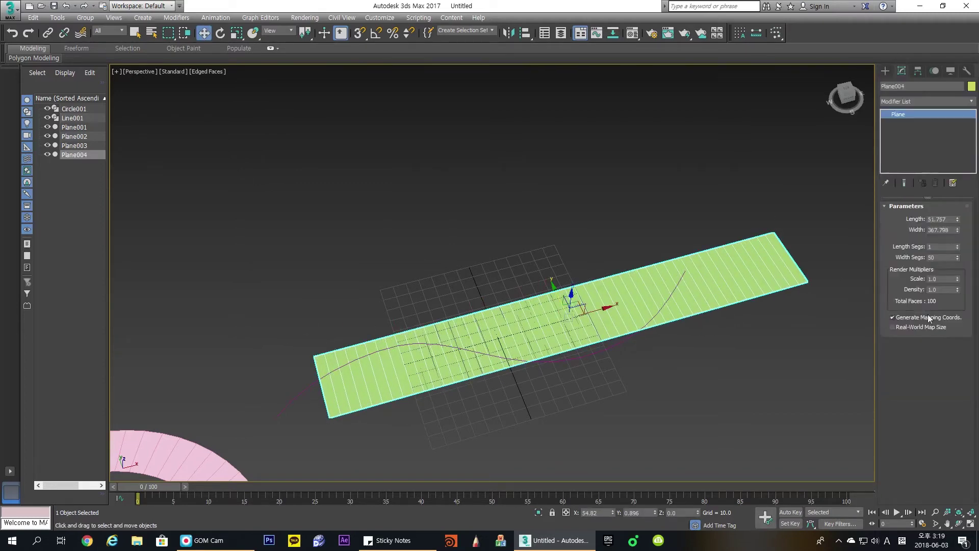
text(25)
key(Return)
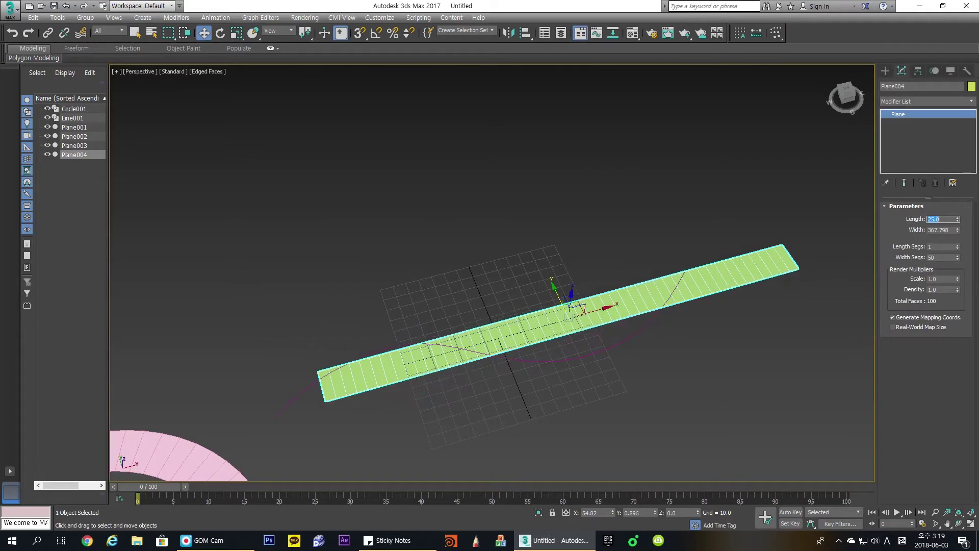
right_click(612, 512)
right_click(654, 512)
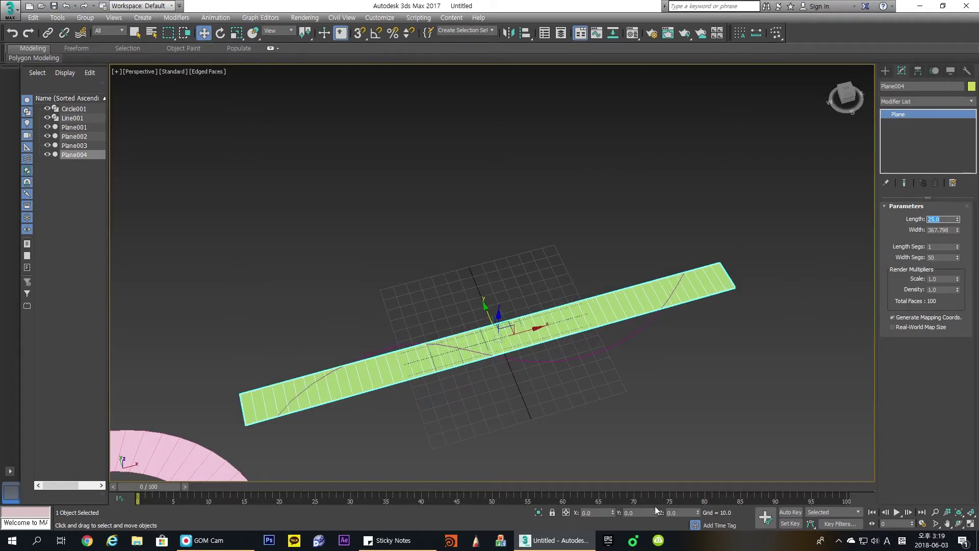
- Apply the PathDeform (WSM) modifier to the new plane and pick the S-shaped line as its path
click(885, 70)
click(901, 71)
click(930, 103)
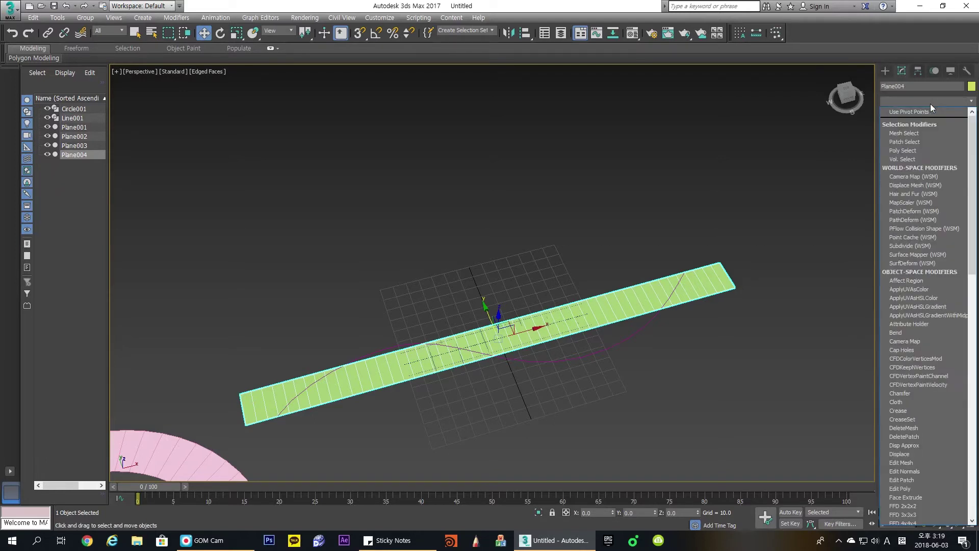
click(923, 220)
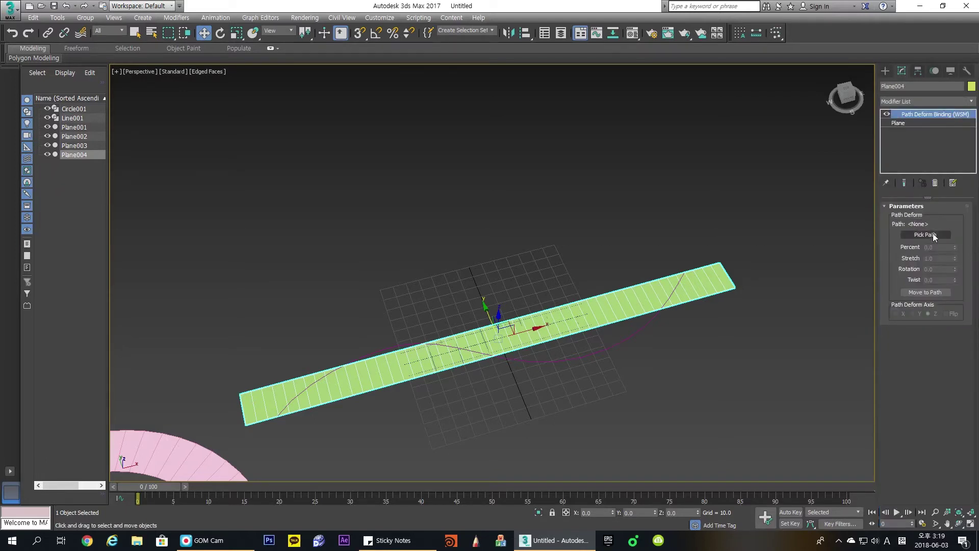
middle_drag(671, 276, 667, 255)
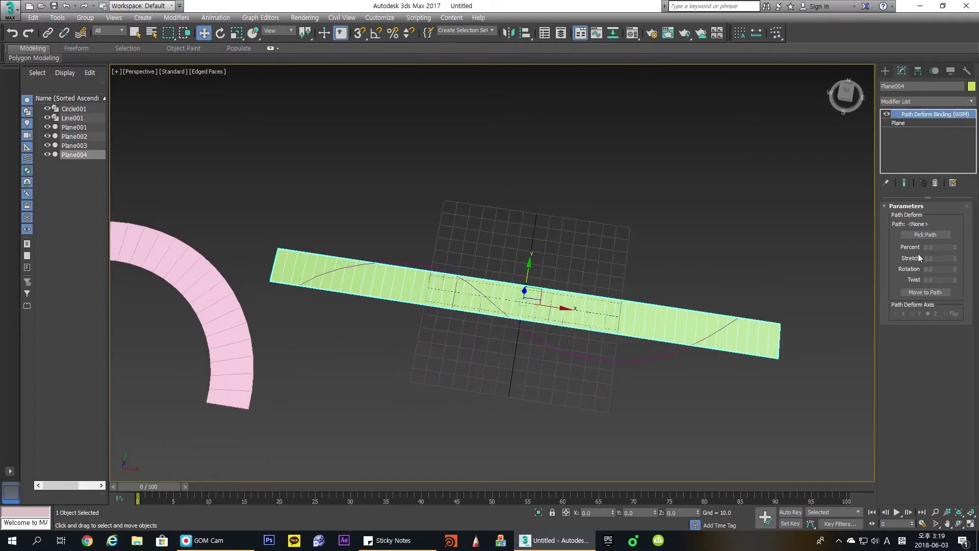
middle_drag(795, 236, 785, 230)
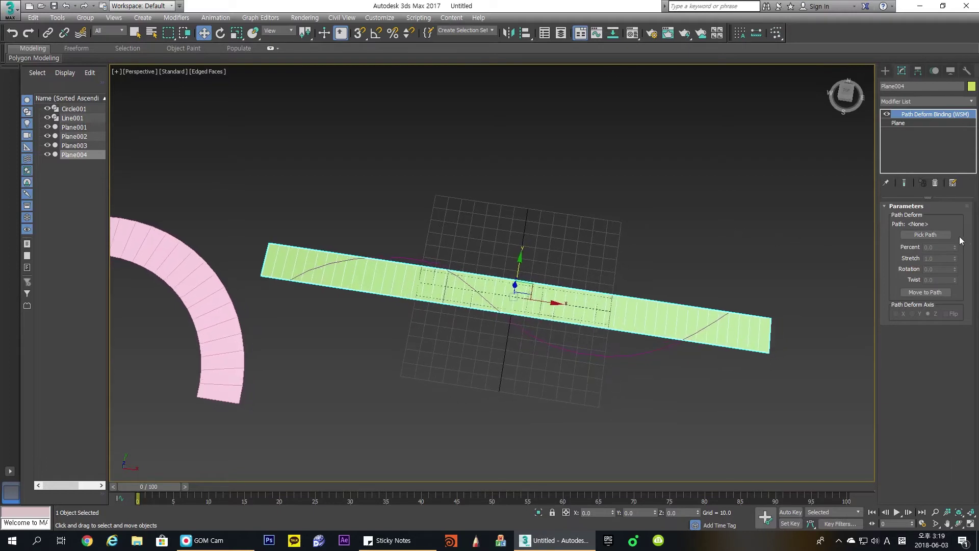
click(925, 235)
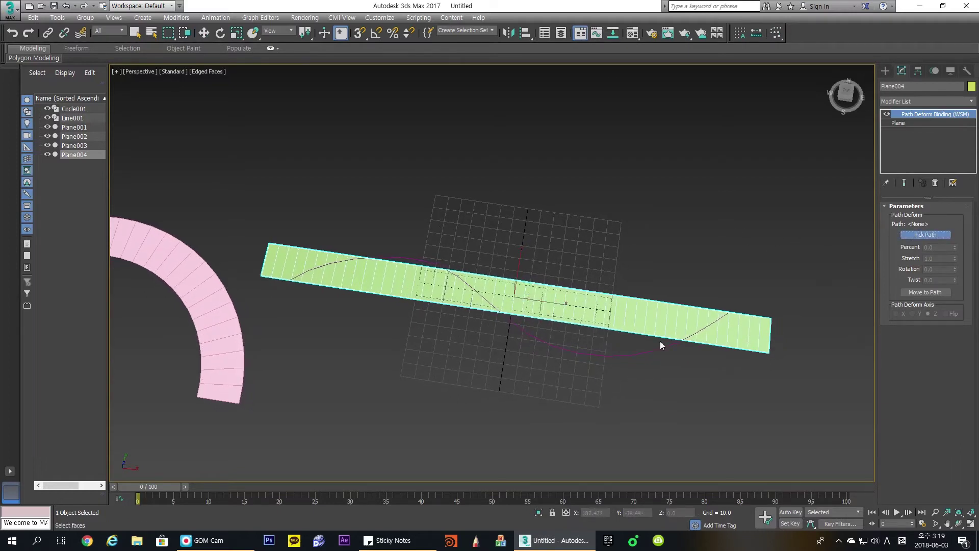
click(634, 354)
- Set the path deform axis to X with Percent 49 and Stretch 0.98, and flip the deformed strip
click(896, 313)
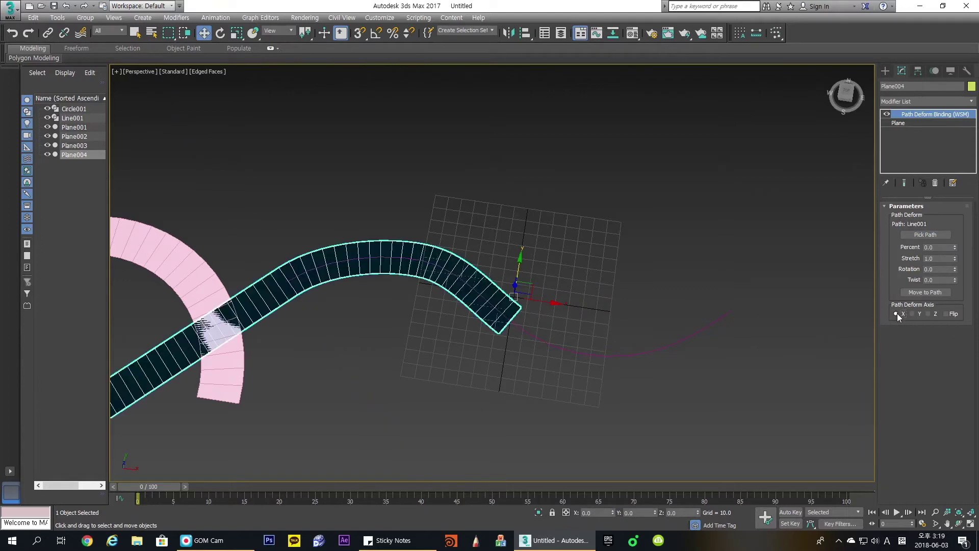
mouse_move(954, 247)
mouse_down()
mouse_move(956, 224)
mouse_move(968, 236)
mouse_move(951, 262)
mouse_up()
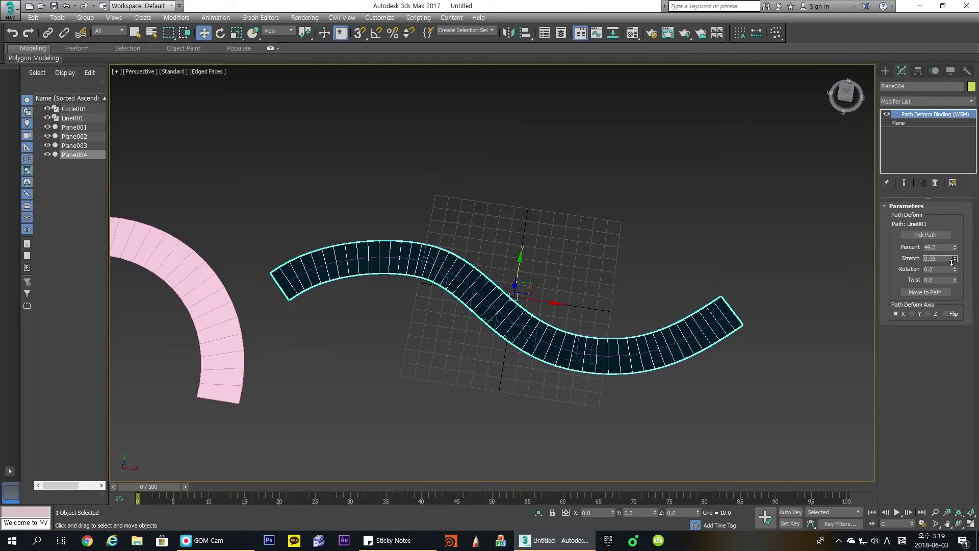
click(946, 313)
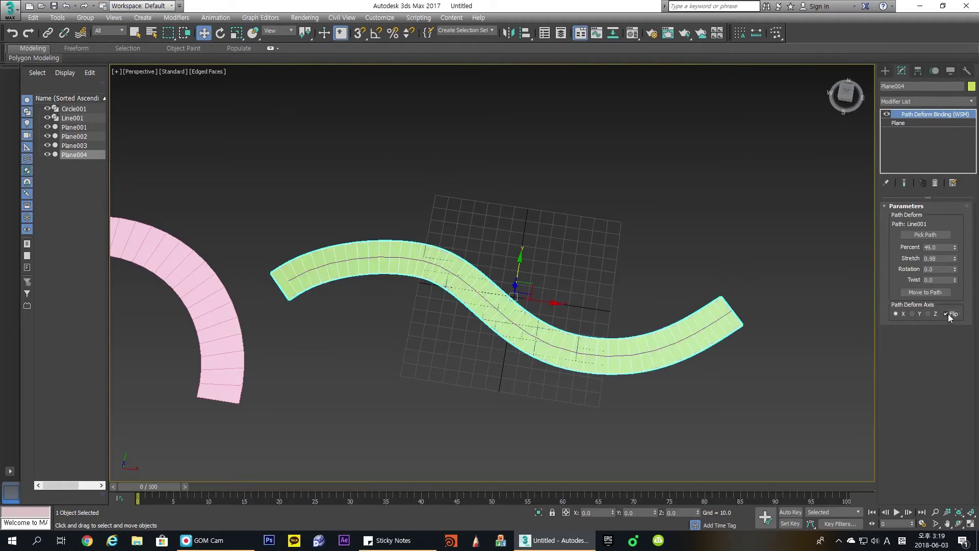
alt+middle_drag(626, 292, 633, 321)
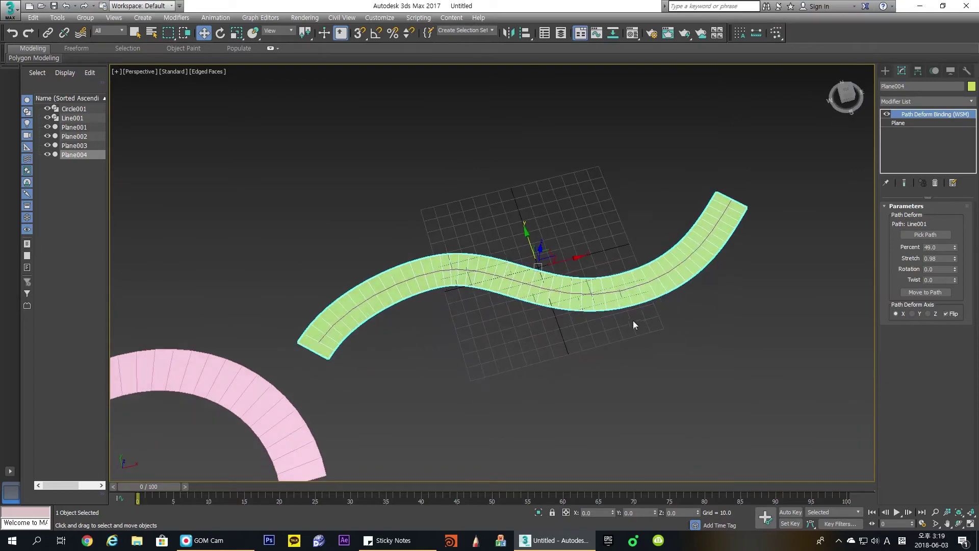
- Take a mesh snapshot of the S-shaped deformed strip and select the resulting copy
alt+middle_drag(582, 345, 551, 339)
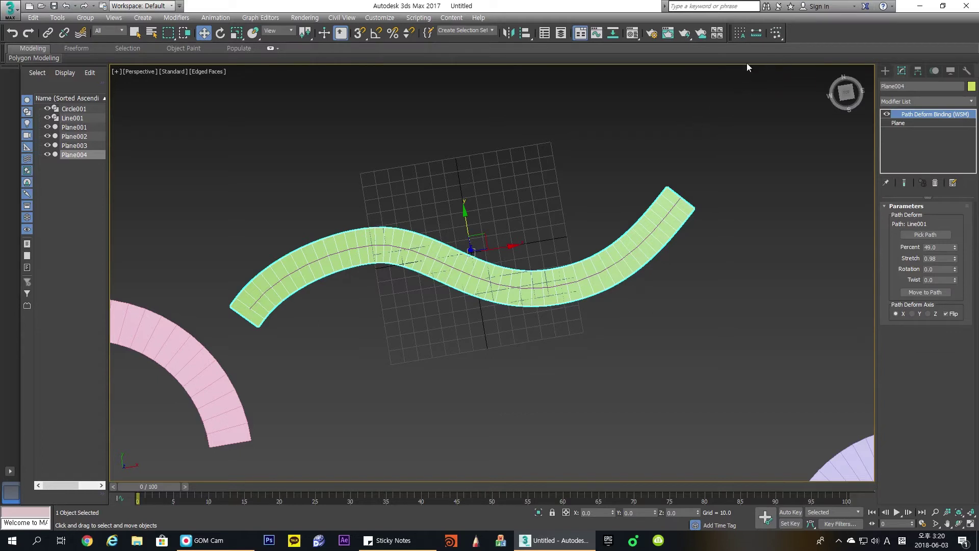
click(776, 38)
click(468, 328)
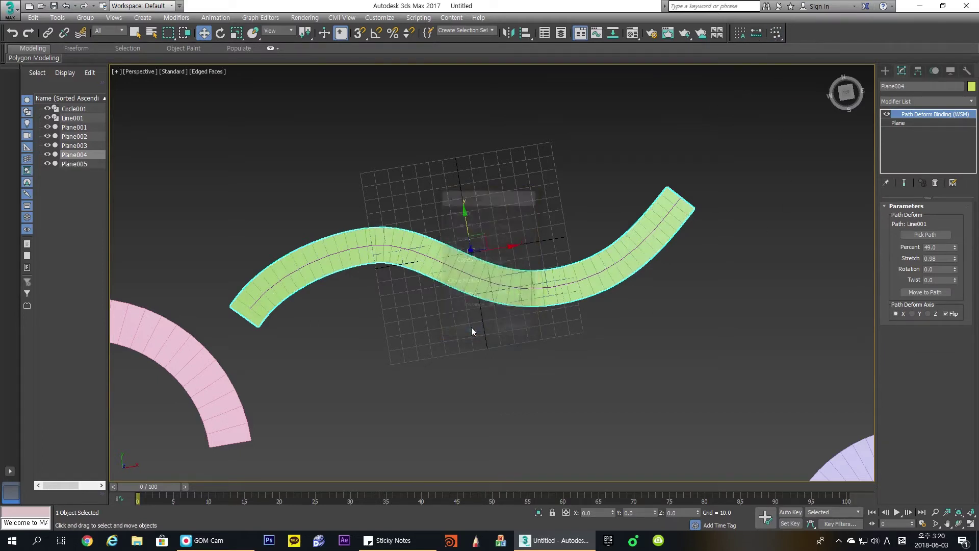
click(510, 336)
click(601, 287)
- Move the snapshot strip along Y to about 156, clear of the original S-shaped strip
drag(464, 215, 455, 84)
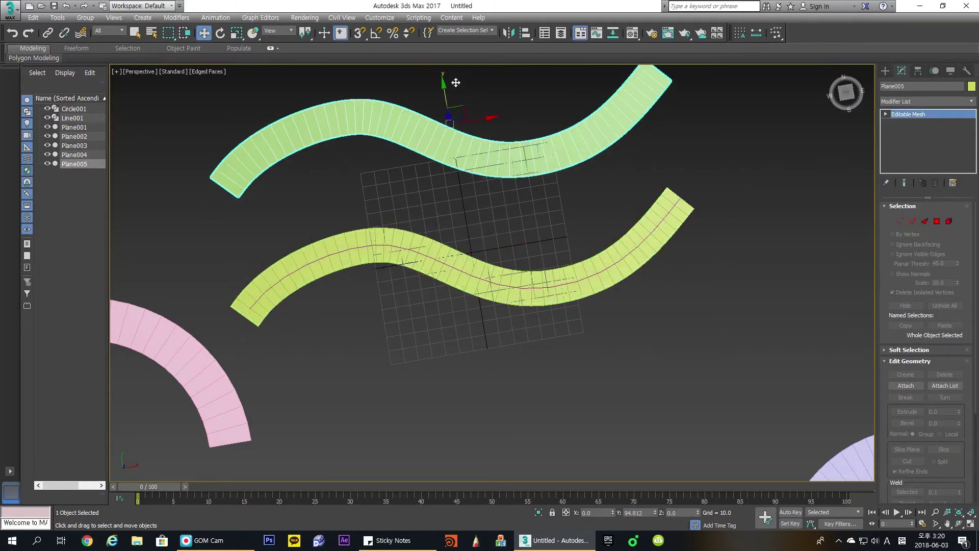
middle_drag(611, 214, 656, 344)
click(632, 332)
click(579, 293)
drag(486, 220, 476, 140)
middle_drag(602, 231, 561, 252)
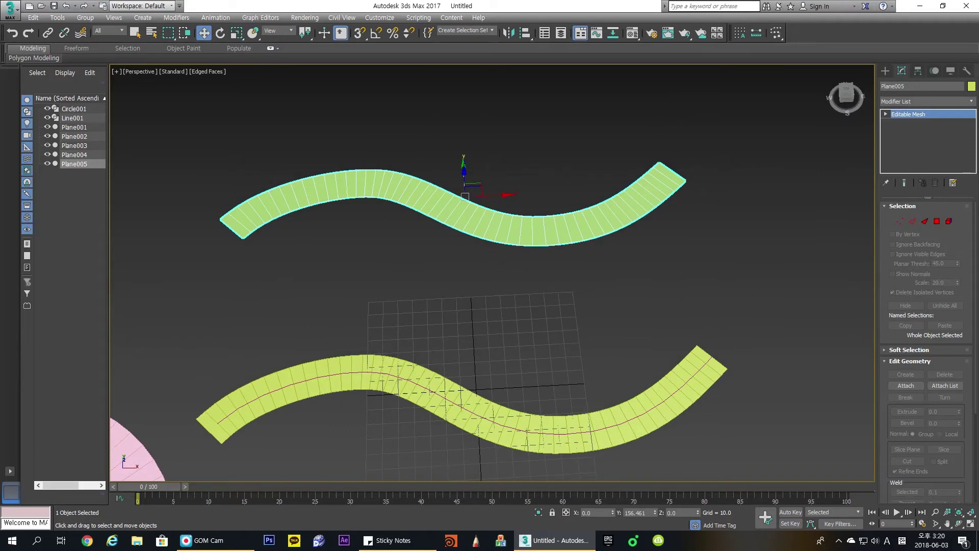
- Apply the Unwrap UVW modifier to the snapshot strip and open its UV editor
click(961, 102)
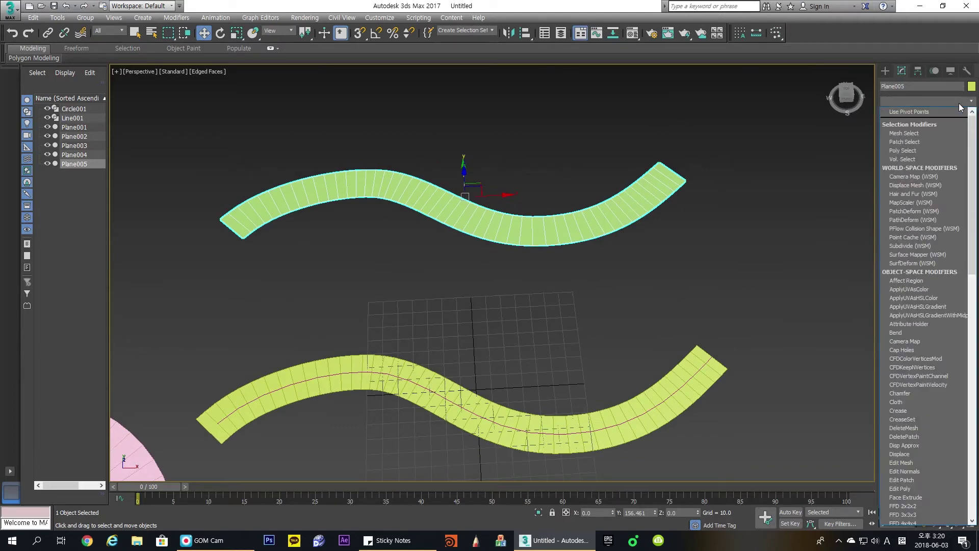
key(u)
key(Return)
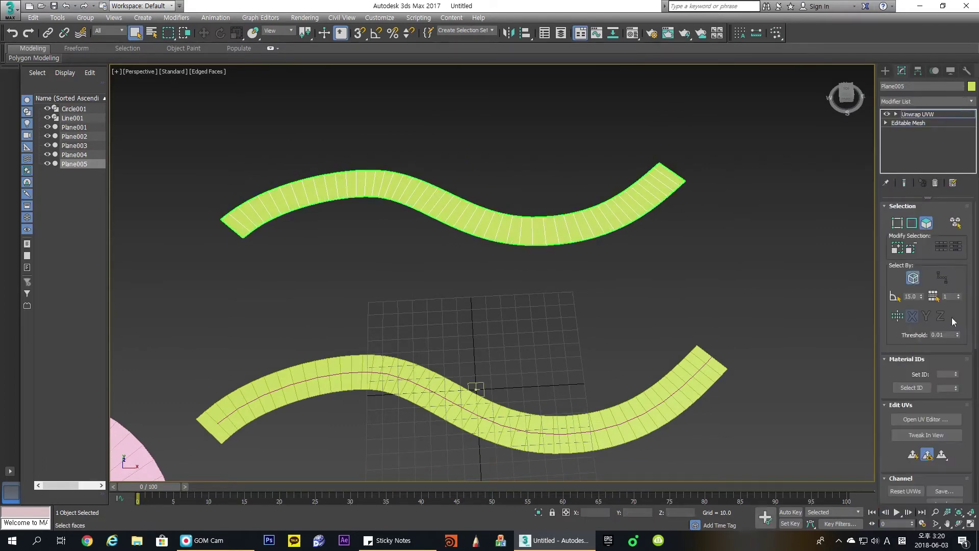
click(954, 423)
middle_drag(521, 219, 711, 251)
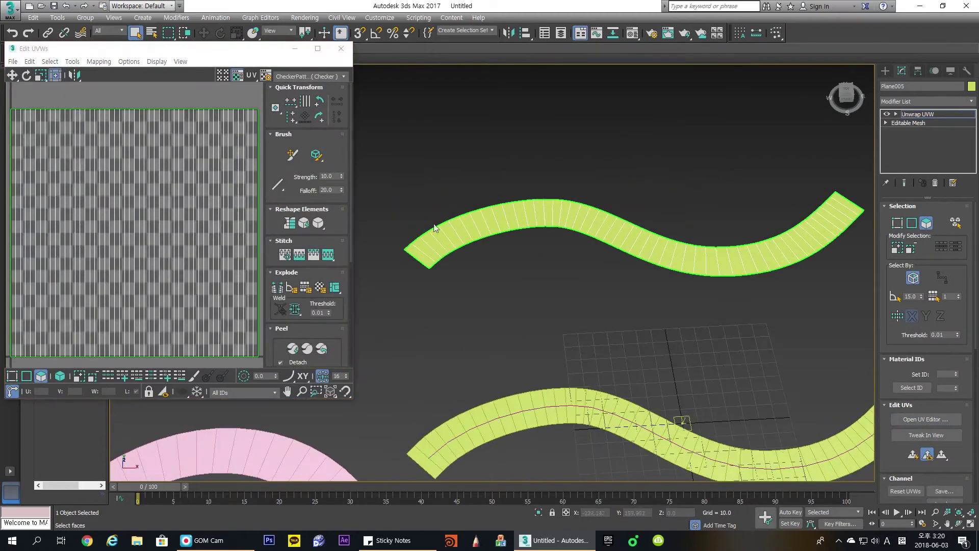
- Select successive face groups along the S-shaped strip to compare their order with their positions in the UV layout
drag(430, 255, 511, 247)
drag(563, 168, 598, 242)
drag(632, 178, 663, 256)
drag(685, 186, 703, 272)
drag(739, 187, 758, 280)
drag(780, 184, 825, 258)
middle_drag(629, 292, 597, 306)
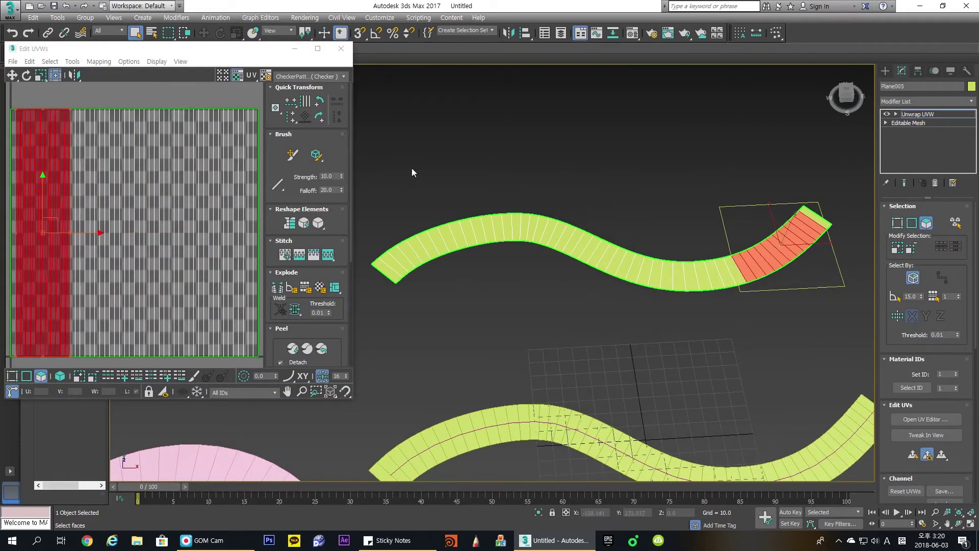
middle_drag(411, 167, 455, 178)
drag(391, 197, 454, 326)
drag(493, 190, 510, 272)
drag(564, 168, 554, 267)
middle_drag(574, 207, 560, 176)
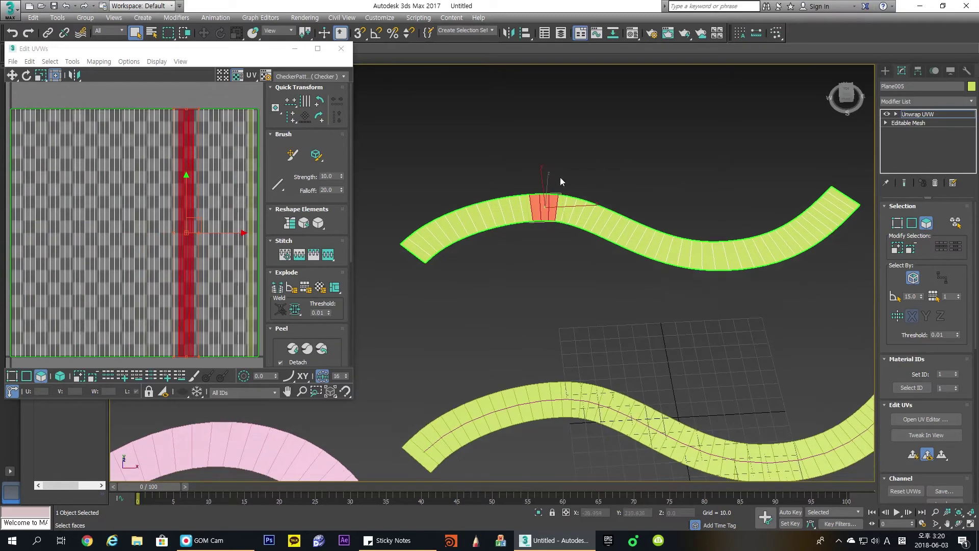
scroll(188, 208, down, 2)
middle_drag(191, 207, 159, 202)
click(485, 183)
drag(581, 176, 571, 242)
drag(623, 178, 602, 248)
drag(652, 166, 640, 250)
drag(752, 207, 731, 268)
drag(867, 181, 760, 273)
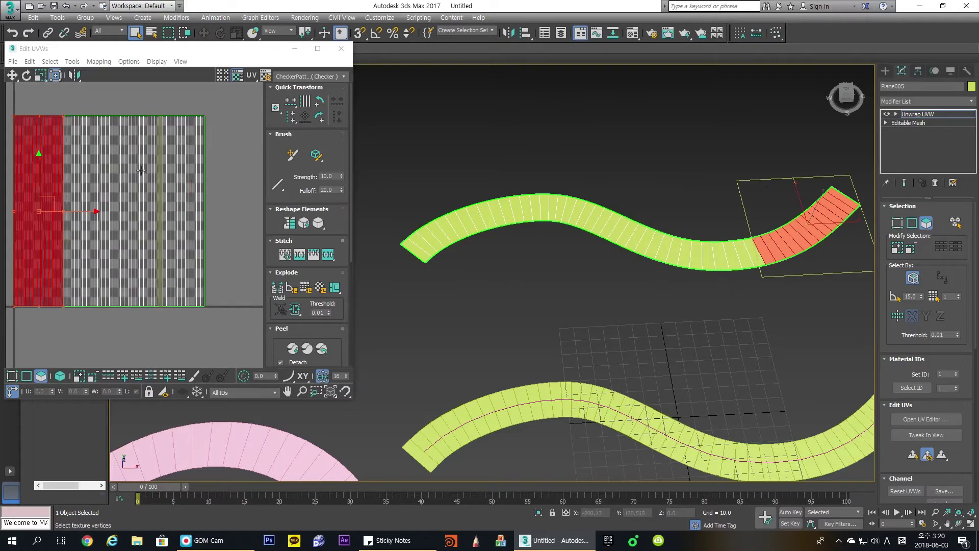
- Select all UV faces of the strip and mirror them horizontally in the UV layout
click(139, 103)
scroll(140, 103, down, 2)
middle_drag(140, 103, 170, 118)
drag(47, 107, 248, 275)
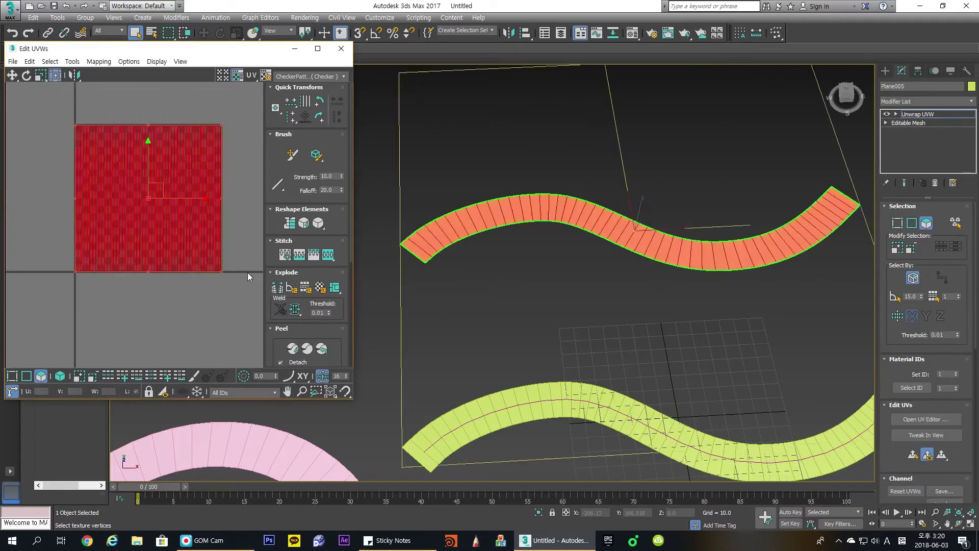
click(212, 122)
key(ctrl+a)
click(74, 76)
- Select face groups from one end of the strip to the other to check the mirrored UV order
click(389, 214)
drag(408, 204, 454, 265)
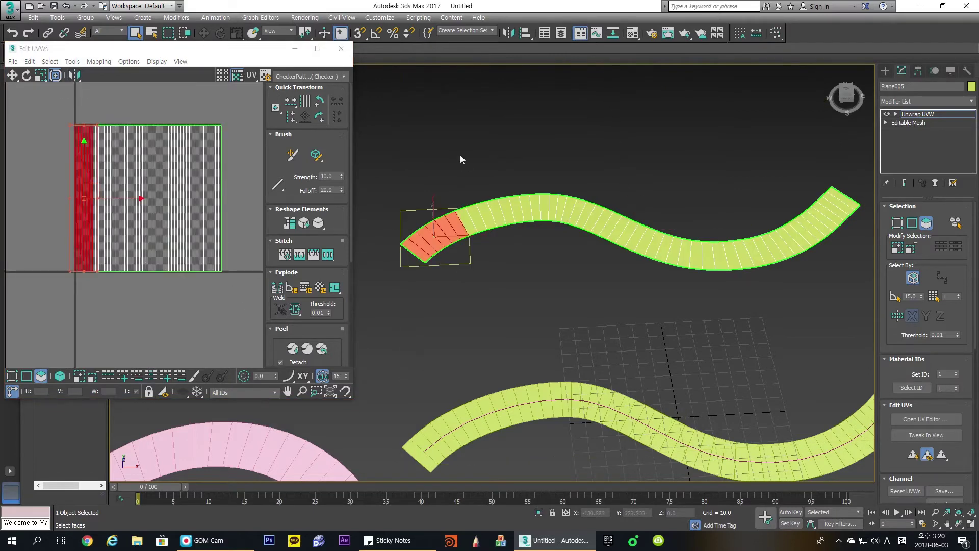
drag(460, 155, 480, 245)
drag(498, 156, 523, 234)
drag(556, 155, 581, 245)
drag(624, 171, 645, 262)
drag(678, 173, 739, 262)
drag(781, 179, 821, 252)
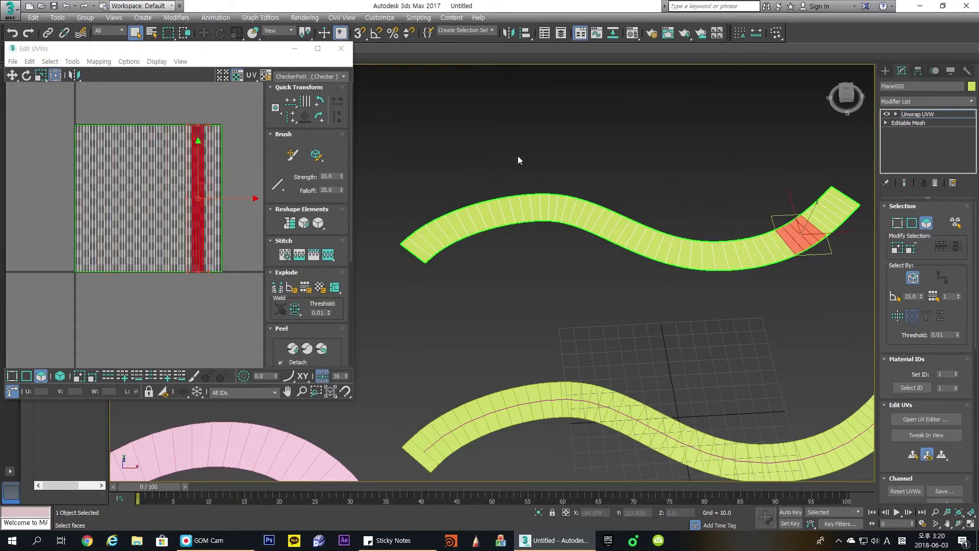
- Convert the unwrapped snapshot strip to Editable Poly
right_click(516, 153)
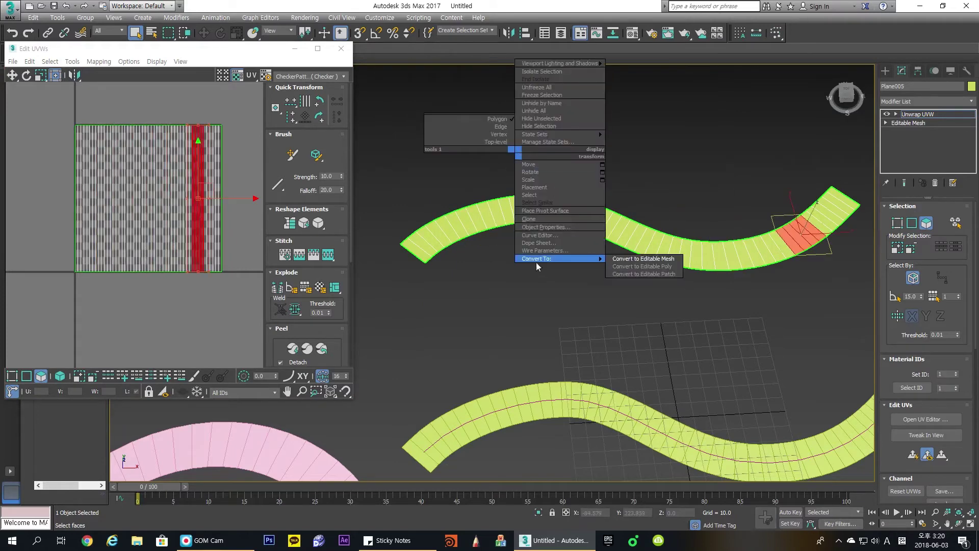
click(664, 267)
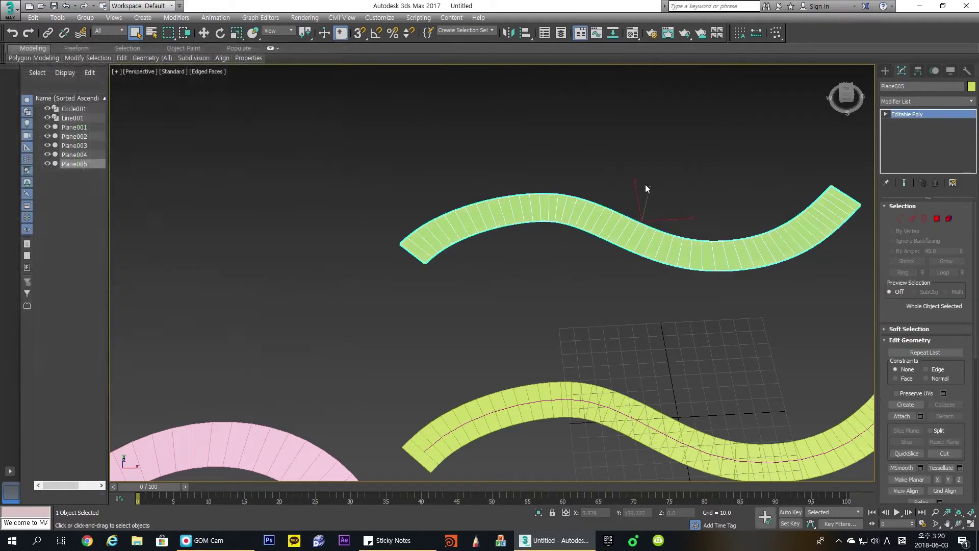
click(645, 185)
middle_drag(613, 213, 467, 222)
drag(518, 171, 572, 281)
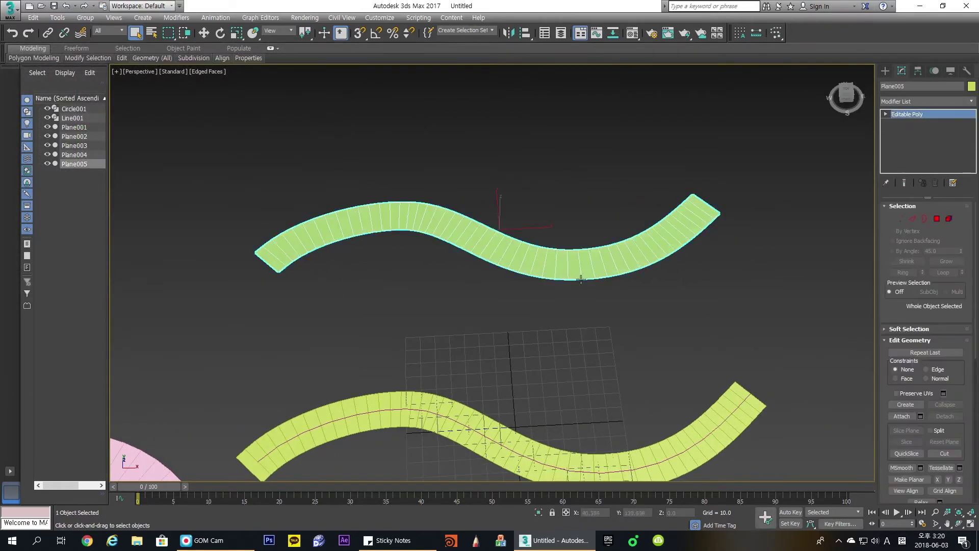
key(w)
- Move both S-shaped strips together with their path line away from the grid to free the center
alt+middle_drag(572, 343, 608, 231)
scroll(586, 379, down, 6)
click(560, 341)
middle_drag(560, 341, 556, 304)
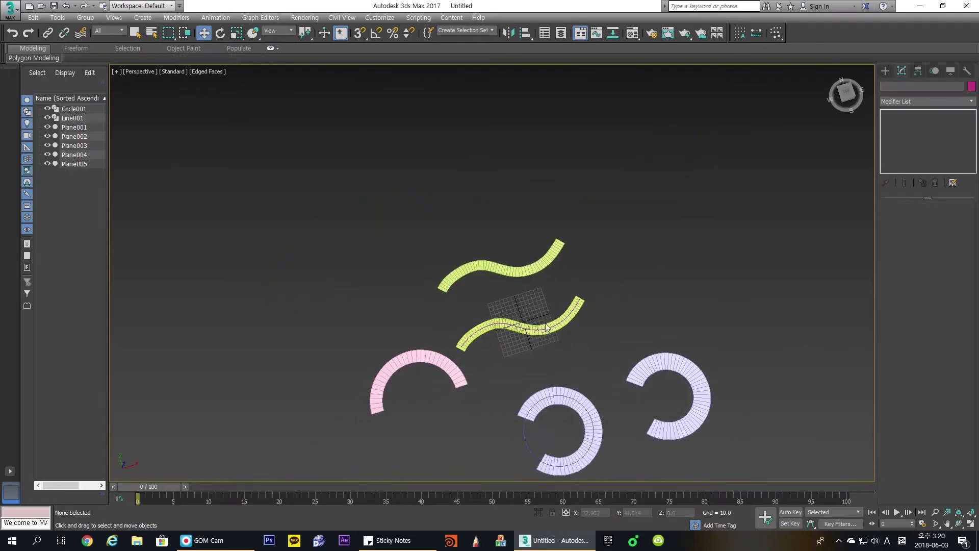
alt+middle_drag(612, 326, 564, 353)
drag(490, 241, 535, 381)
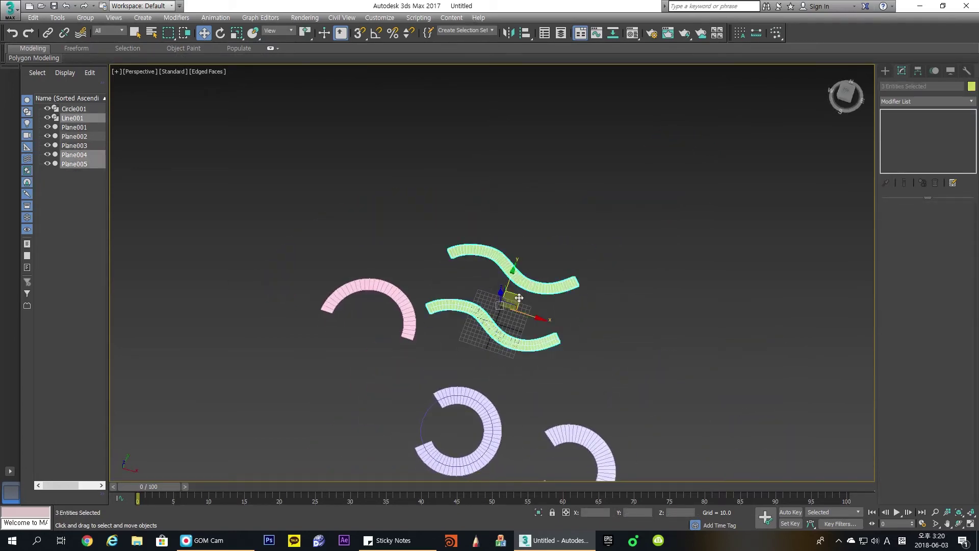
drag(519, 297, 694, 285)
click(551, 326)
middle_drag(528, 320, 538, 286)
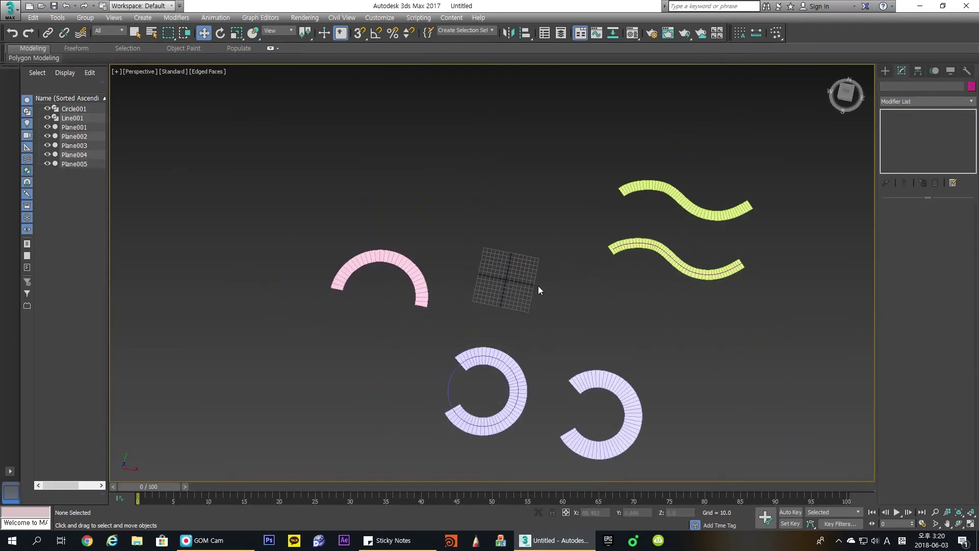
- Create a Helix spline at the grid center with Radius 1 about 67, Radius 2 about 17 and height about 130
click(887, 70)
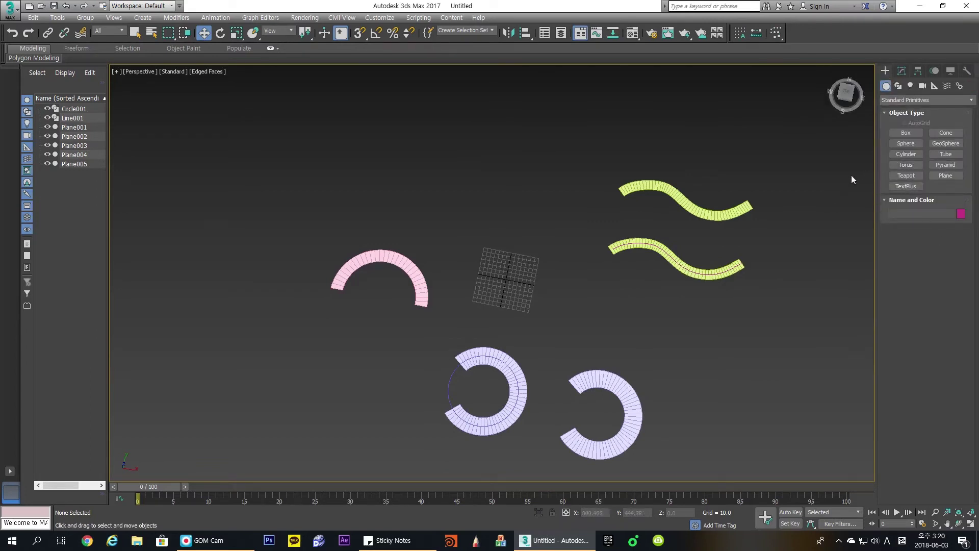
click(898, 86)
alt+middle_drag(686, 234, 523, 268)
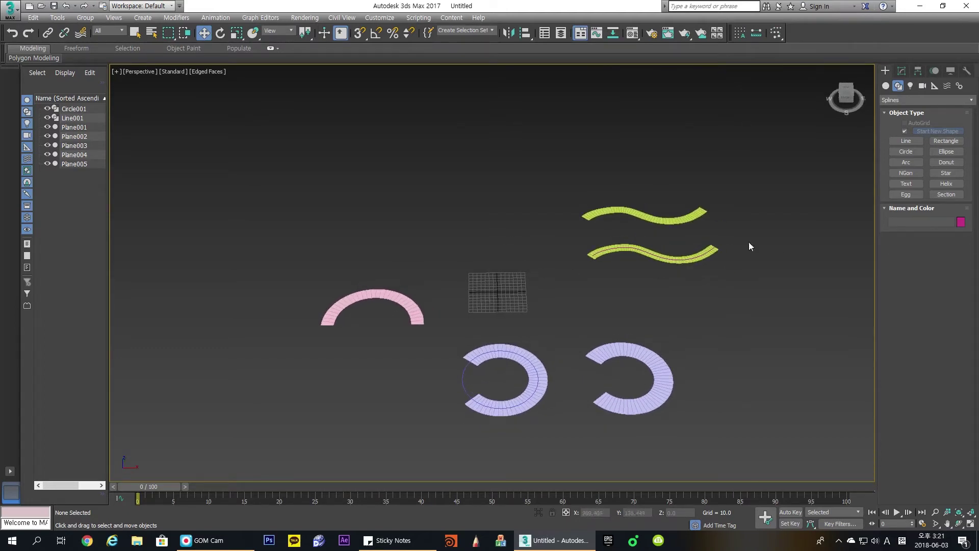
click(946, 184)
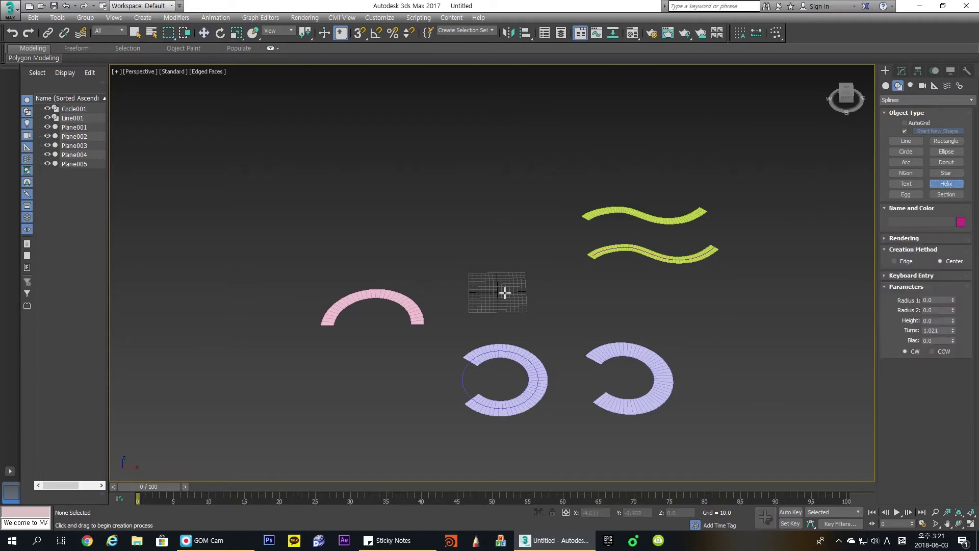
click(898, 85)
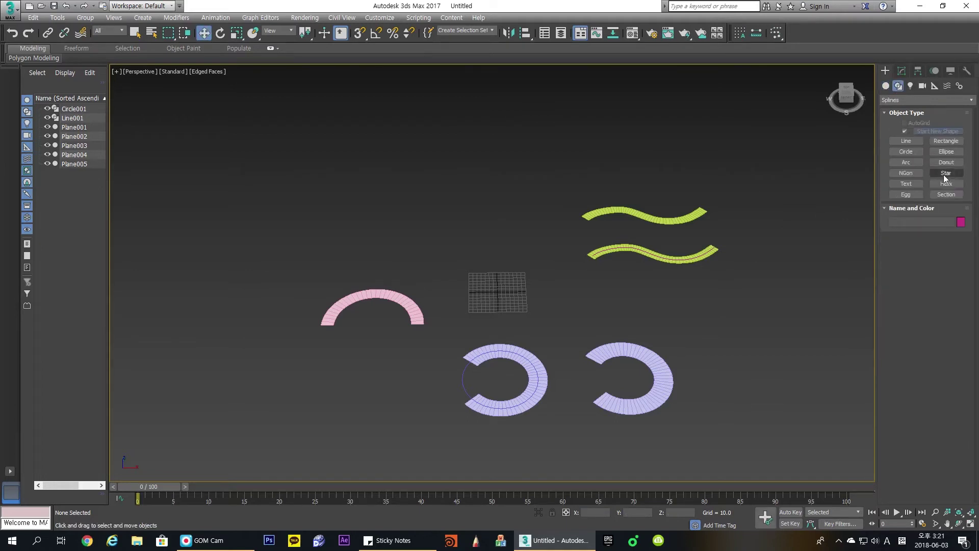
scroll(616, 212, up, 4)
alt+middle_drag(616, 212, 641, 216)
scroll(622, 214, down, 3)
middle_drag(604, 214, 596, 215)
click(945, 184)
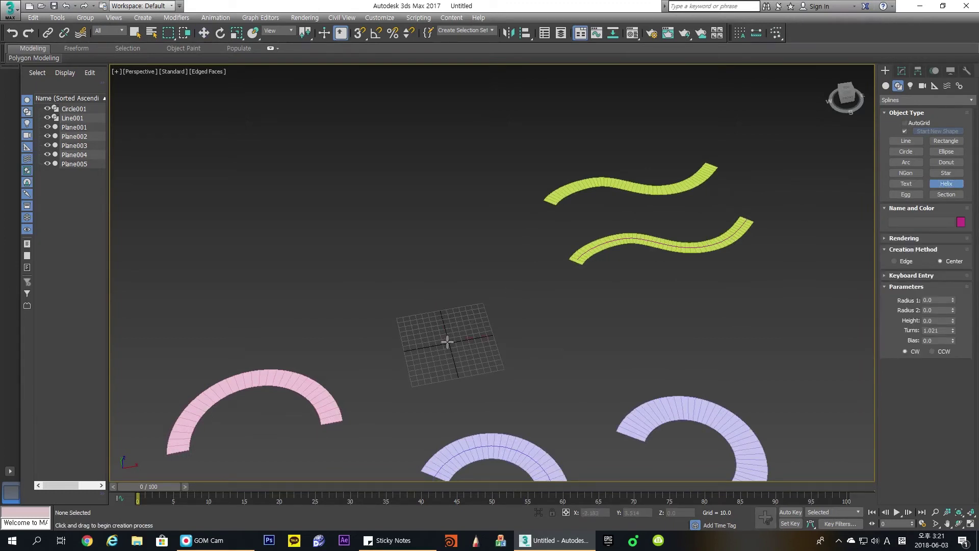
drag(447, 345, 422, 318)
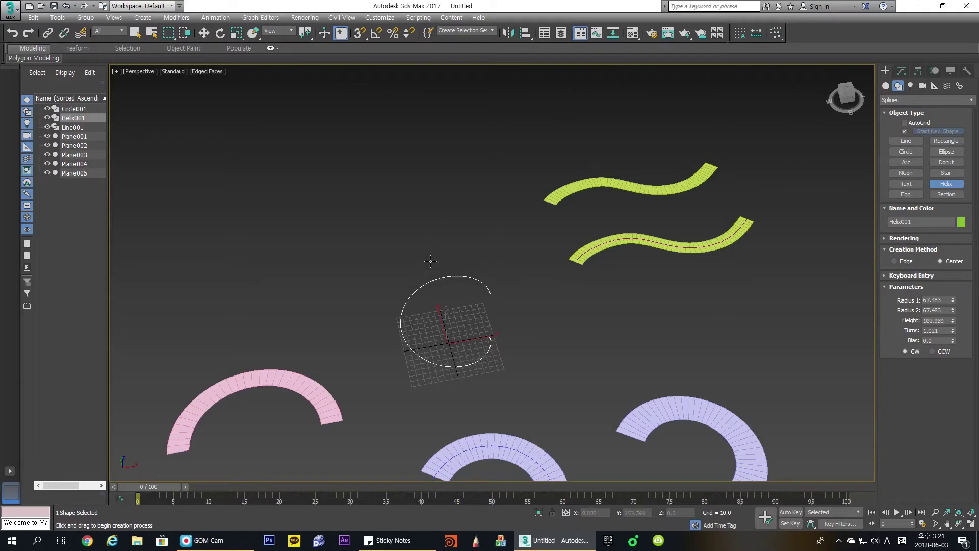
click(434, 236)
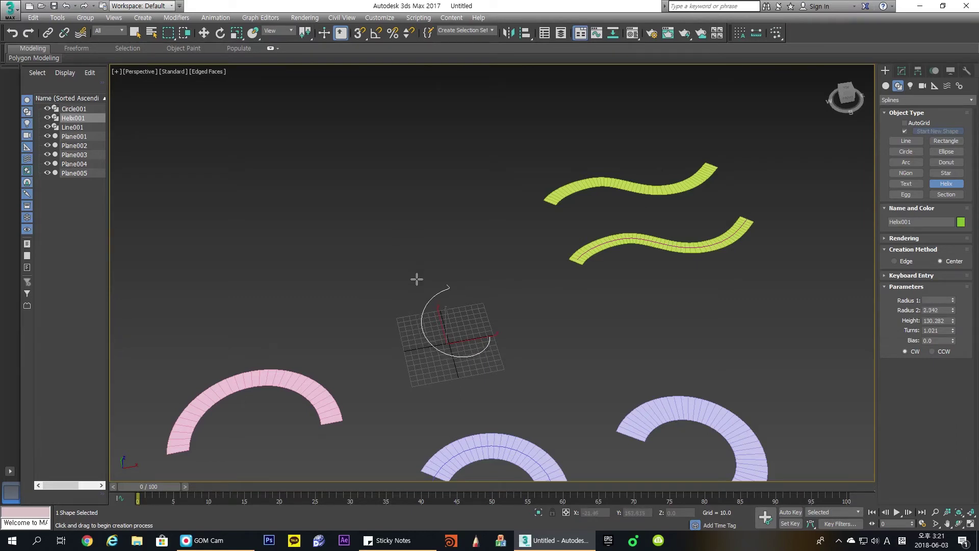
key(w)
middle_drag(480, 288, 502, 258)
alt+middle_drag(502, 258, 562, 249)
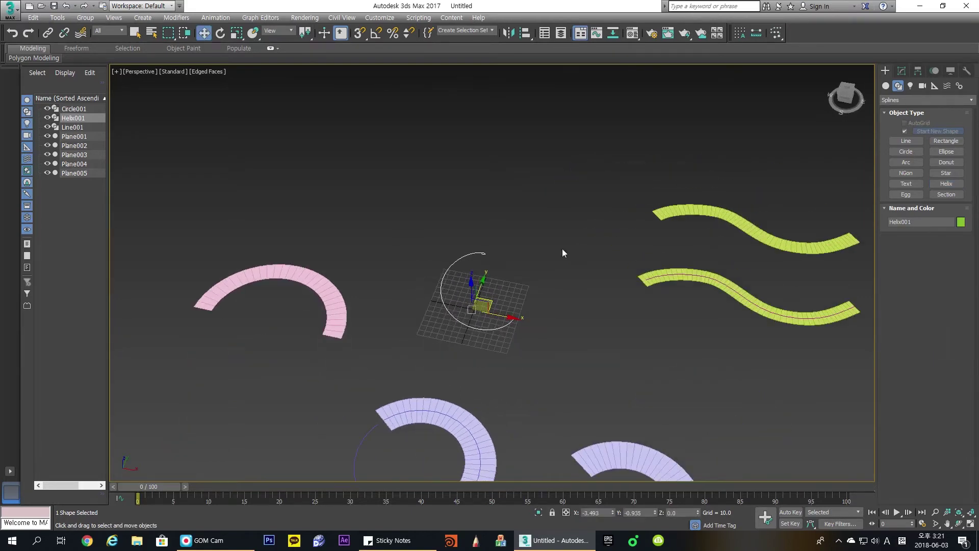
- Adjust the helix to Radius 1 86.919, Radius 2 23.219, Height 143.31, Turns 1.838 and Bias 0.09
click(901, 72)
scroll(528, 285, up, 4)
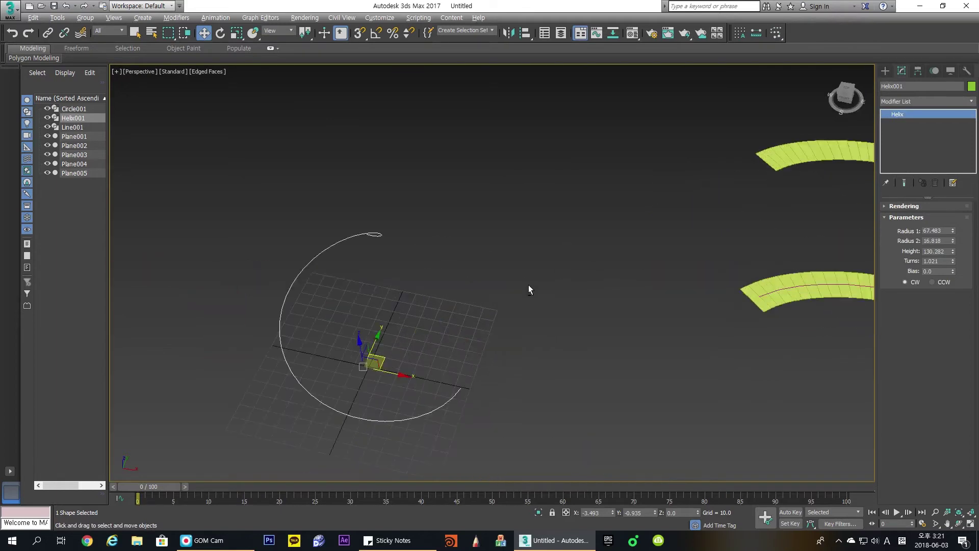
alt+middle_drag(528, 284, 589, 261)
drag(953, 232, 952, 266)
click(952, 269)
alt+middle_drag(650, 311, 652, 289)
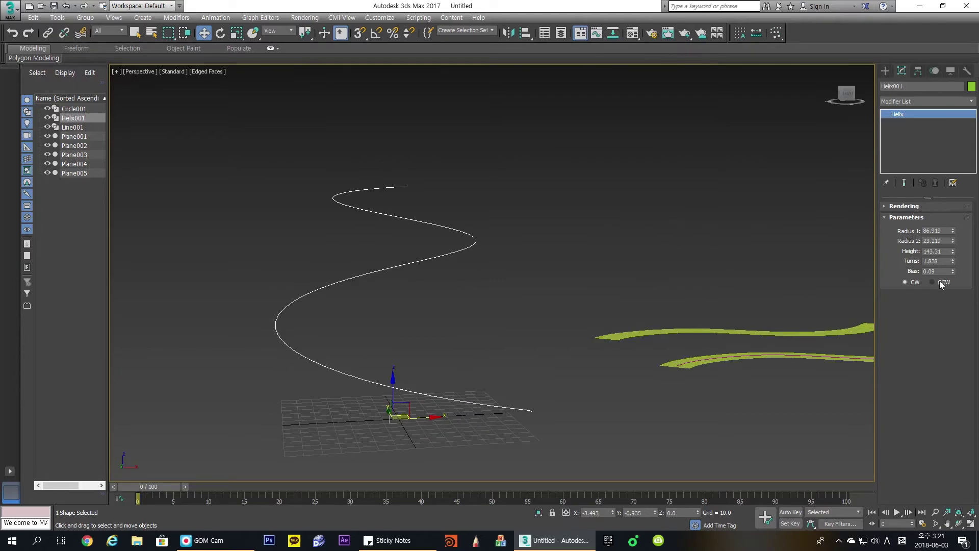
- Compare the helix's CCW and CW directions, keep CW, and center the helix at X 0, Y 0
click(942, 285)
alt+middle_drag(426, 301, 416, 380)
click(912, 285)
mouse_move(714, 285)
alt+middle_down()
mouse_move(536, 295)
mouse_move(562, 273)
mouse_move(705, 295)
alt+middle_up()
right_click(613, 514)
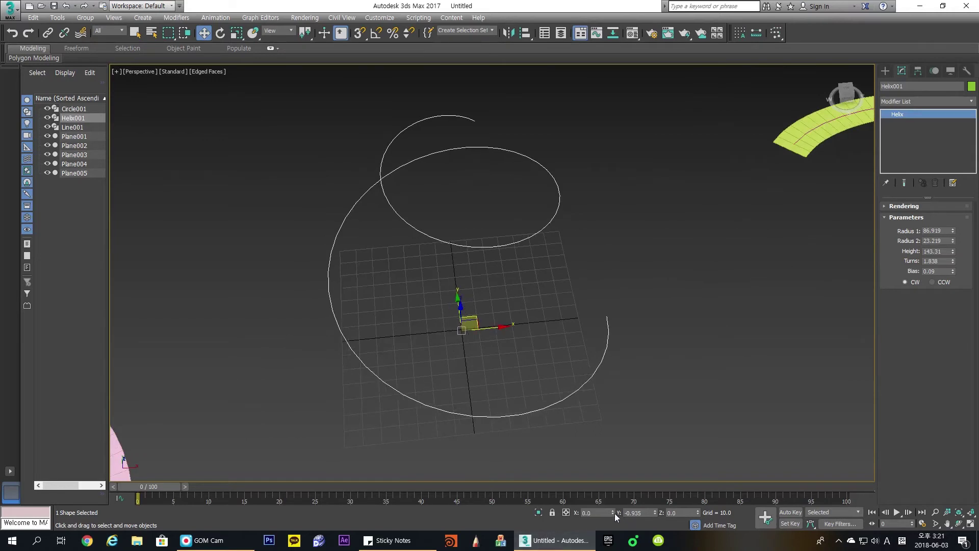
right_click(655, 513)
- Create a long Plane about 480 wide and 73 long across the grid, over the helix
click(887, 71)
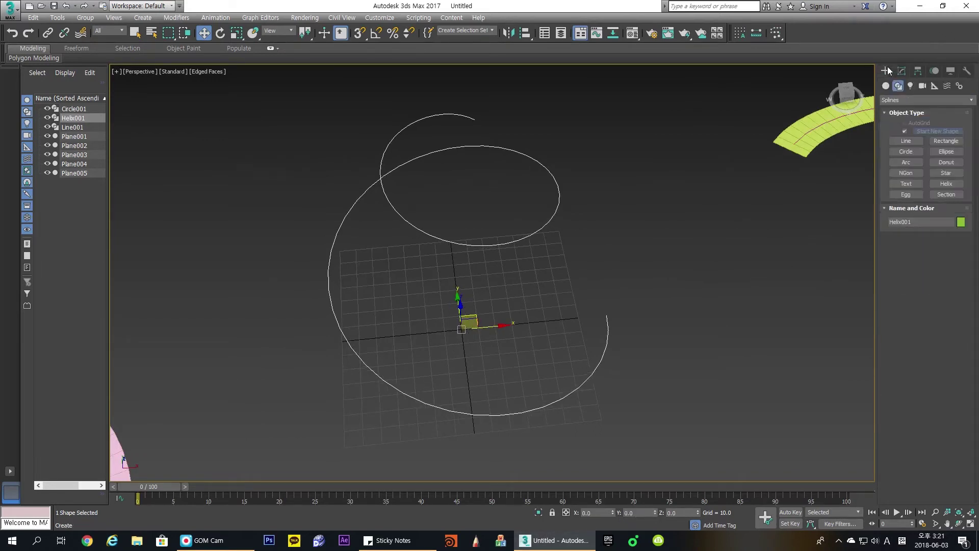
click(886, 86)
click(946, 174)
scroll(535, 245, down, 5)
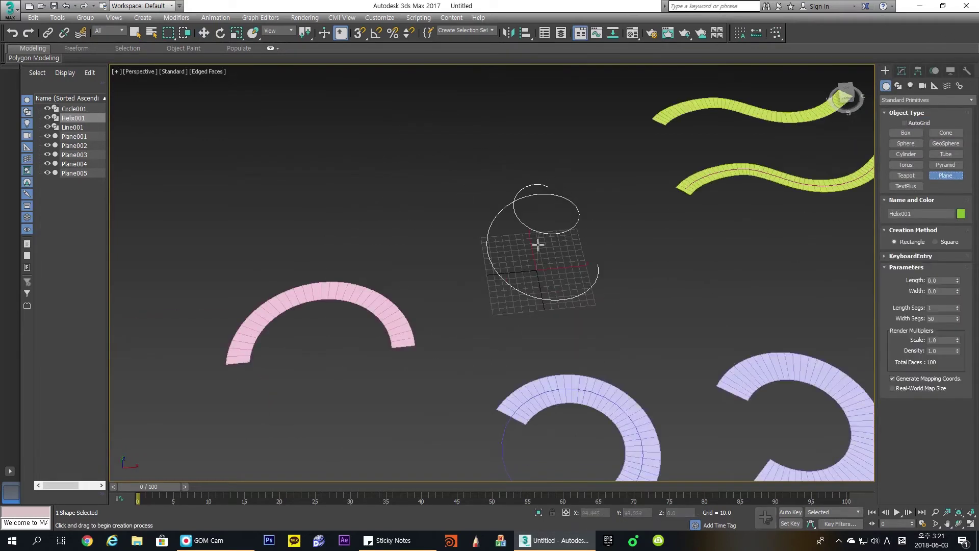
drag(393, 254, 738, 261)
key(w)
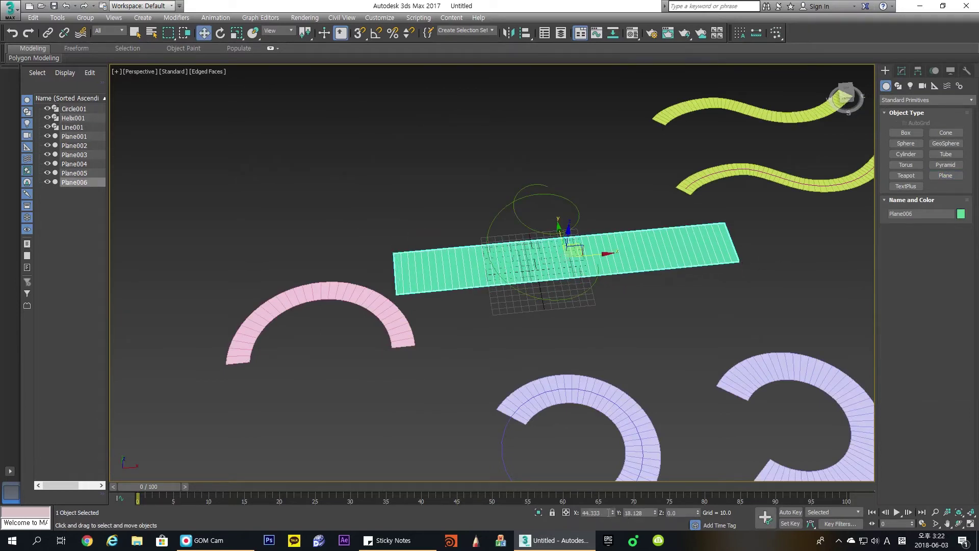
- Center the new plane at X 0, Y 0 and set its length to 45
right_click(612, 512)
right_click(656, 512)
click(902, 72)
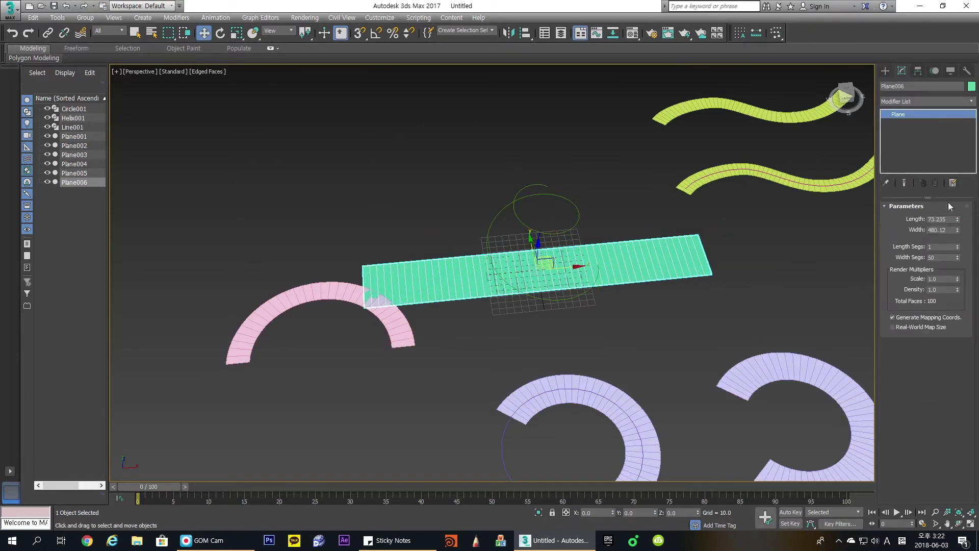
double_click(941, 219)
text(45)
key(Return)
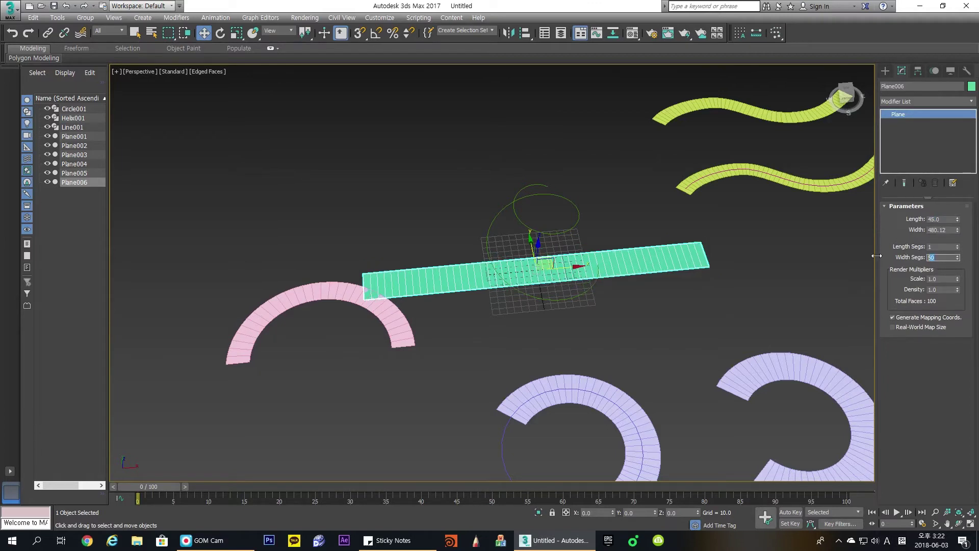
- Set the long plane's width segments to 80
text(80)
key(Return)
middle_drag(490, 271, 432, 265)
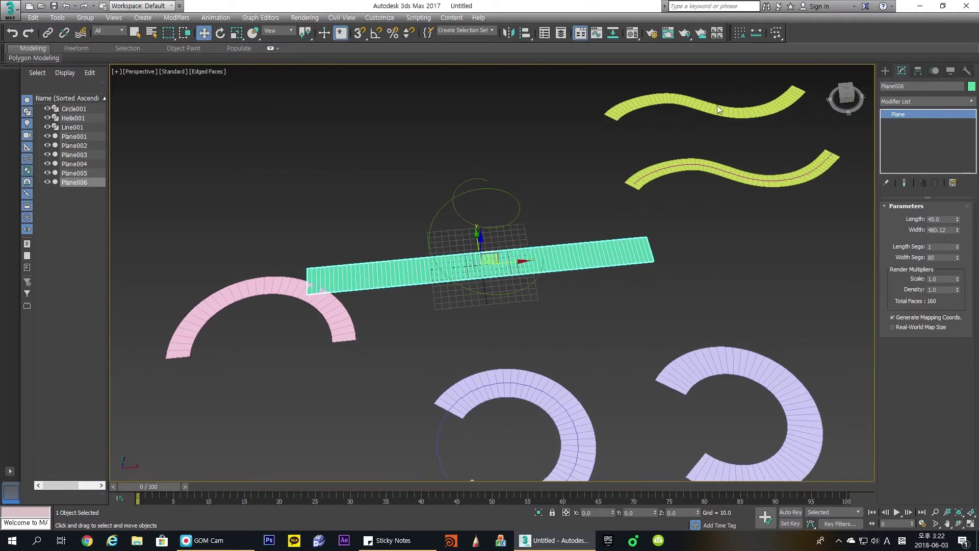
- Bind the plane to the helix with the PathDeform (WSM) modifier, using X as the deform axis
click(913, 102)
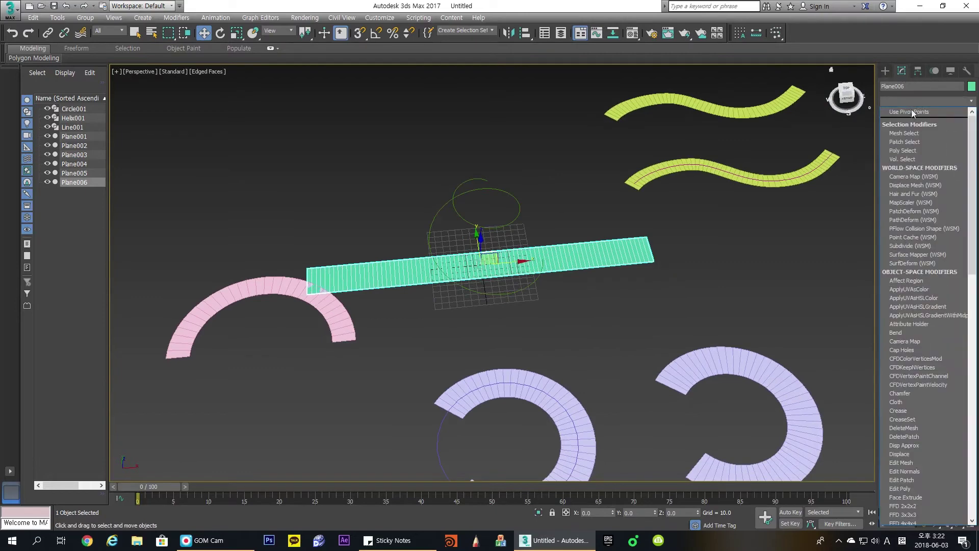
click(913, 219)
click(925, 235)
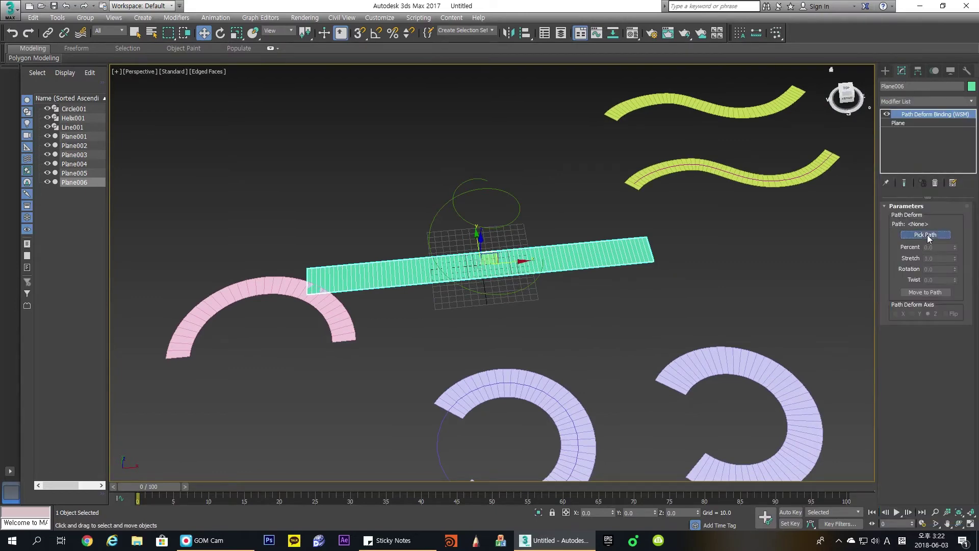
click(516, 202)
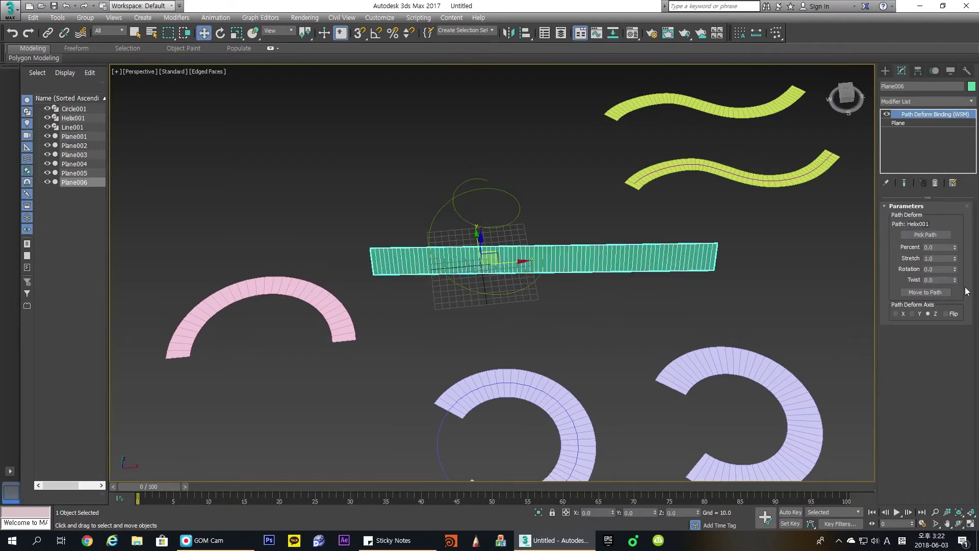
click(896, 314)
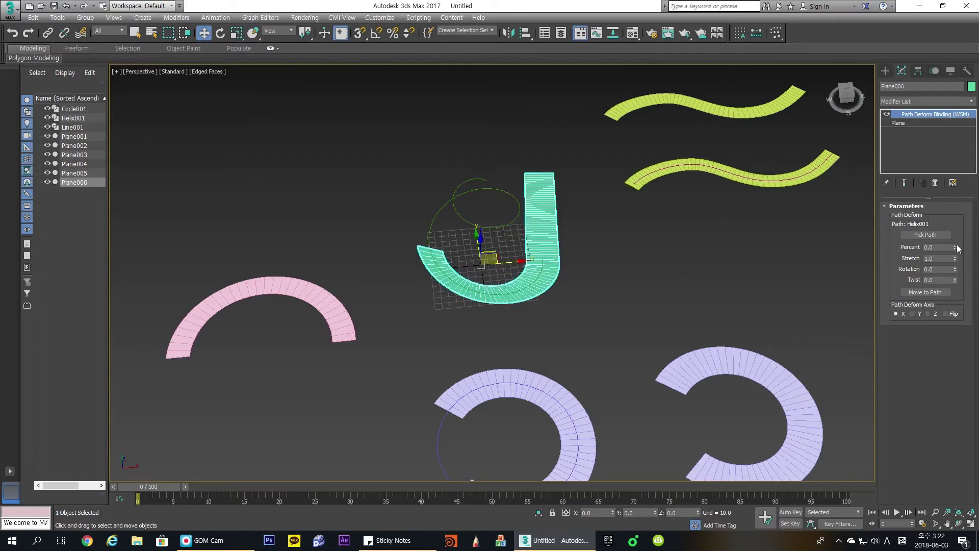
- Set the path deform's Percent to 48 and Stretch to 1.44 to spread the strip along the helix
drag(957, 248, 962, 202)
drag(956, 259, 957, 248)
alt+middle_drag(611, 263, 840, 276)
scroll(532, 241, up, 4)
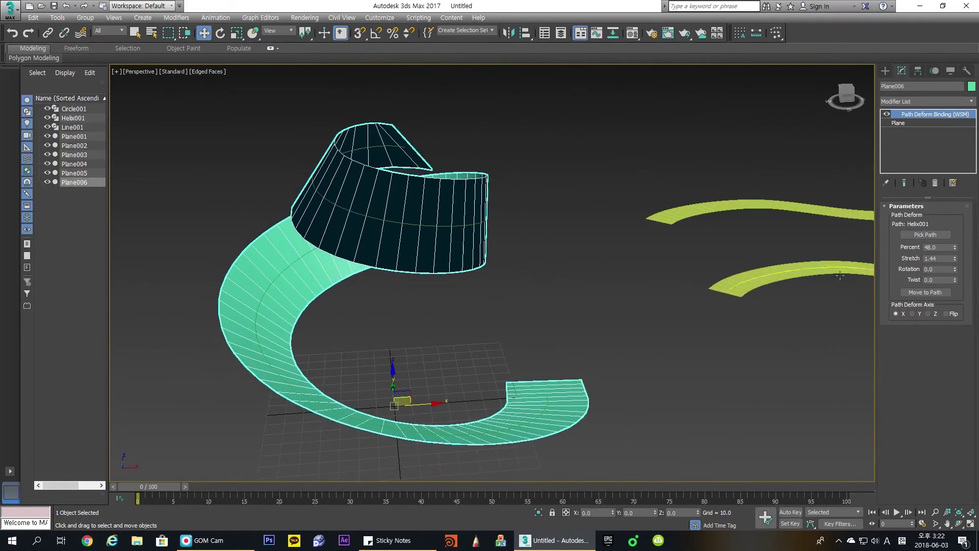
- Tilt the helix strip by setting the path deform's Rotation to -43.5 and Twist to -110
drag(955, 269, 939, 313)
drag(955, 280, 935, 391)
scroll(612, 283, down, 6)
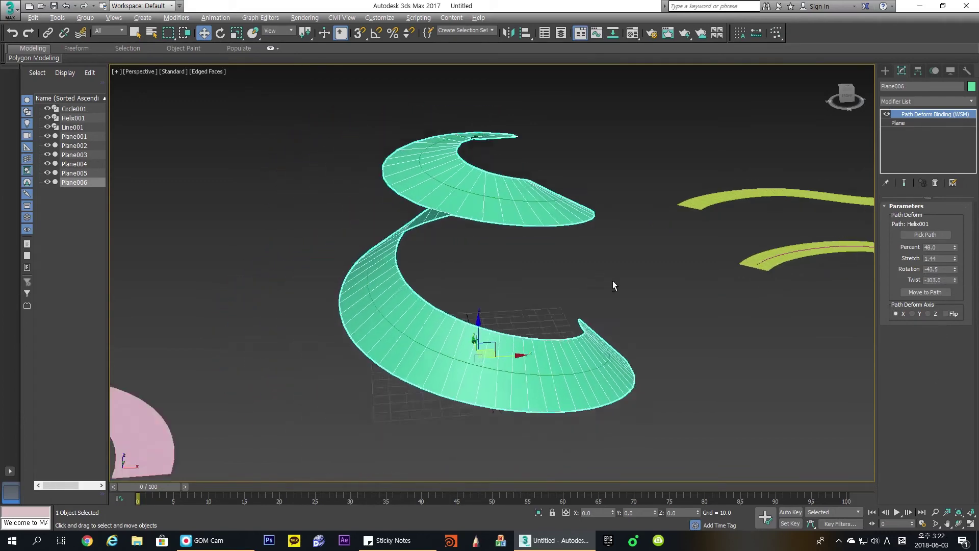
alt+middle_drag(627, 367, 673, 243)
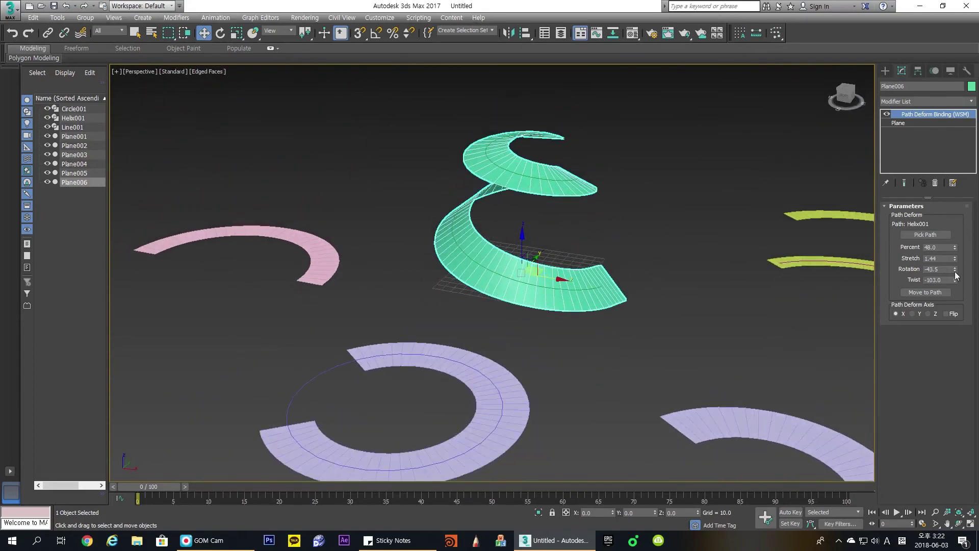
mouse_move(955, 281)
mouse_down()
mouse_move(951, 301)
mouse_move(953, 290)
mouse_up()
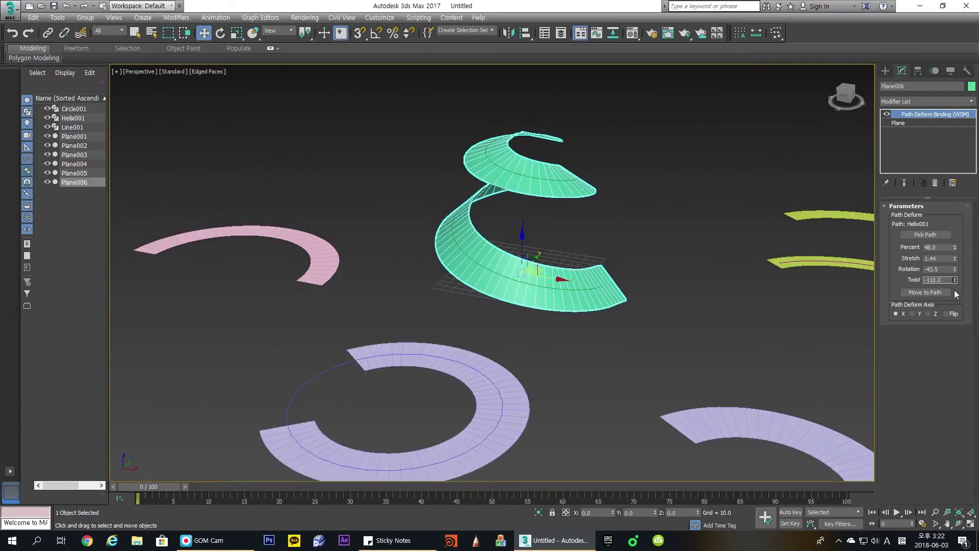
alt+middle_drag(586, 245, 543, 223)
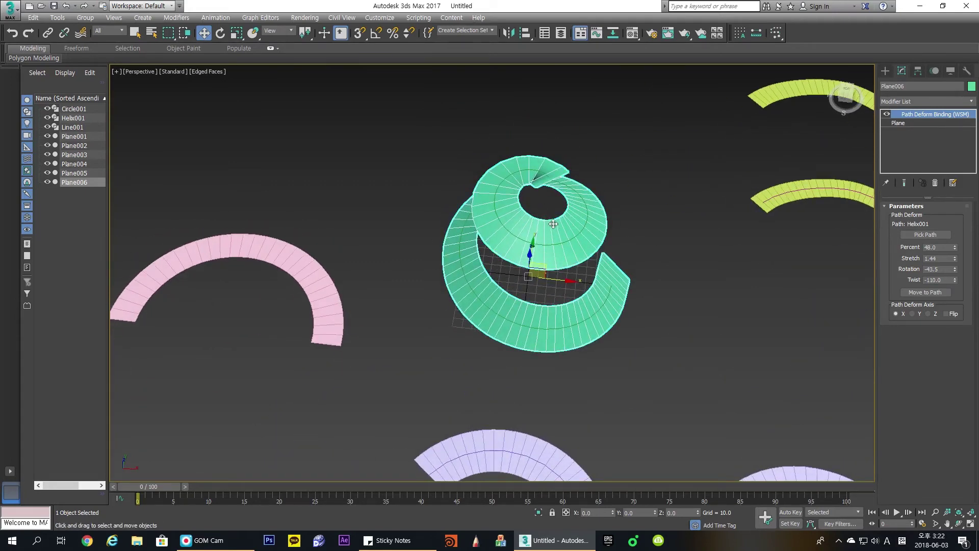
- Narrow the helix strip by reducing the base plane's length to 20.7
click(919, 123)
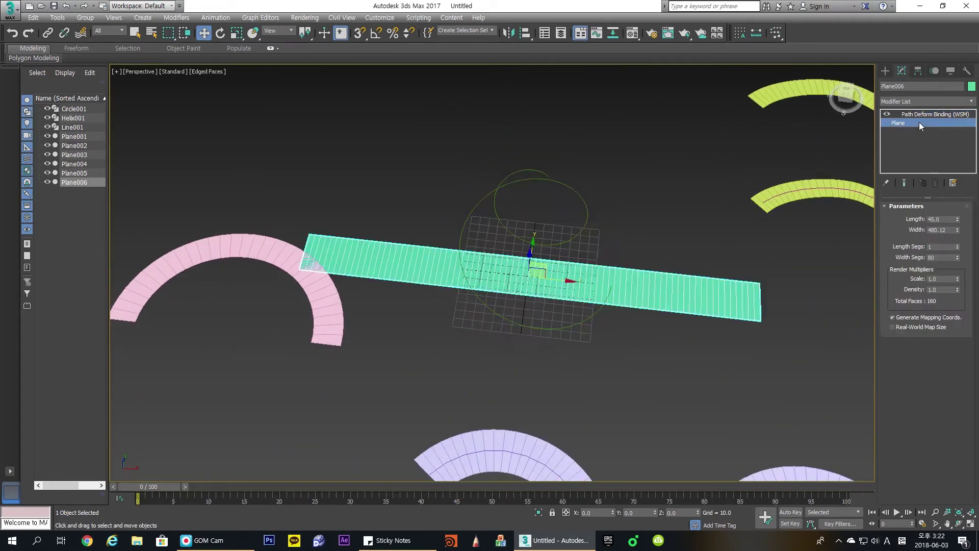
drag(956, 221, 951, 247)
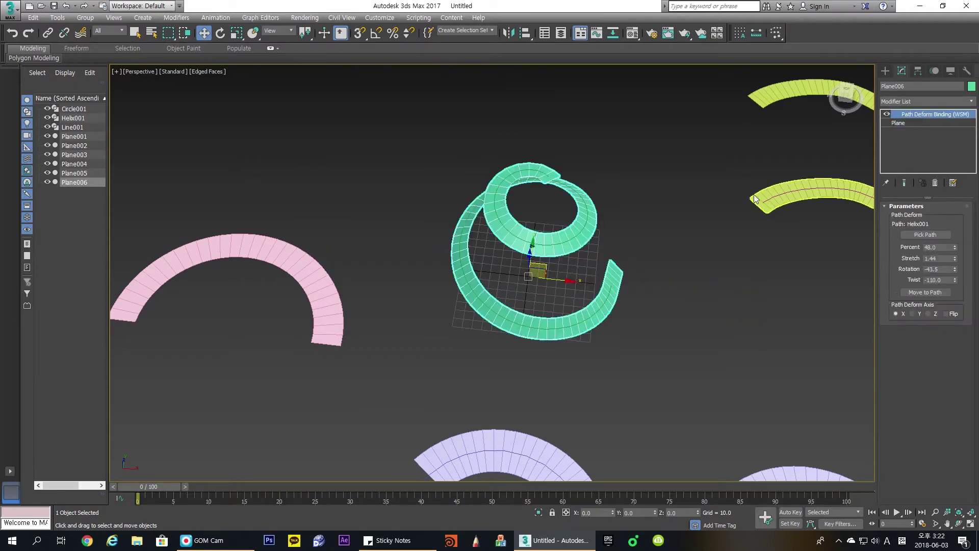
alt+middle_drag(601, 224, 579, 272)
- Compare the flat base plane with its path-deformed helix shape by alternating between the two modifier stack levels
click(913, 123)
click(923, 114)
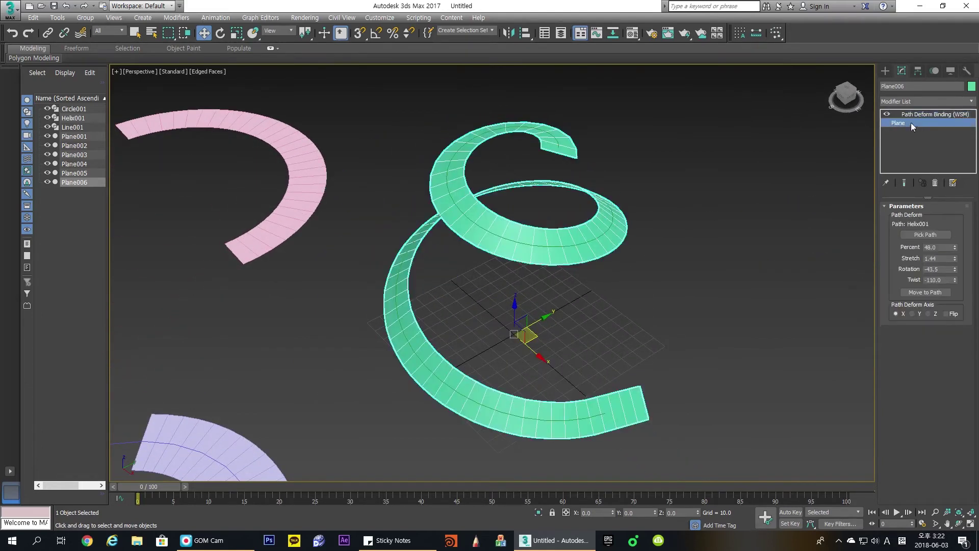
click(910, 123)
click(918, 114)
click(915, 123)
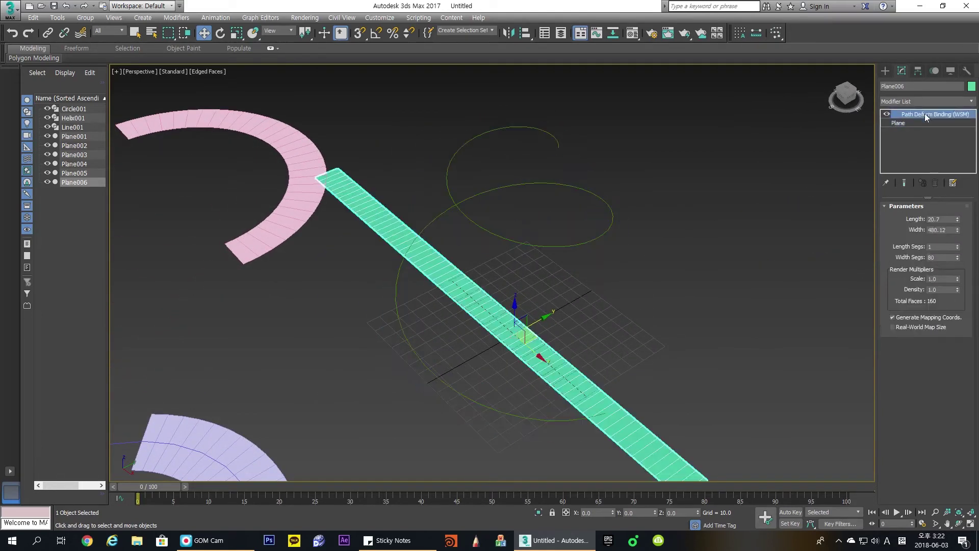
click(925, 116)
click(919, 124)
click(926, 117)
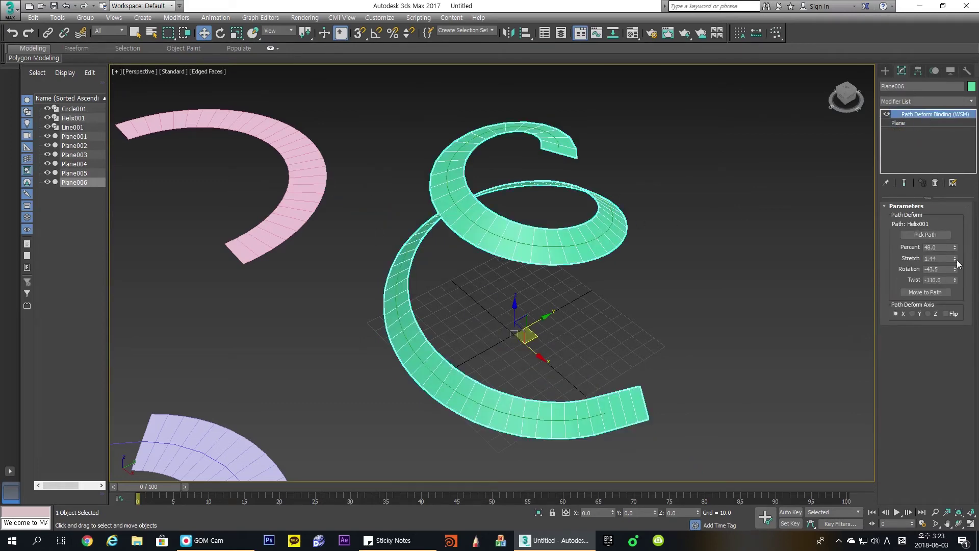
- Refine the helix strip's path deform to Percent 52.5, Stretch 1.325 and Rotation -35.5
drag(956, 261, 955, 242)
alt+middle_drag(602, 247, 633, 259)
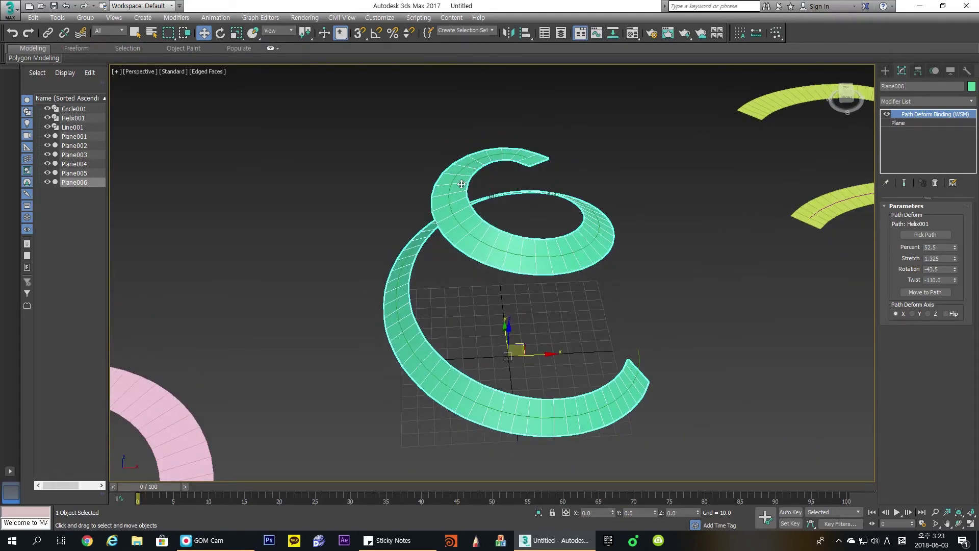
alt+middle_drag(460, 213, 472, 128)
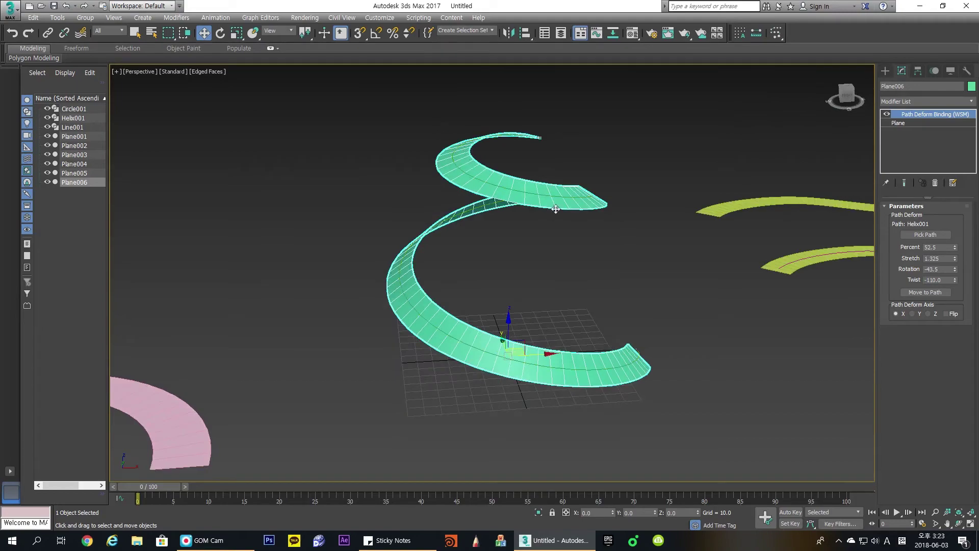
alt+middle_drag(555, 209, 554, 249)
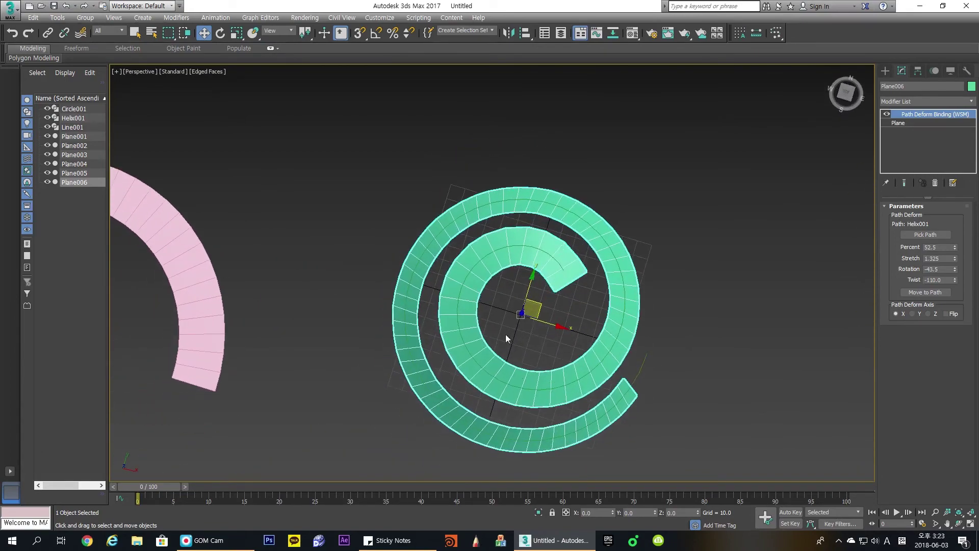
alt+middle_drag(506, 335, 506, 229)
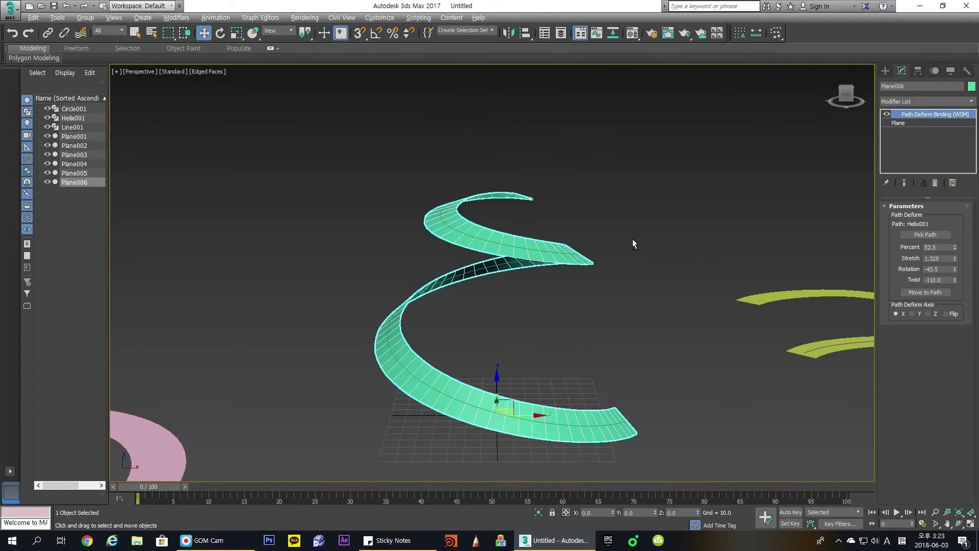
alt+middle_drag(632, 244, 588, 235)
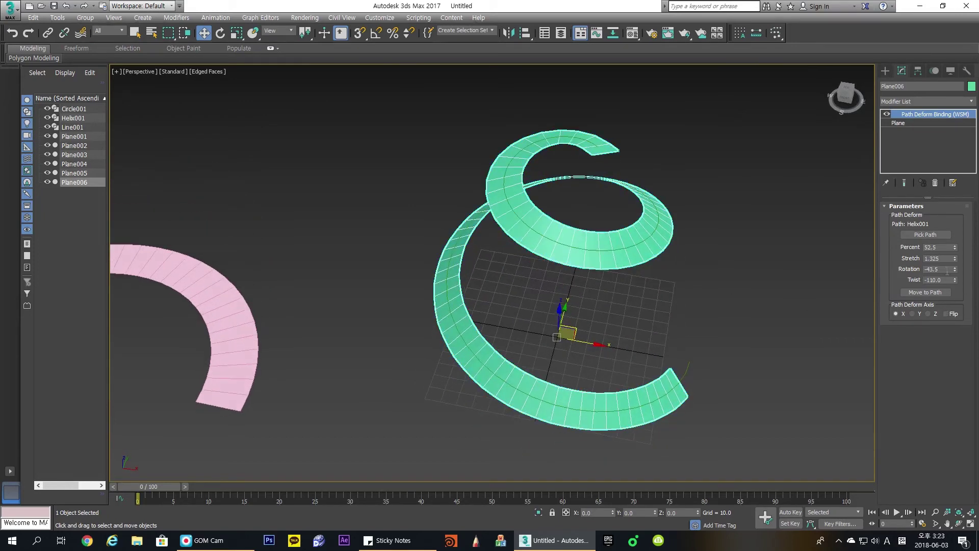
mouse_move(959, 272)
mouse_down()
mouse_move(958, 256)
mouse_move(940, 349)
mouse_move(942, 276)
mouse_up()
alt+middle_drag(682, 290, 668, 209)
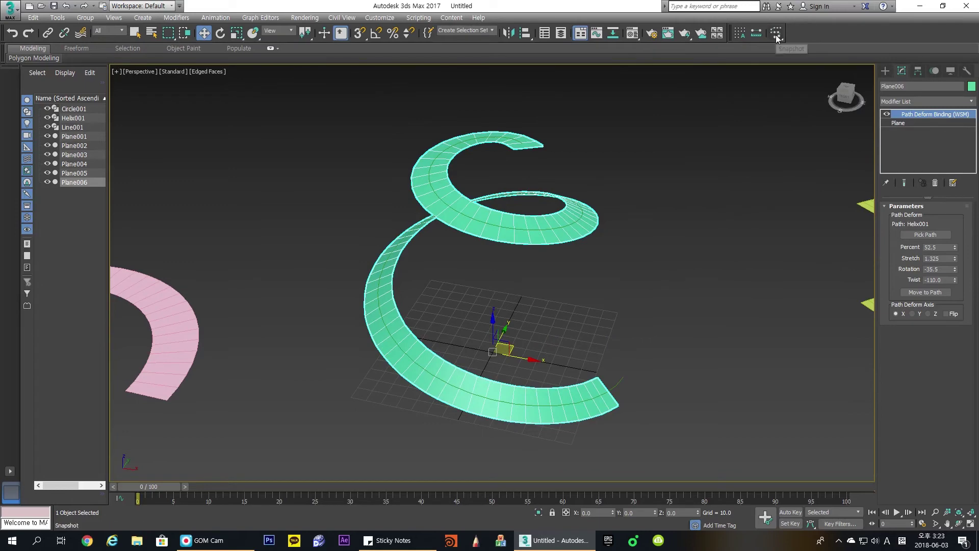
- Make a single mesh snapshot of the helix strip
click(776, 33)
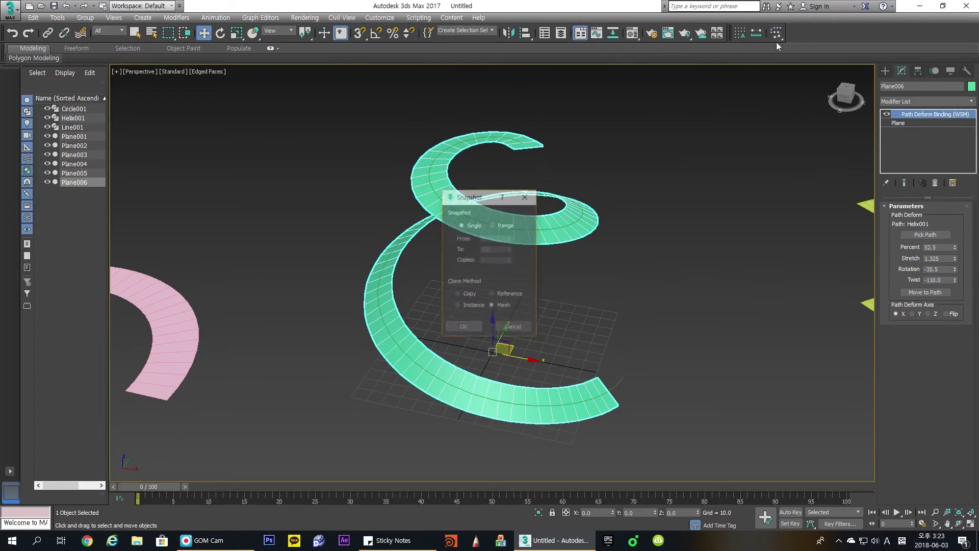
click(471, 325)
alt+middle_drag(510, 306, 598, 266)
click(598, 265)
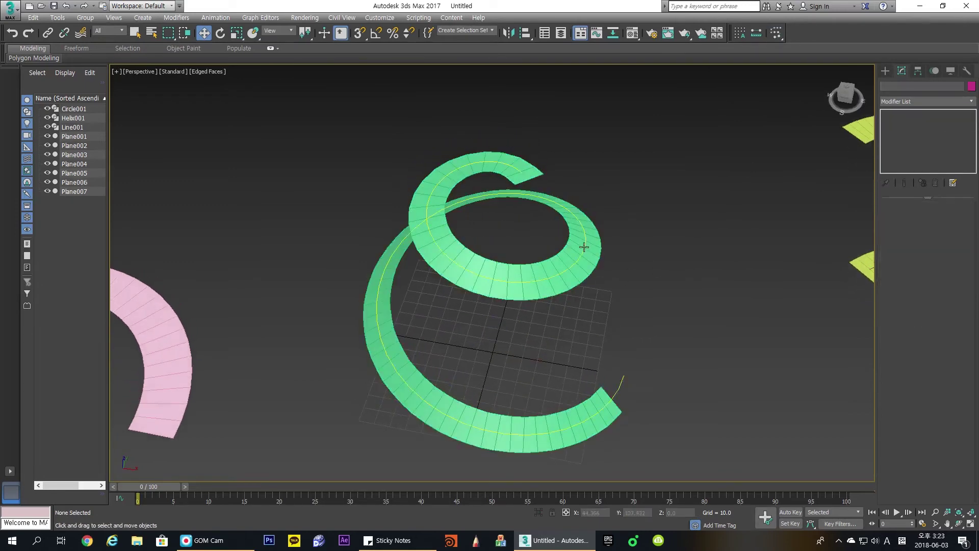
- Move the helix snapshot away from the original along Y to about 202
click(593, 247)
alt+middle_drag(701, 274, 571, 316)
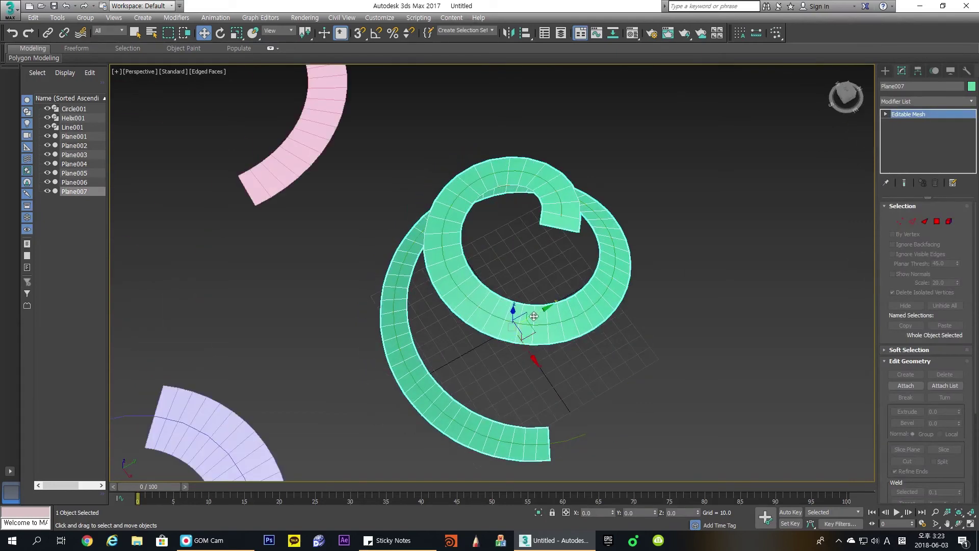
drag(536, 308, 802, 200)
middle_drag(801, 200, 592, 273)
alt+middle_drag(592, 273, 619, 260)
scroll(619, 260, down, 5)
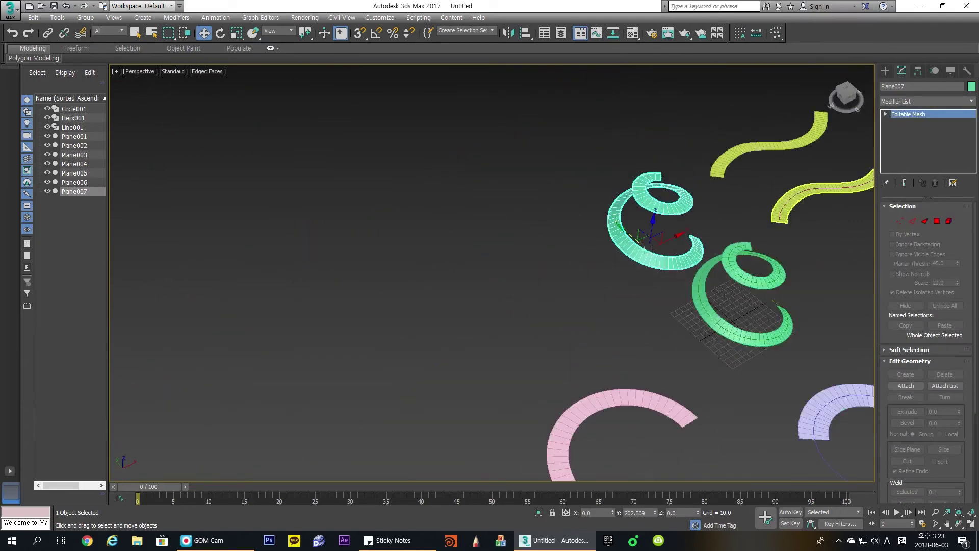
- Add an Unwrap UVW modifier to the helix snapshot and open its UV editor in polygon mode
click(952, 101)
key(u)
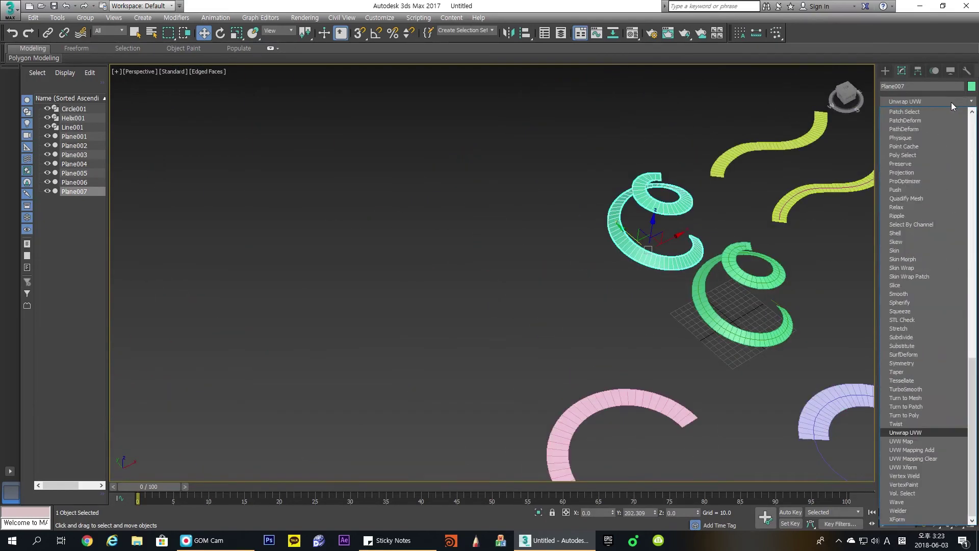
key(Return)
click(927, 223)
click(926, 418)
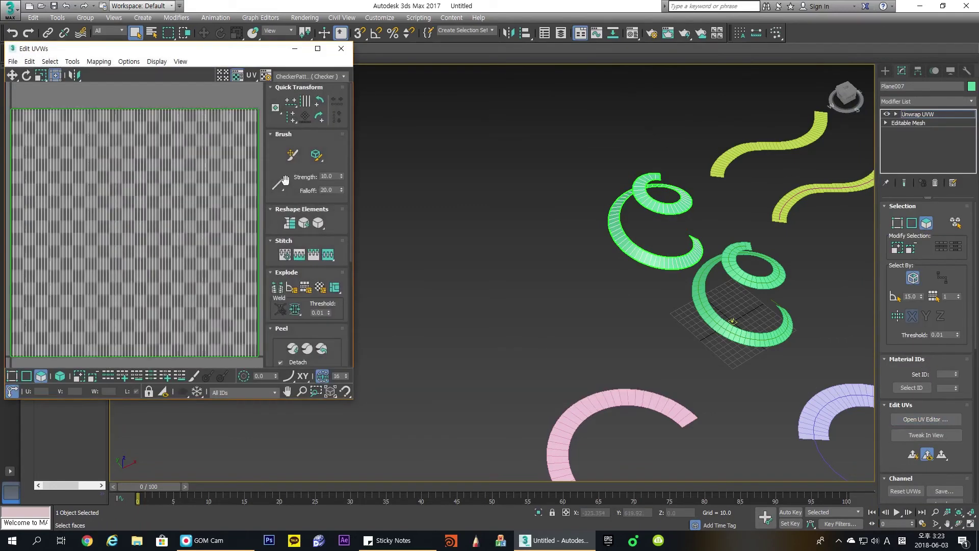
- Examine how the snapshot's UV columns correspond to the helix strip by selecting faces at several places in the layout
click(66, 104)
click(91, 103)
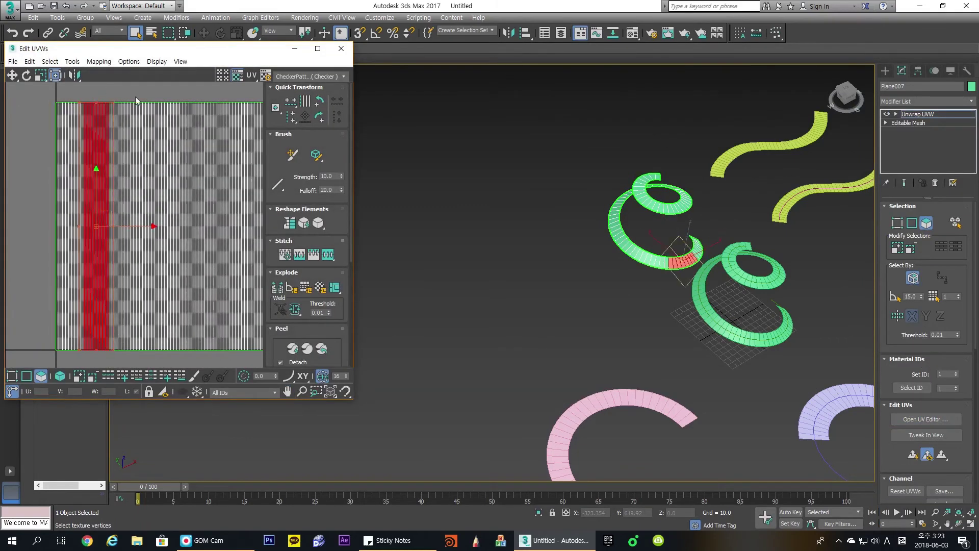
click(143, 104)
click(176, 103)
click(210, 103)
scroll(68, 205, down, 3)
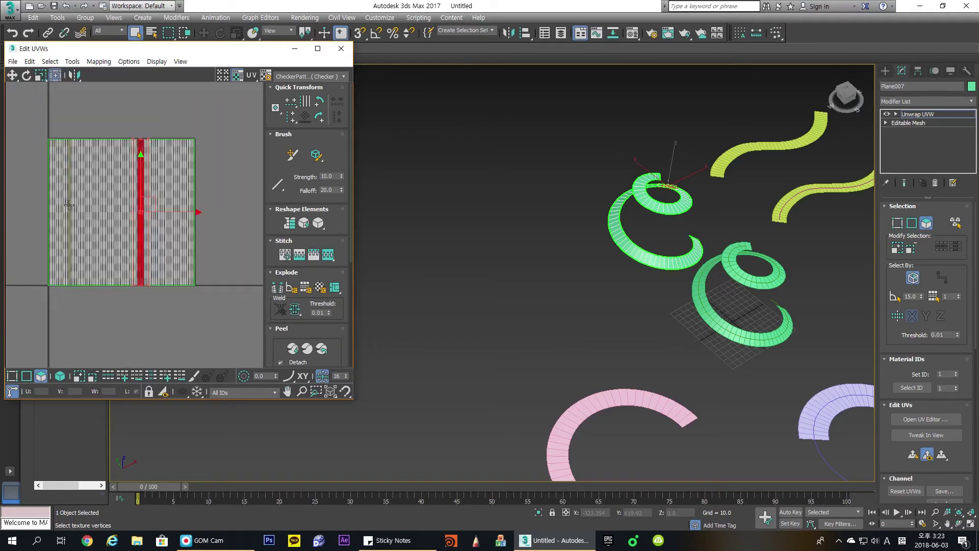
click(19, 205)
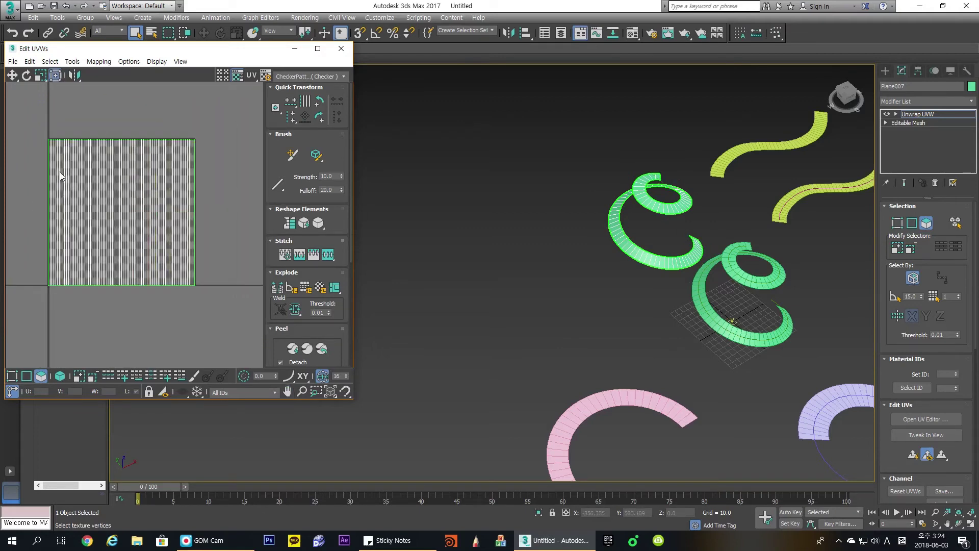
click(105, 212)
click(148, 212)
click(189, 212)
click(561, 162)
- Convert the unwrapped helix snapshot to an Editable Poly
right_click(514, 159)
mouse_move(568, 268)
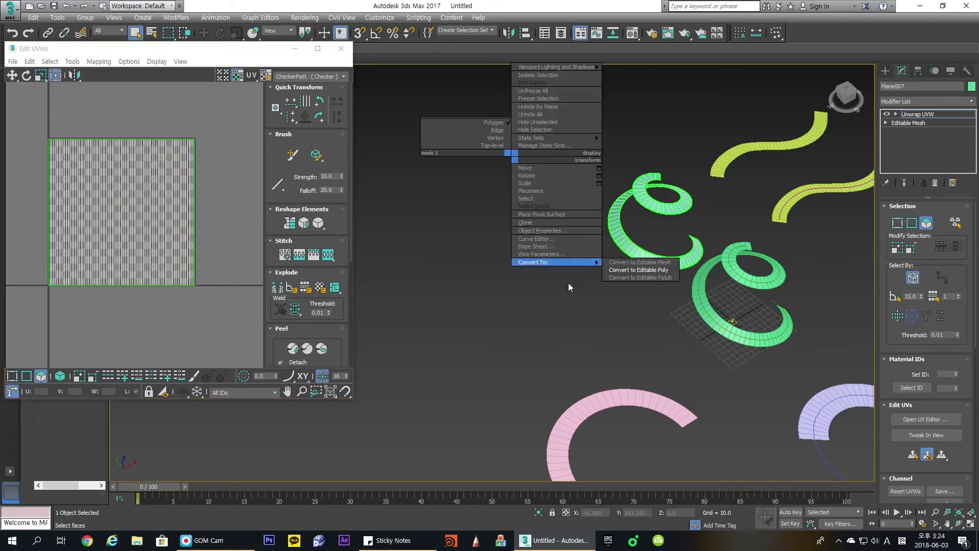
click(631, 268)
middle_drag(656, 247, 644, 241)
- Try to turn the helix snapshot upside down with angle snap and raise it along Z, and undo these changes
key(e)
drag(652, 230, 678, 373)
key(ctrl+z)
key(a)
drag(650, 228, 664, 318)
key(w)
drag(642, 223, 643, 158)
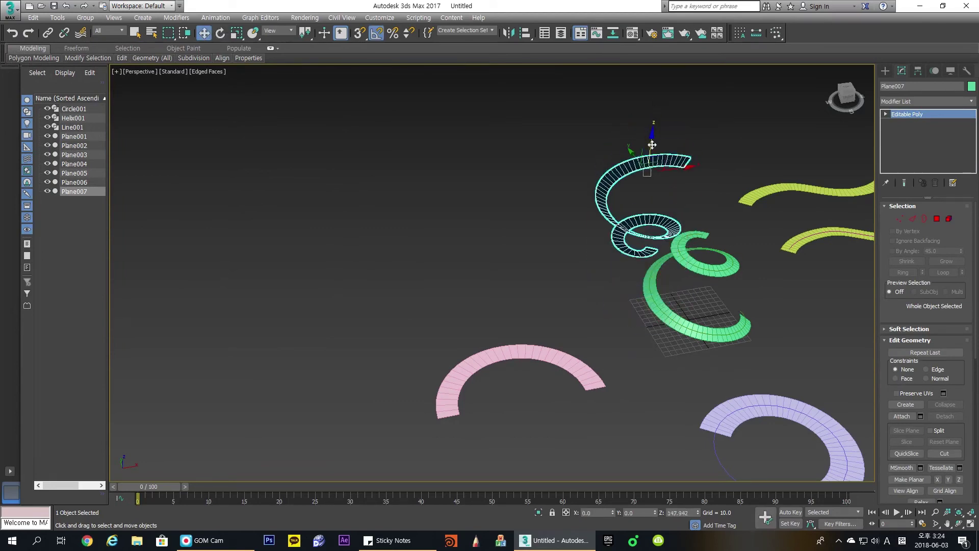
alt+middle_drag(643, 158, 683, 173)
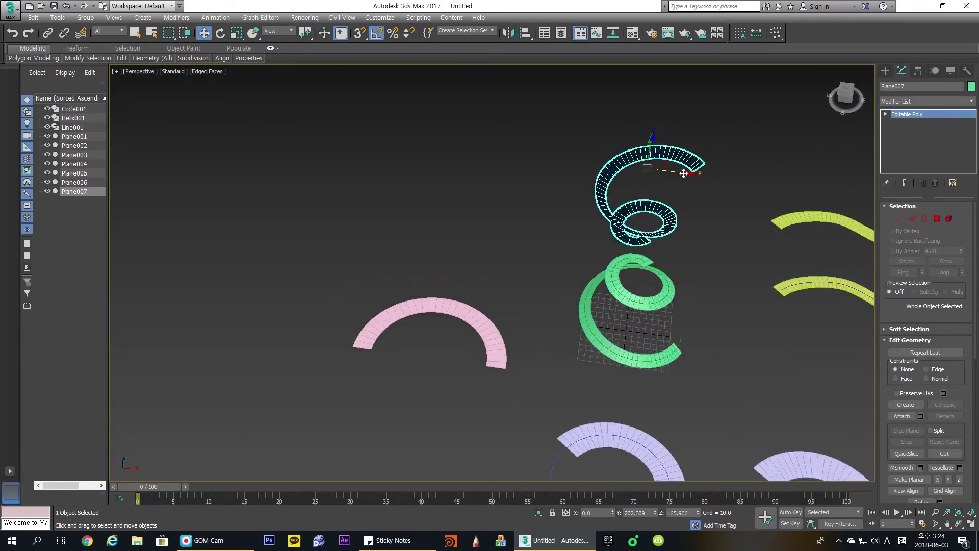
key(ctrl+z)
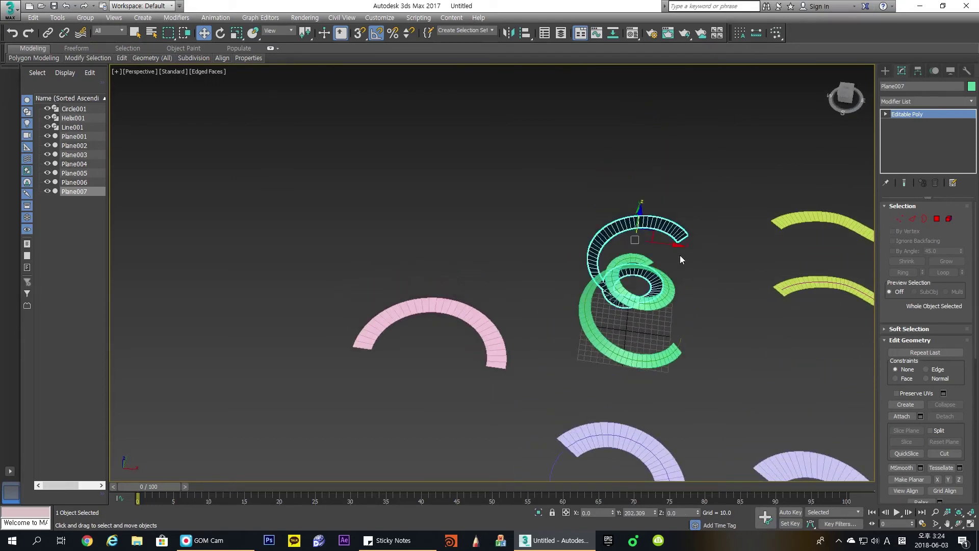
key(ctrl+z)
mouse_move(574, 269)
middle_down()
mouse_move(568, 278)
mouse_move(657, 237)
mouse_move(565, 276)
mouse_move(580, 279)
middle_up()
scroll(565, 276, up, 4)
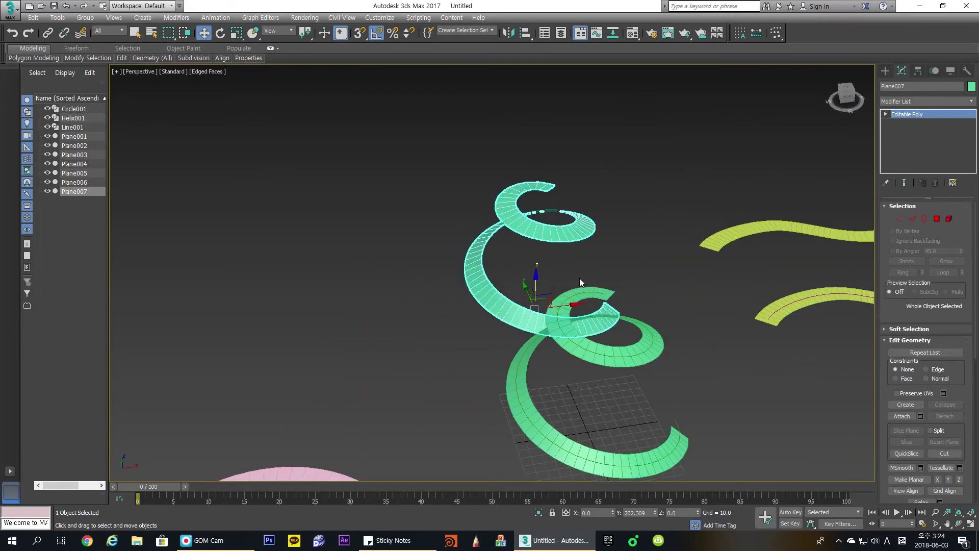
- Try to rotate the helix snapshot 180 degrees around X with angle snap on, and undo the rotation
key(e)
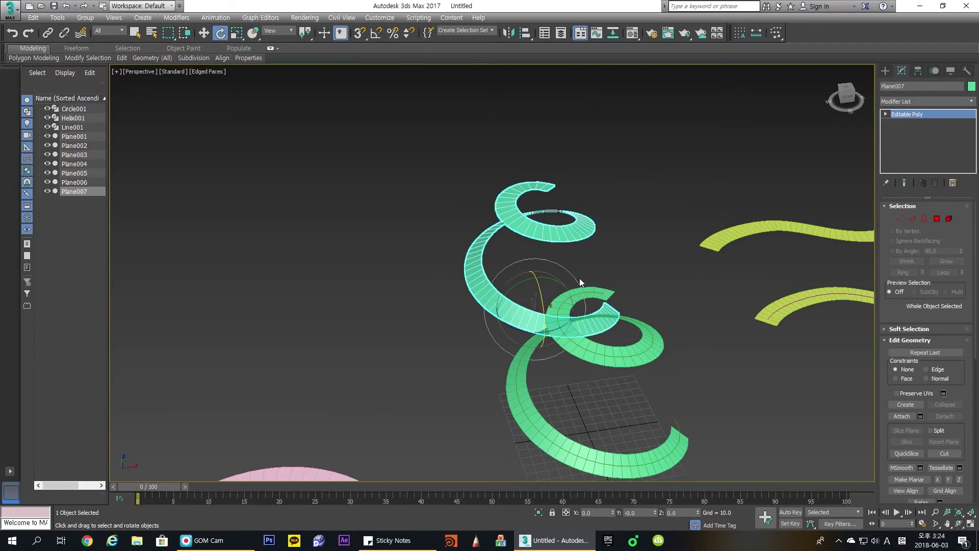
drag(533, 288, 568, 310)
click(376, 33)
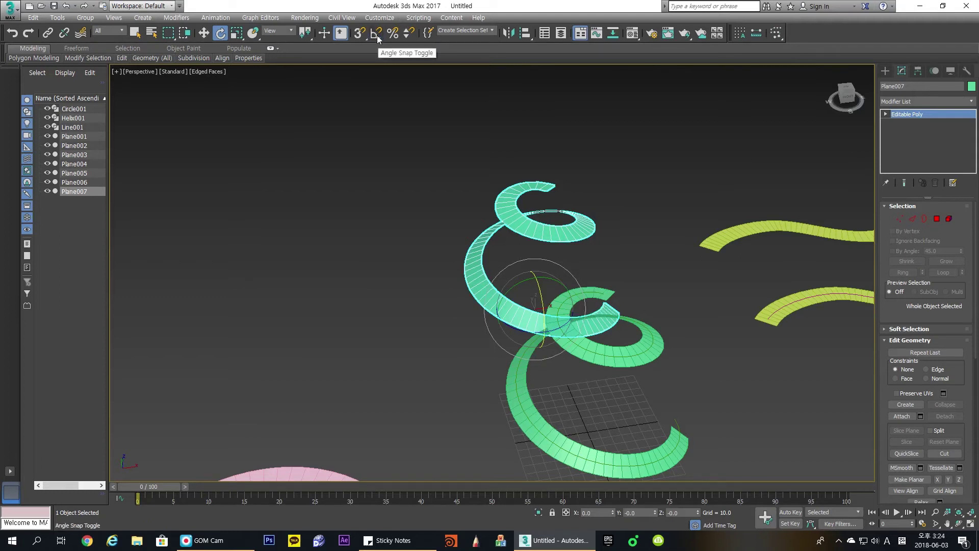
click(376, 33)
click(376, 33)
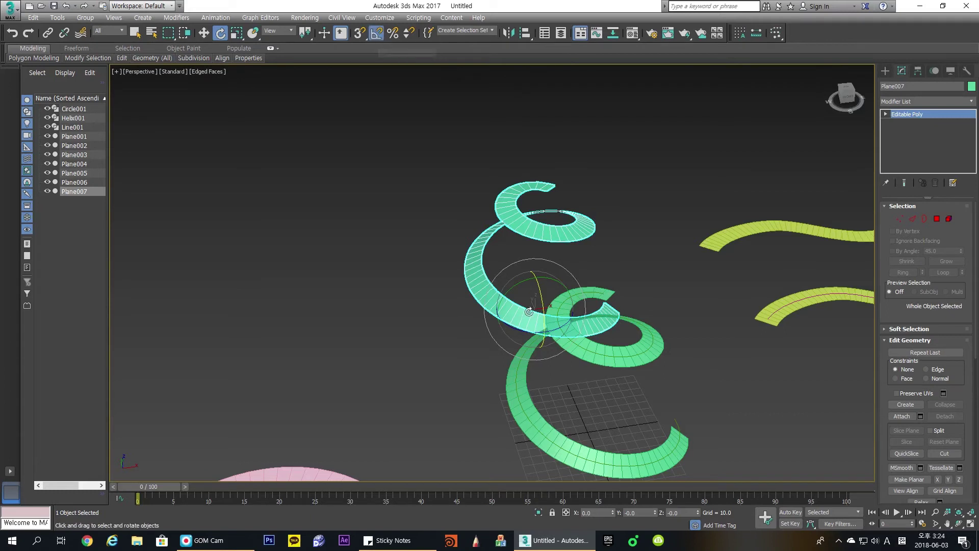
drag(540, 292, 543, 391)
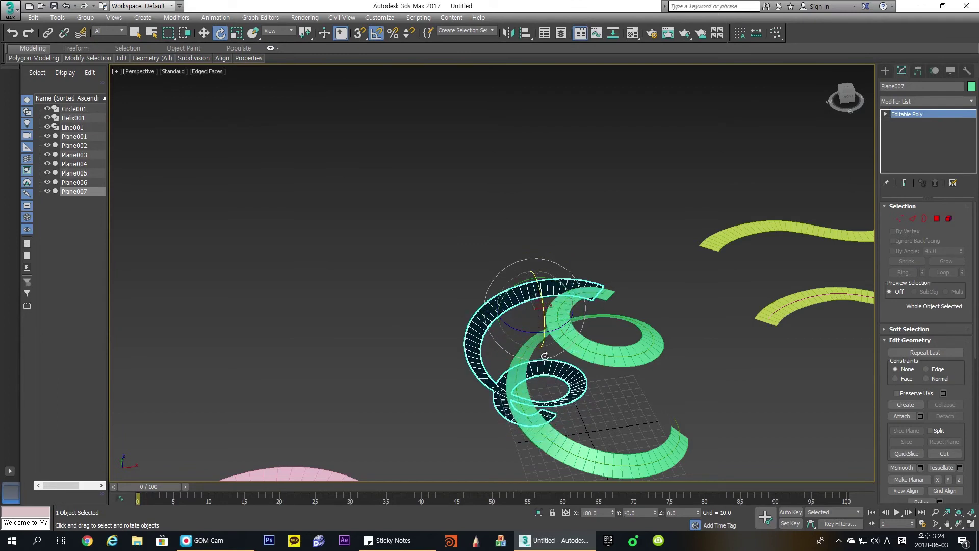
key(ctrl+z)
- Check the angle snap increment in the Grid and Snap Settings
right_click(376, 34)
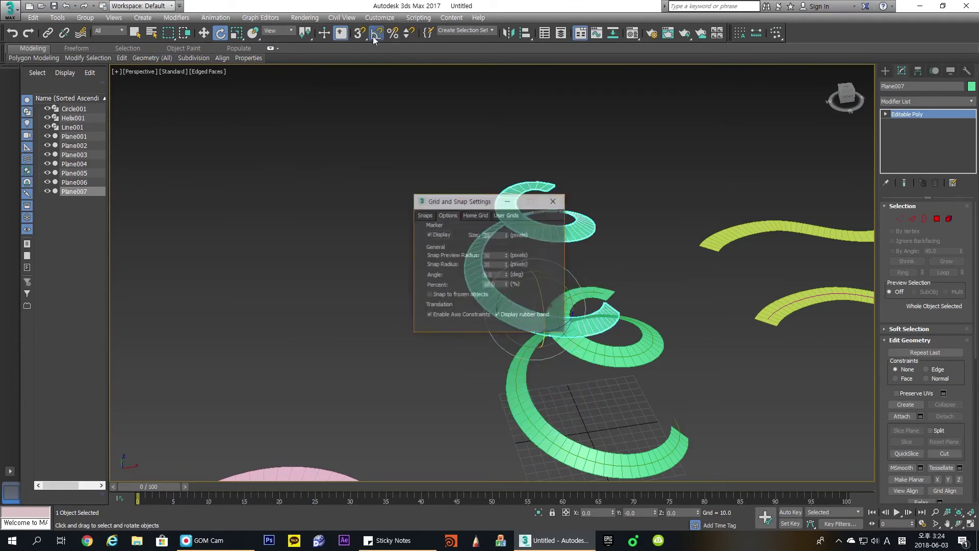
drag(484, 201, 573, 195)
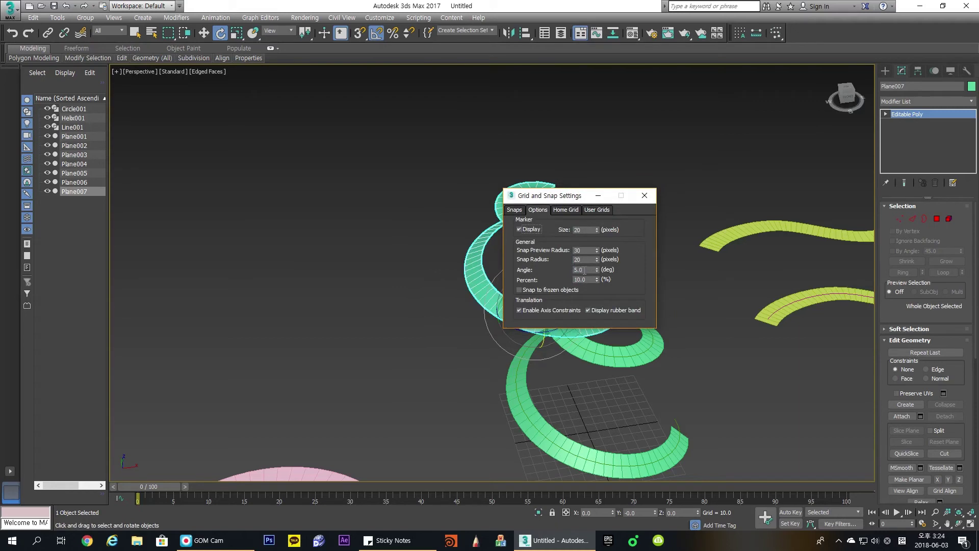
double_click(585, 270)
click(645, 195)
- Raise the helix snapshot along Z to about 94.5 and delete the original helix strip together with its helix spline
middle_drag(632, 236, 635, 268)
scroll(635, 270, down, 3)
middle_drag(633, 319, 621, 291)
key(w)
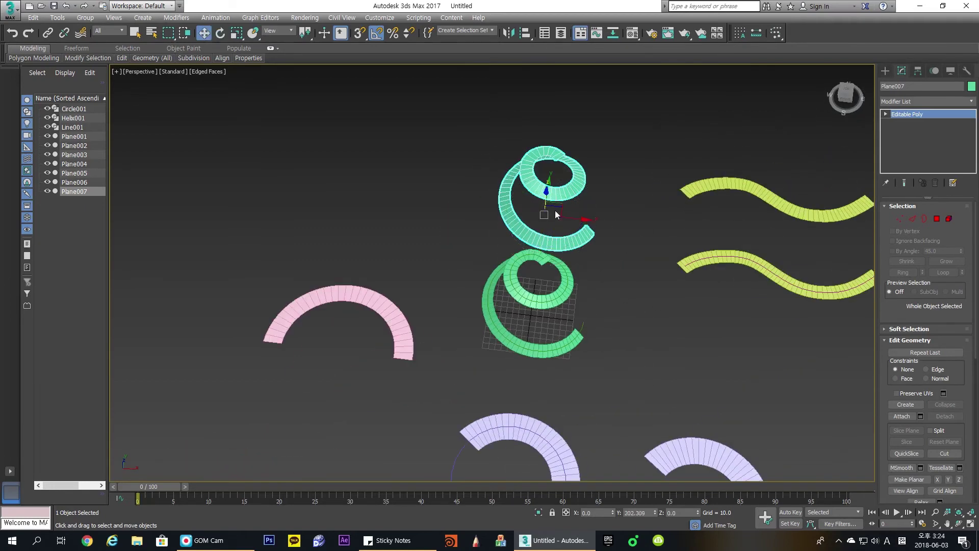
drag(548, 179, 551, 141)
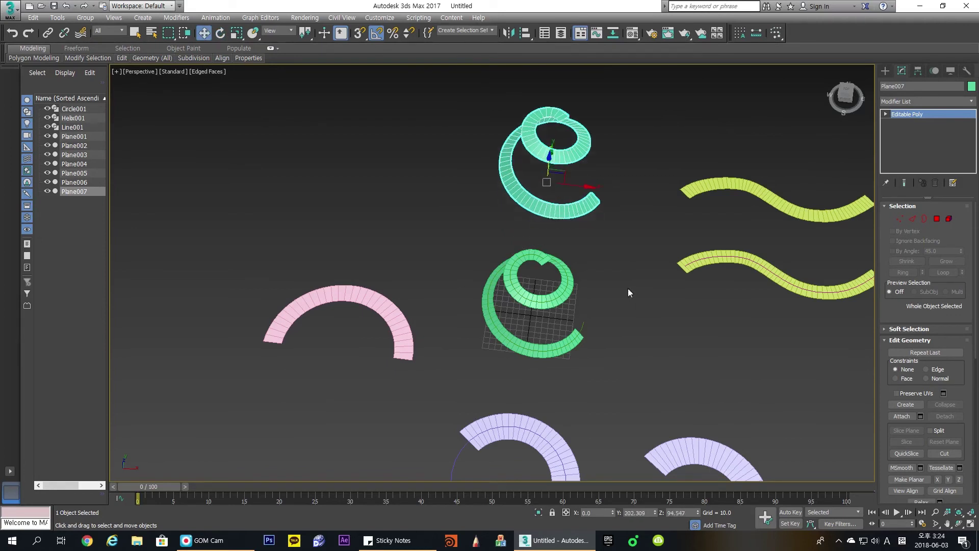
drag(628, 289, 494, 337)
key(Delete)
- Create a sphere over the grid centre and place it at 0 in X and Y
click(886, 72)
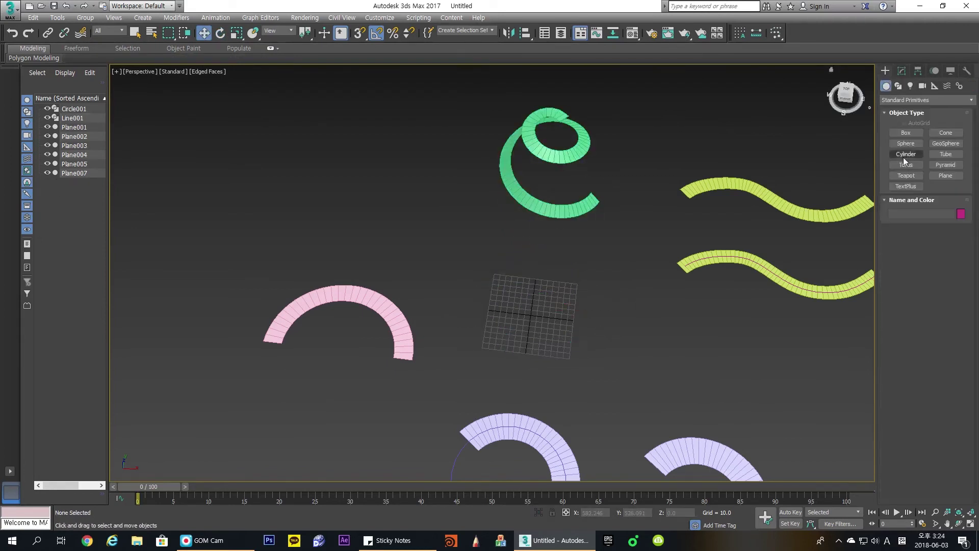
click(907, 143)
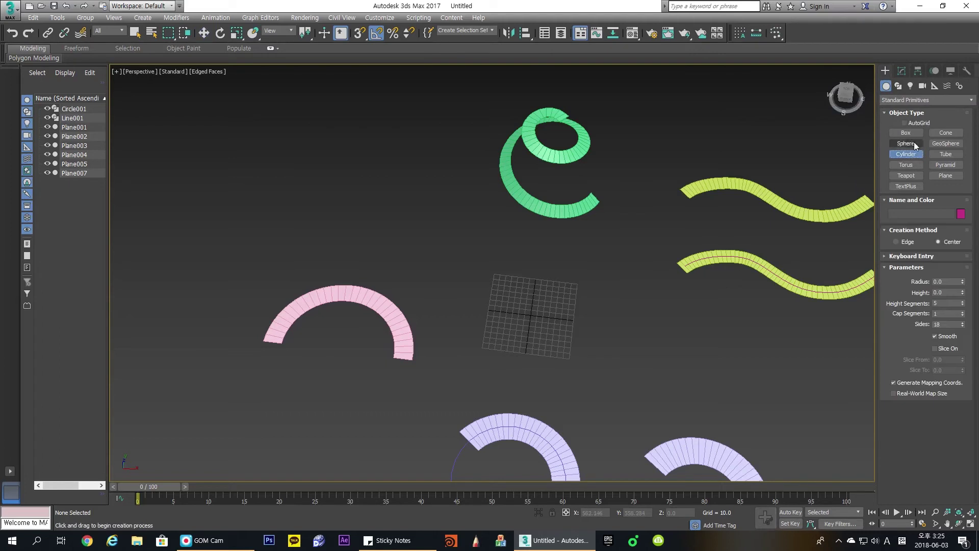
alt+middle_drag(645, 221, 446, 239)
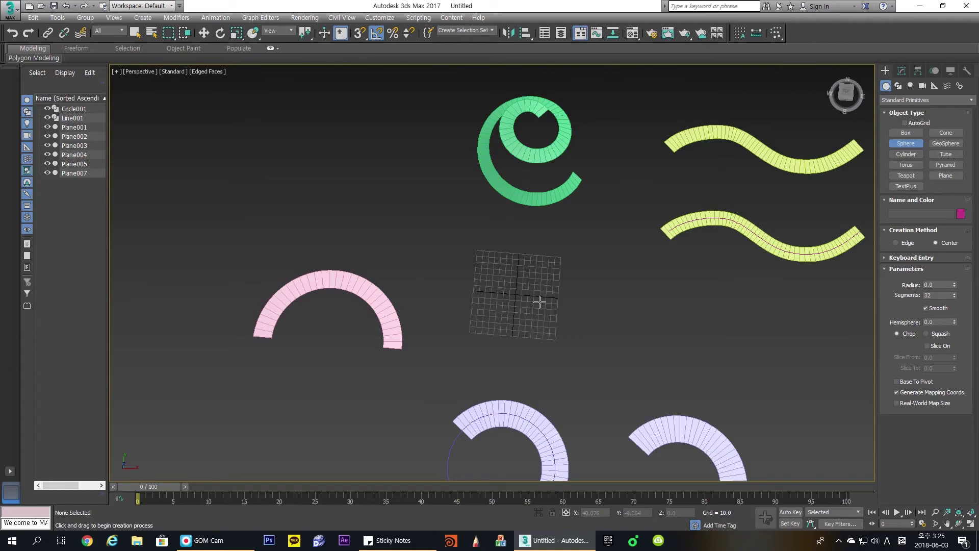
drag(517, 296, 552, 237)
key(w)
alt+middle_drag(589, 329, 589, 475)
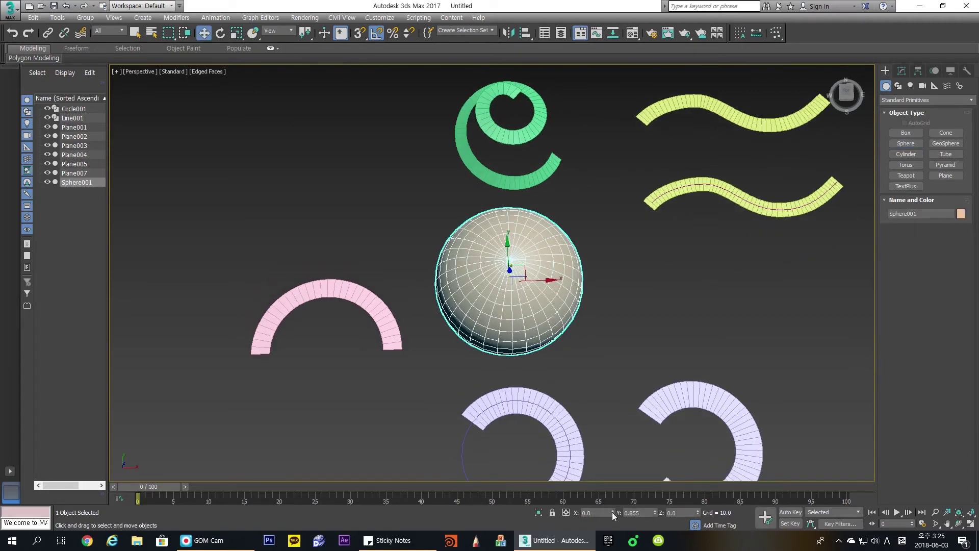
right_click(655, 513)
- Convert the sphere to an Editable Poly
scroll(564, 304, up, 3)
right_click(544, 228)
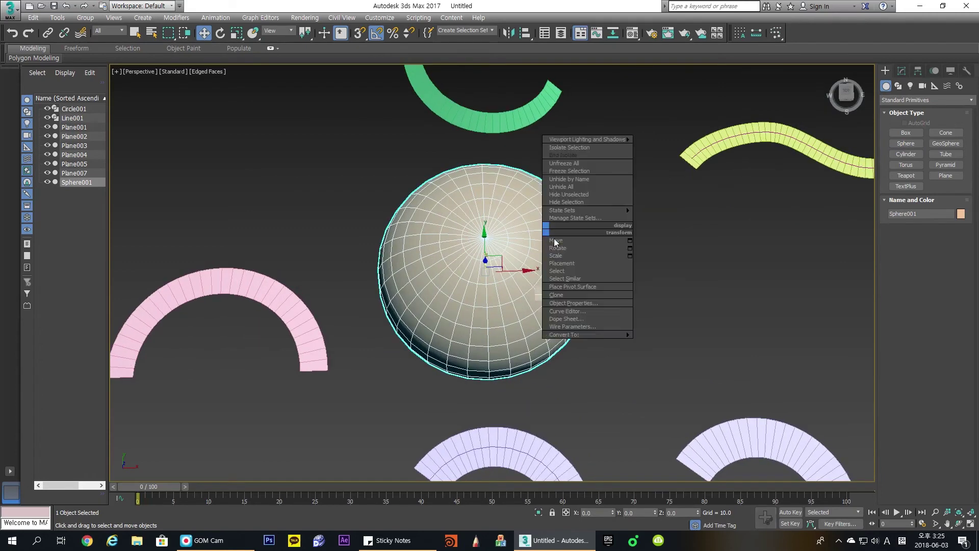
click(665, 342)
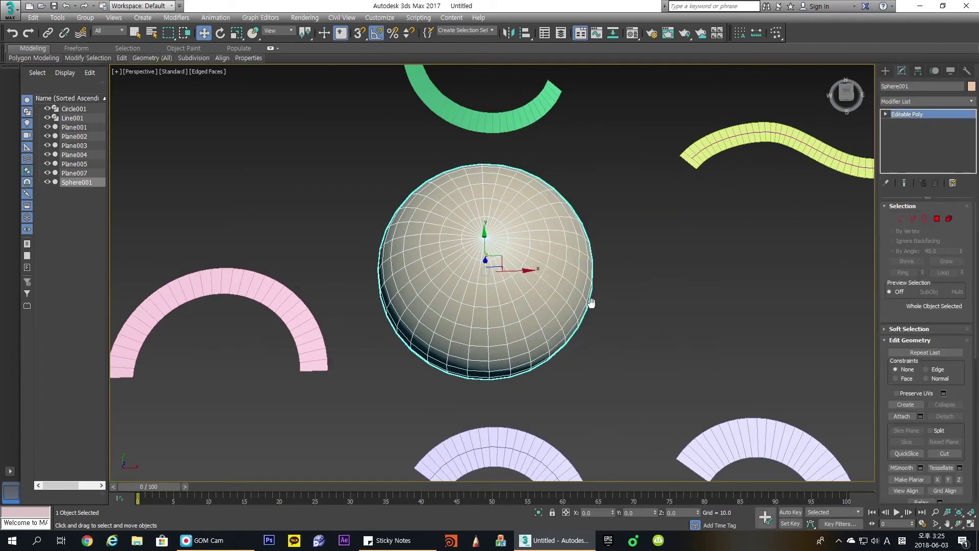
- Delete the polygons of the sphere's lower half in the front view, leaving a dome
key(f)
key(z)
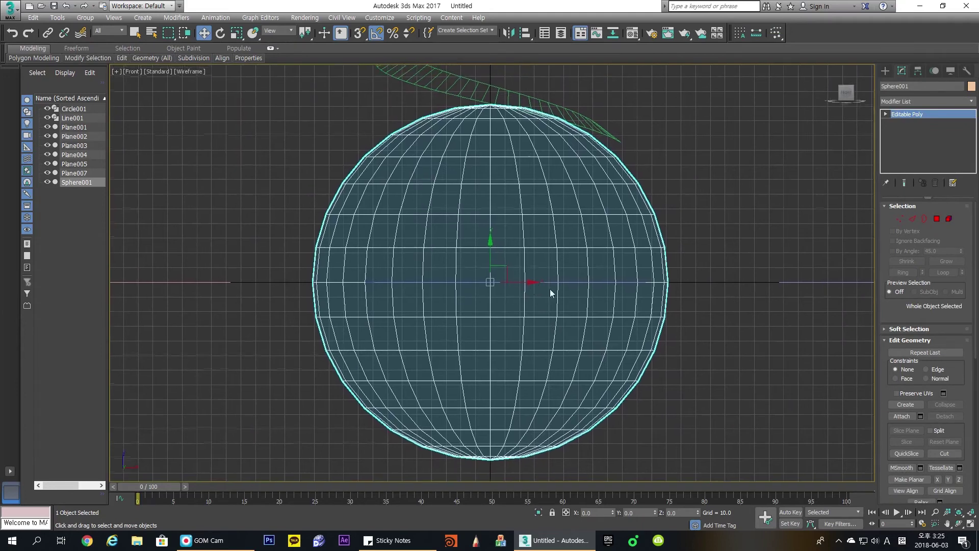
click(725, 339)
scroll(650, 303, down, 3)
drag(728, 345, 589, 287)
middle_drag(588, 306, 491, 286)
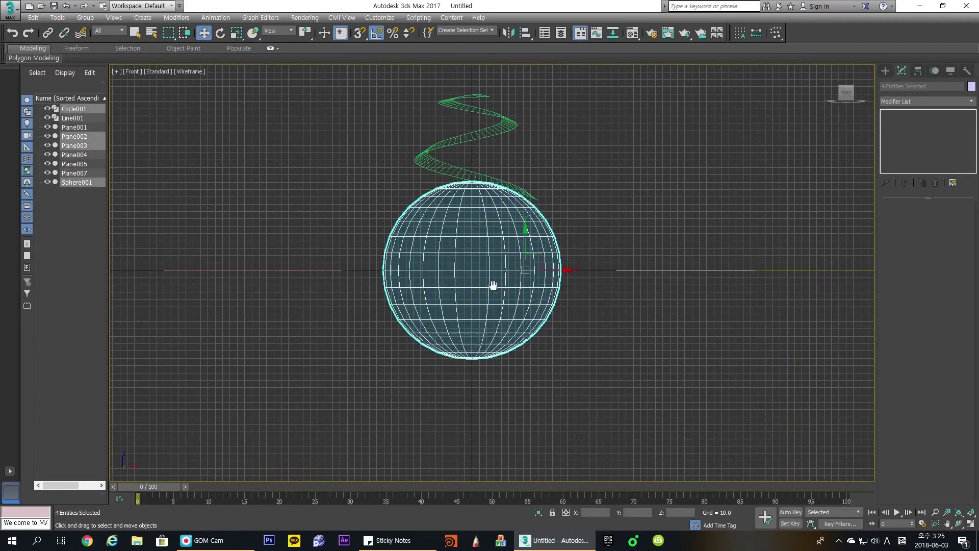
click(521, 293)
click(521, 293)
key(4)
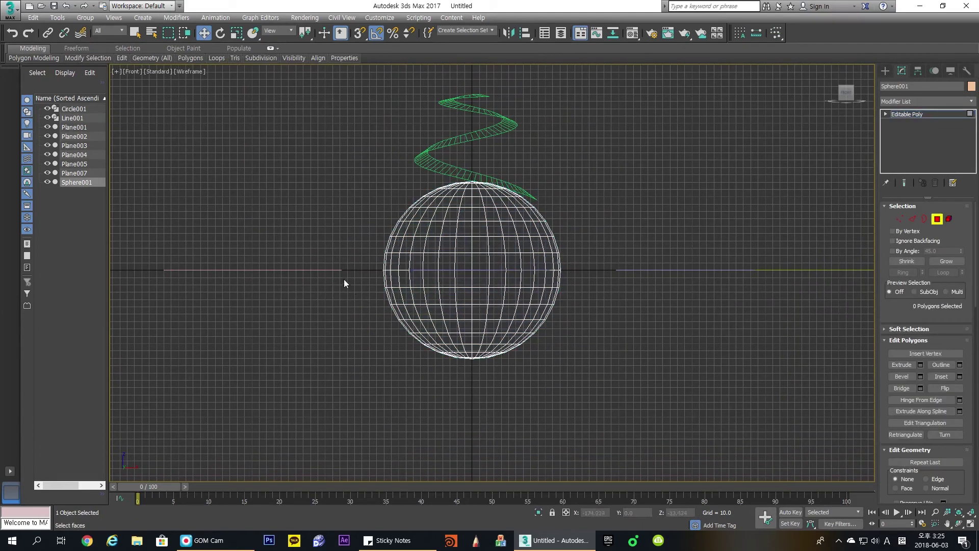
drag(343, 280, 677, 424)
key(Delete)
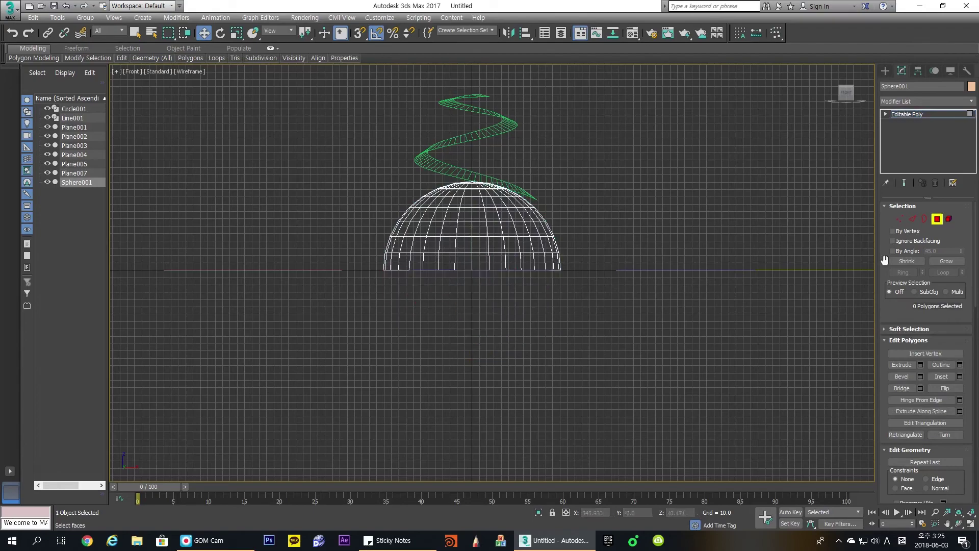
click(937, 223)
- Flatten all vertices of the dome with Make Planar along Z and set their Z position to 0
middle_drag(765, 267, 751, 292)
key(p)
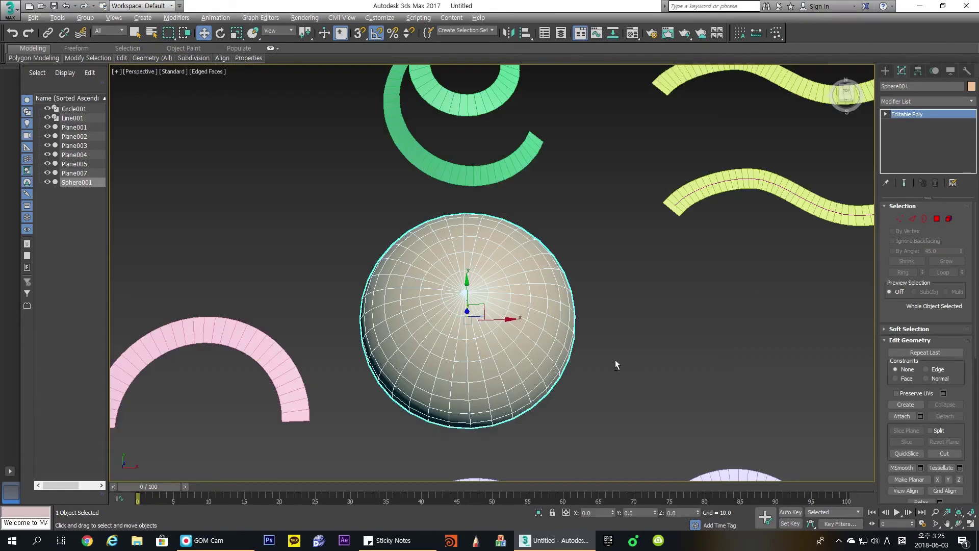
mouse_move(615, 359)
alt+middle_down()
mouse_move(592, 239)
mouse_move(596, 319)
mouse_move(624, 343)
mouse_move(629, 315)
mouse_move(617, 295)
mouse_move(612, 324)
alt+middle_up()
key(1)
key(ctrl+a)
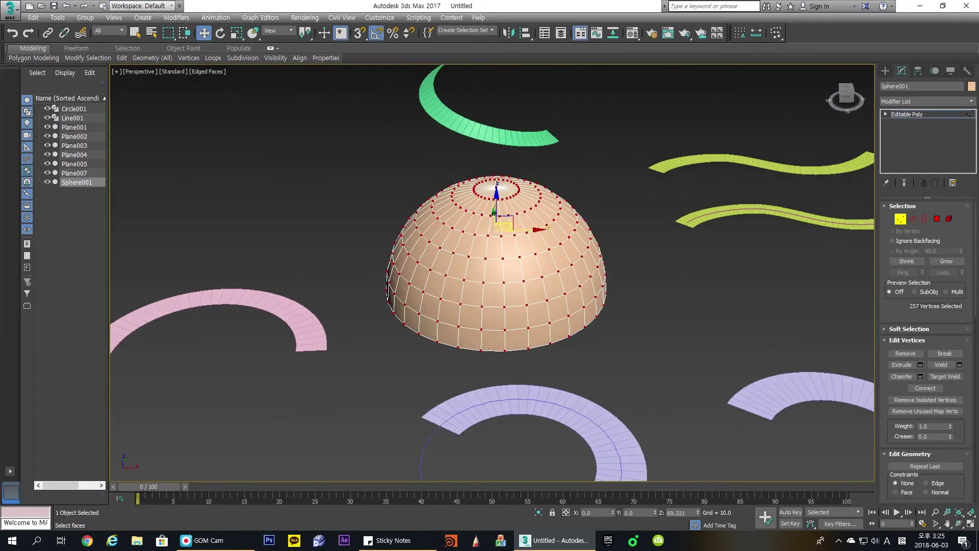
scroll(948, 265, down, 8)
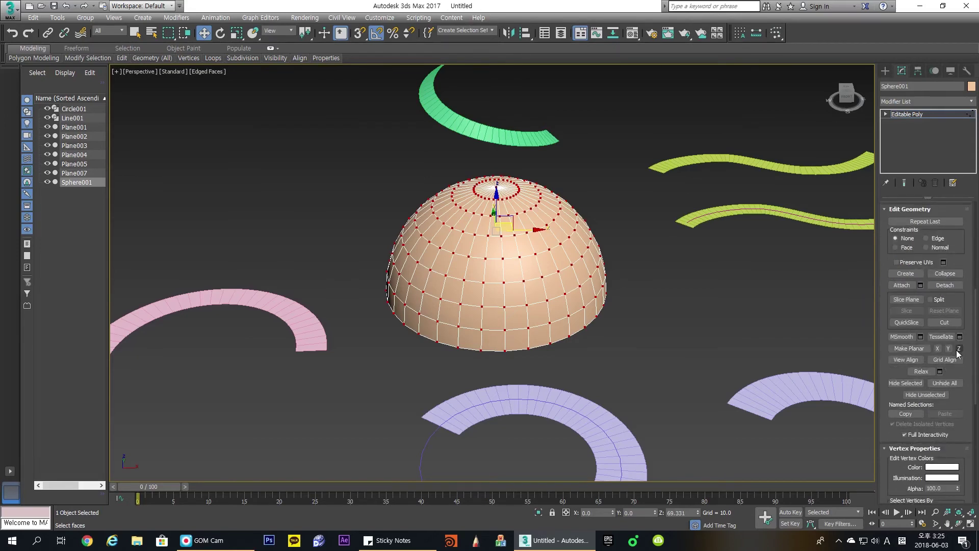
click(959, 349)
alt+middle_drag(619, 278, 630, 311)
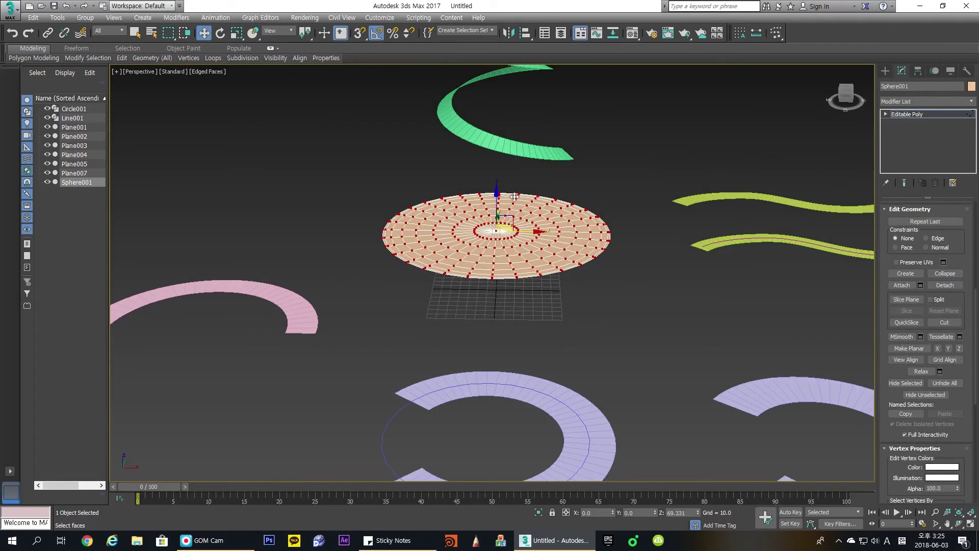
right_click(699, 513)
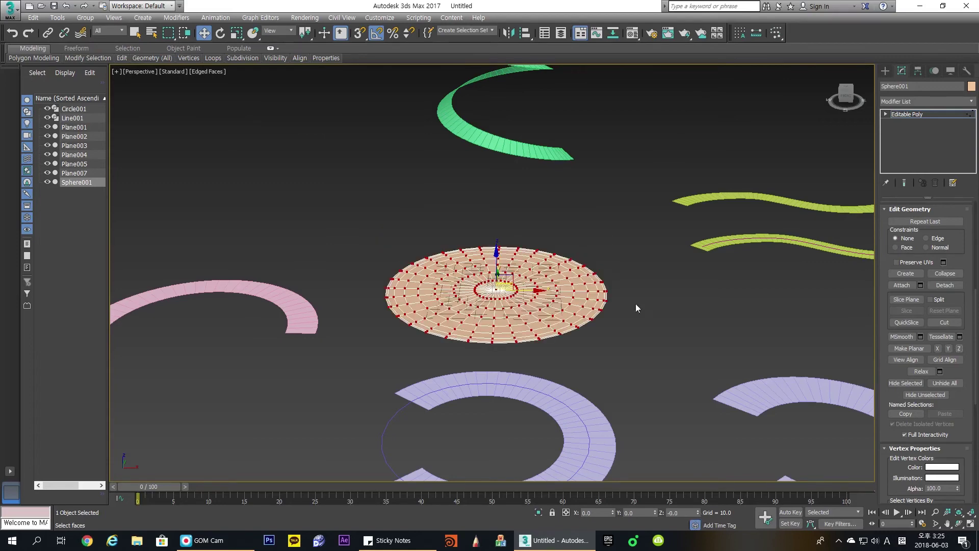
middle_drag(635, 303, 683, 324)
key(1)
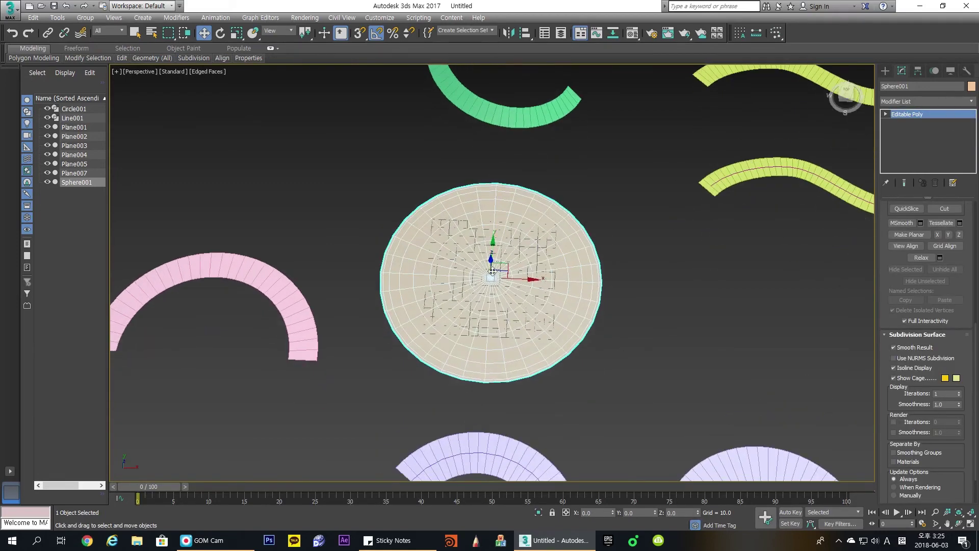
- Add an Unwrap UVW modifier to the flattened disc and open its UV editor
click(927, 102)
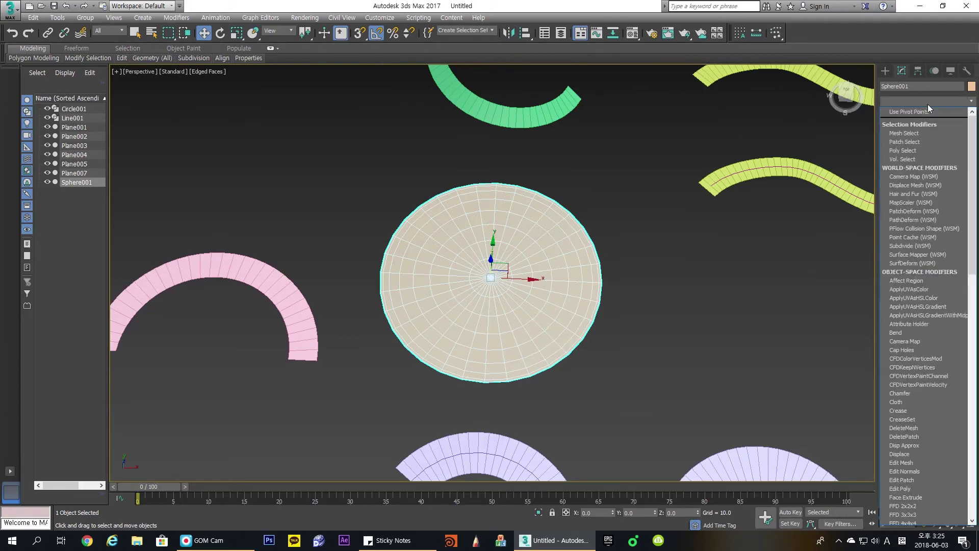
key(u)
key(Return)
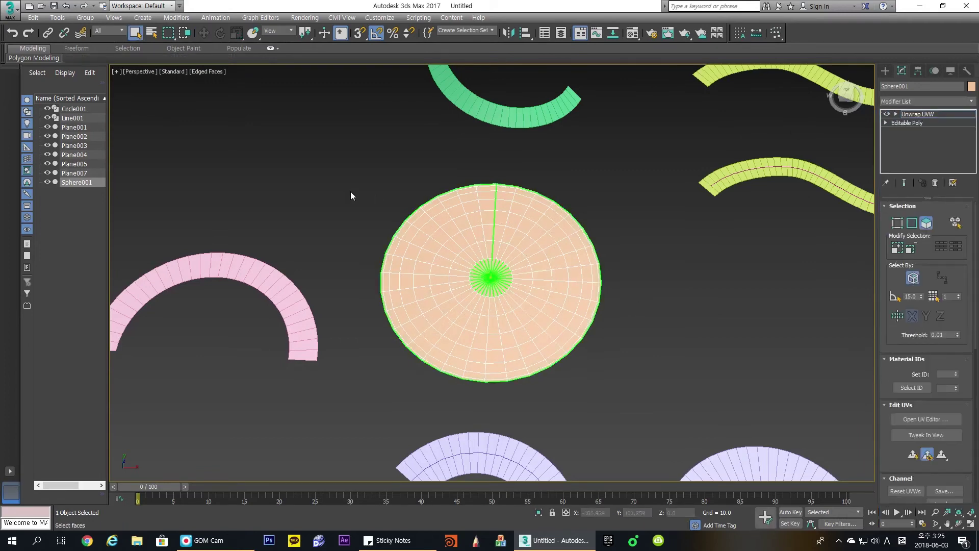
click(926, 419)
- Examine how the UV columns correspond to the disc's radial segments by selecting faces across the layout
drag(60, 122, 117, 266)
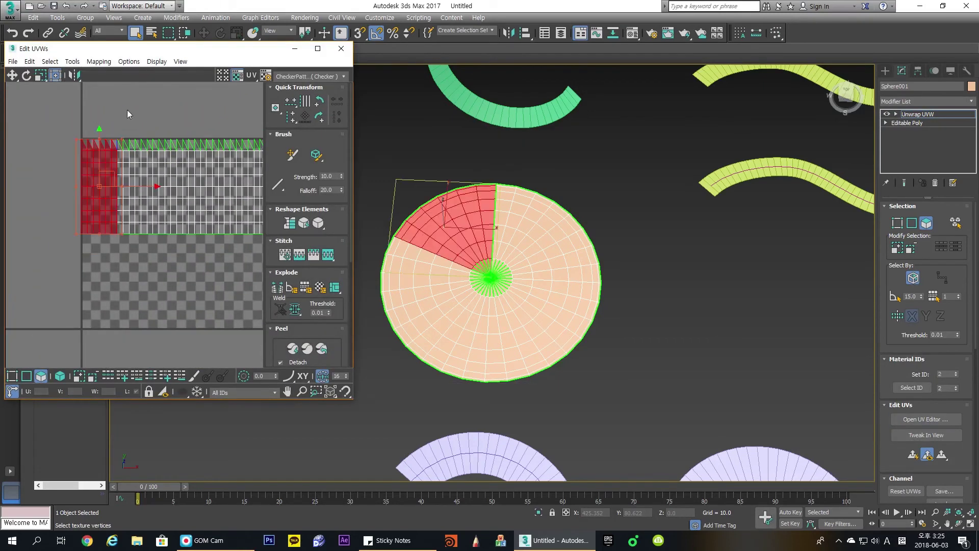
drag(127, 109, 139, 255)
drag(164, 133, 173, 250)
drag(181, 120, 201, 248)
middle_drag(194, 176, 133, 199)
drag(143, 148, 177, 254)
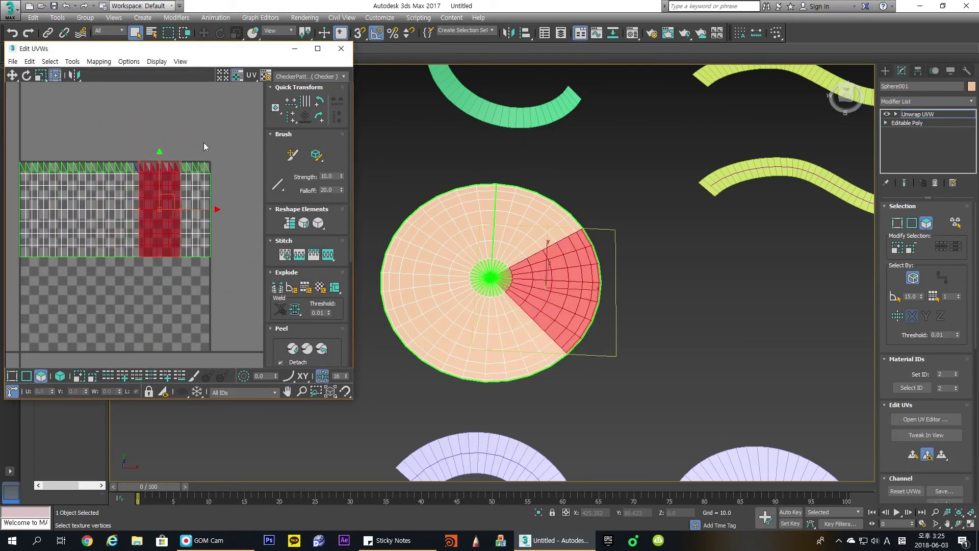
drag(205, 143, 224, 235)
middle_drag(146, 131, 151, 138)
scroll(151, 139, down, 1)
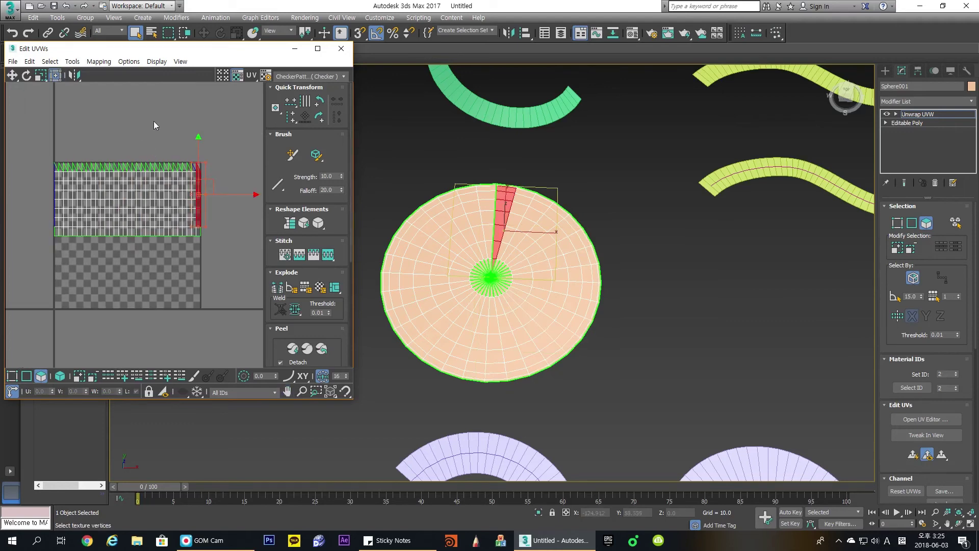
drag(66, 121, 210, 271)
double_click(115, 229)
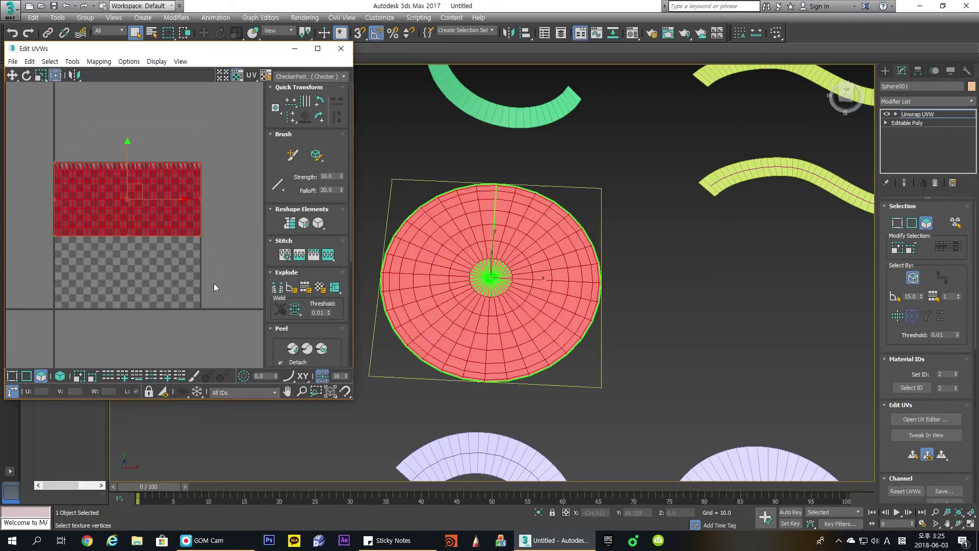
click(53, 255)
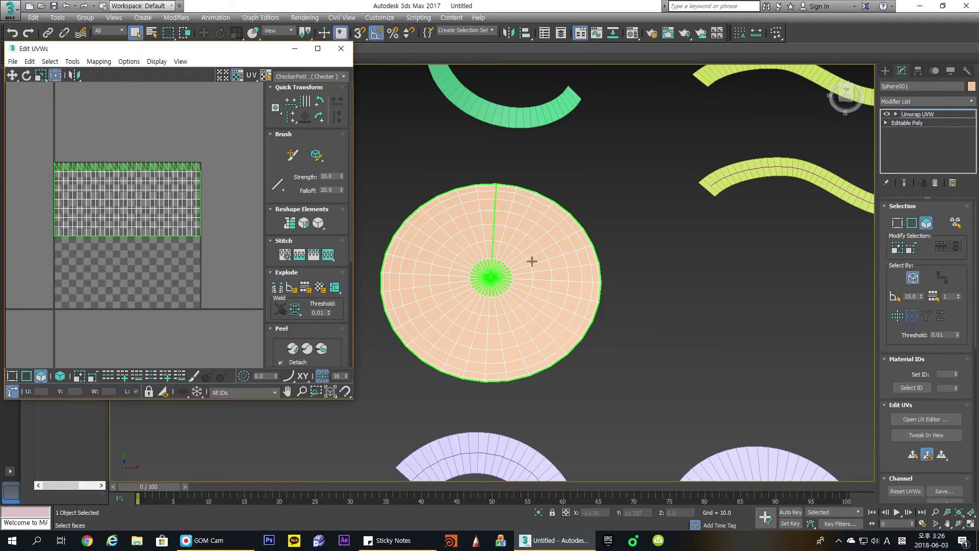
- Stretch the disc's whole UV layout vertically and move it down so that it fills the UV tile
middle_drag(127, 254, 135, 250)
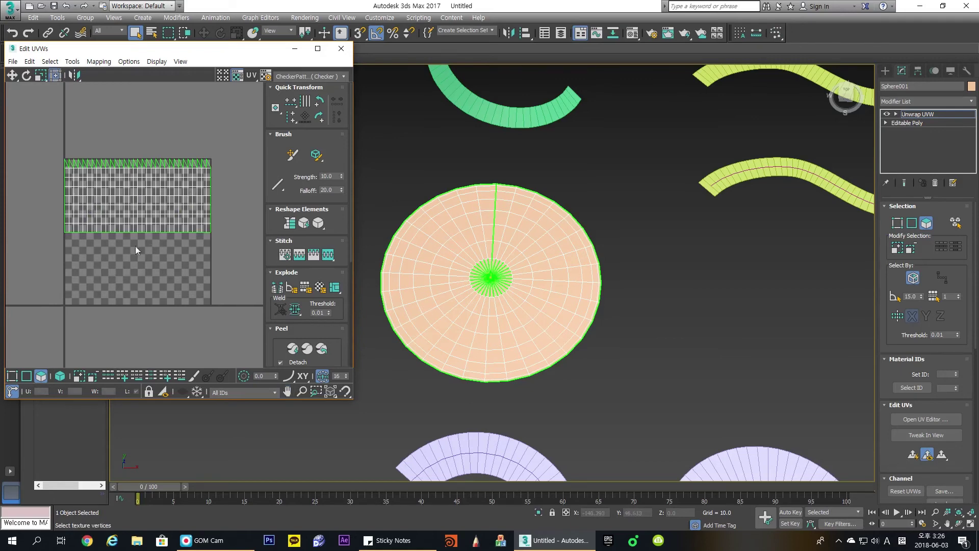
click(119, 200)
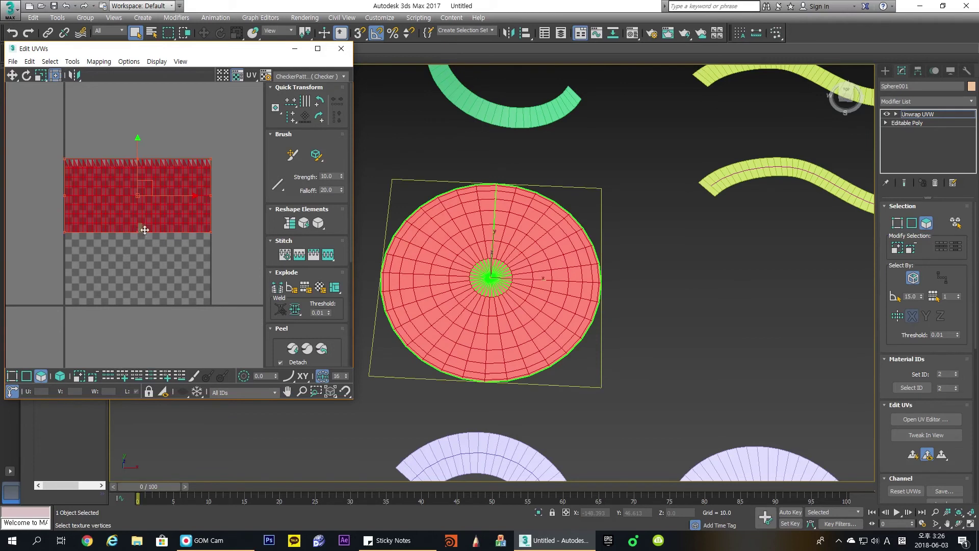
right_click(144, 230)
click(206, 248)
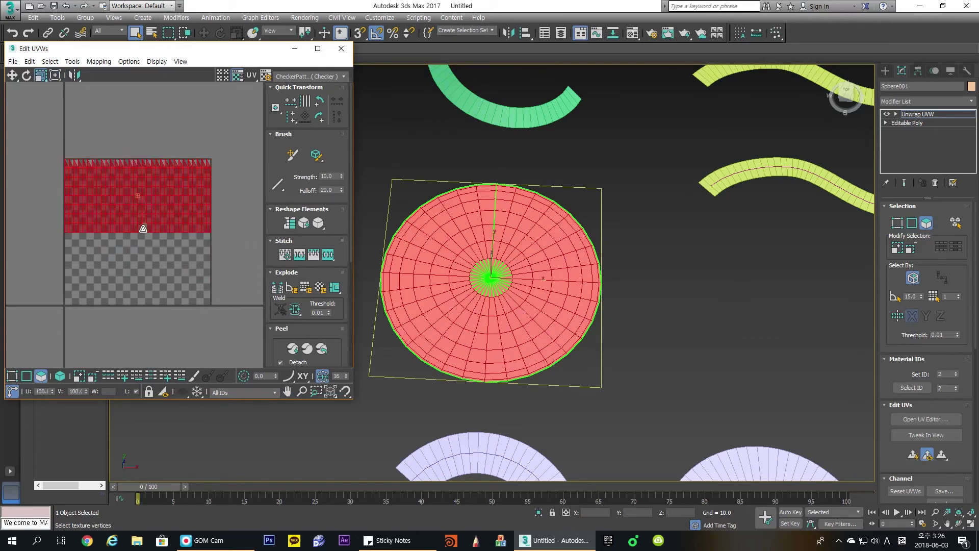
drag(144, 222, 165, 245)
right_click(147, 185)
click(153, 192)
right_click(153, 233)
click(175, 262)
right_click(165, 237)
click(169, 243)
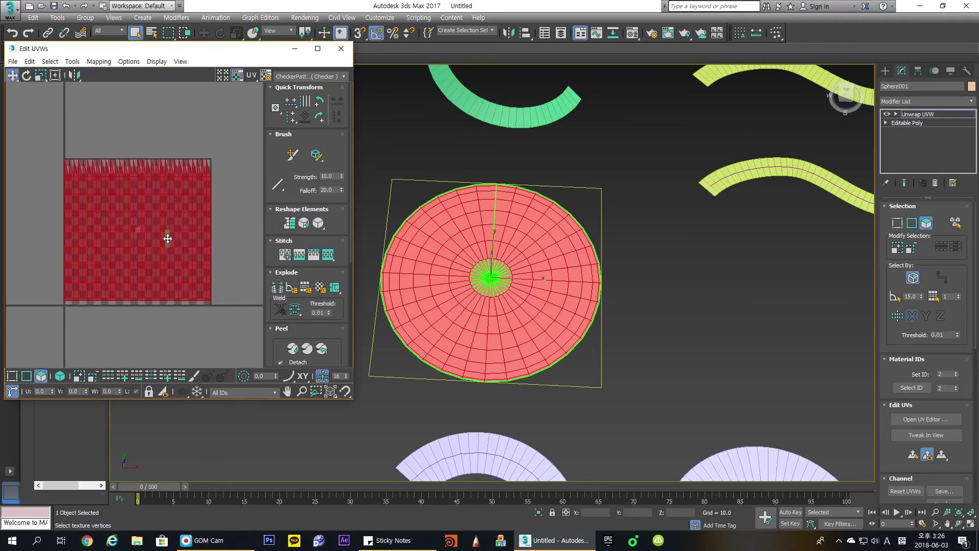
- Convert the unwrapped disc to an Editable Poly
drag(170, 234, 170, 236)
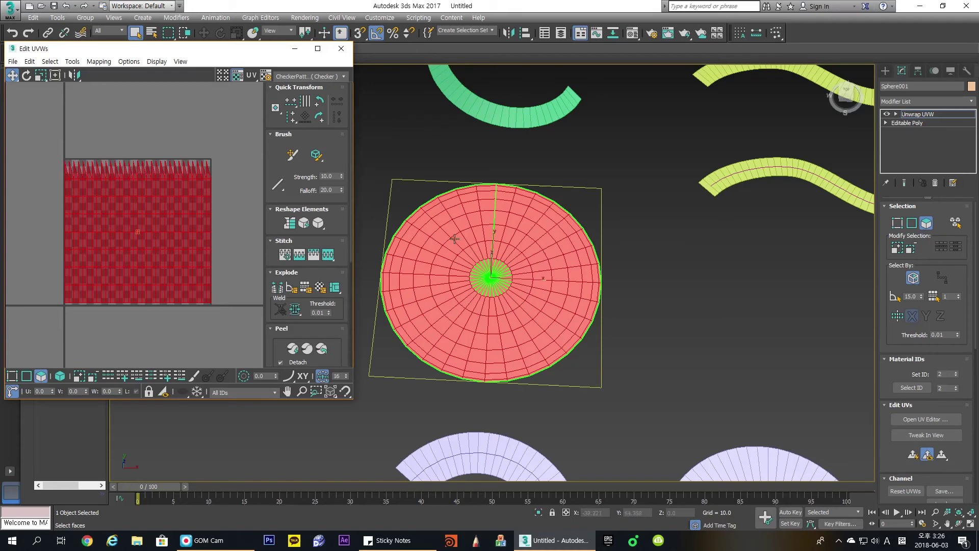
right_click(578, 148)
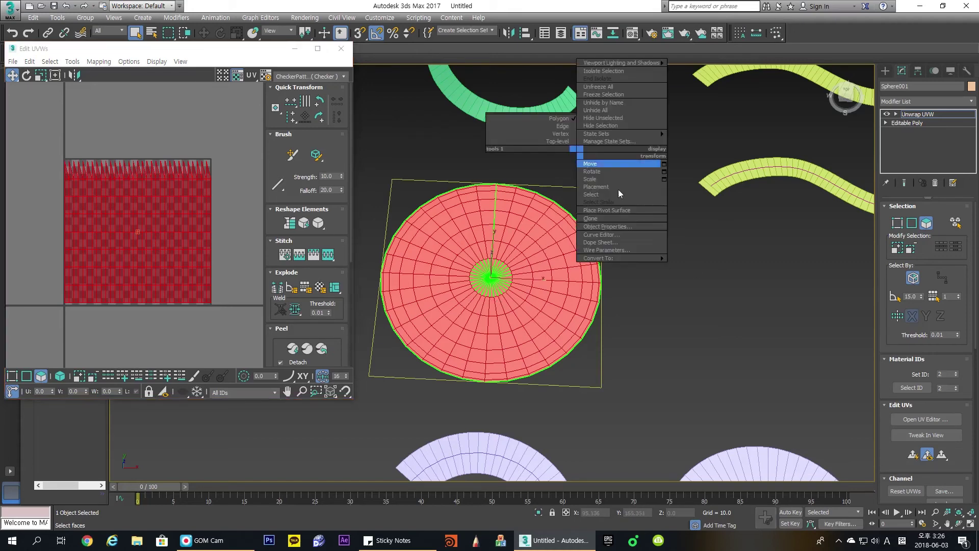
mouse_move(592, 258)
click(699, 265)
- Clone the disc along X as a single independent copy placed beside the original
key(w)
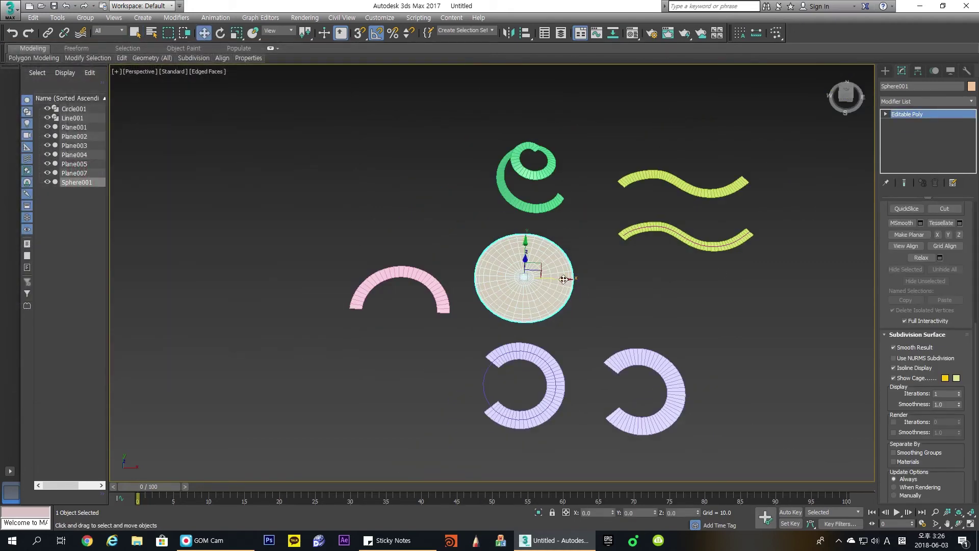
mouse_move(552, 280)
shift+mouse_down()
mouse_move(676, 281)
mouse_move(662, 285)
shift+mouse_up()
click(546, 314)
shift+drag(561, 279, 666, 289)
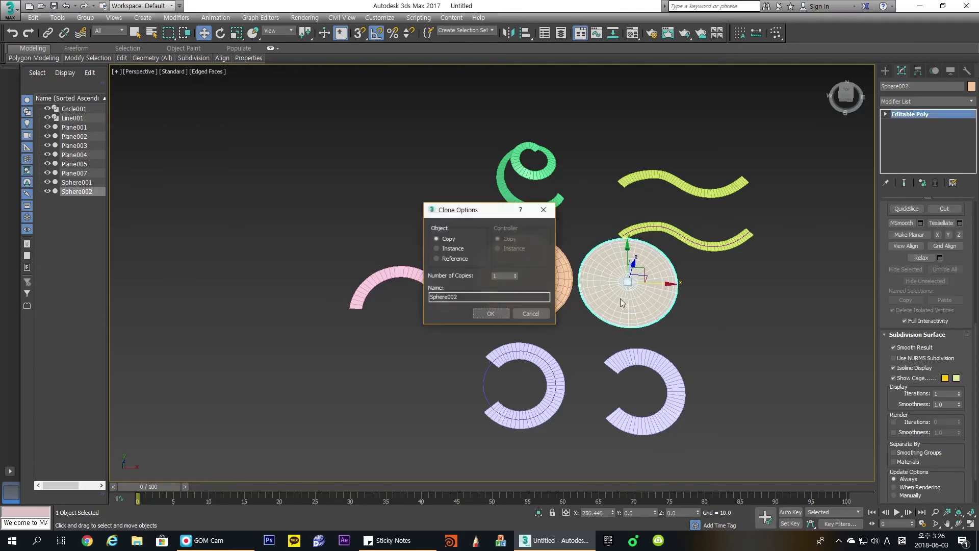
click(492, 314)
click(540, 286)
key(ctrl+c)
key(ctrl+v)
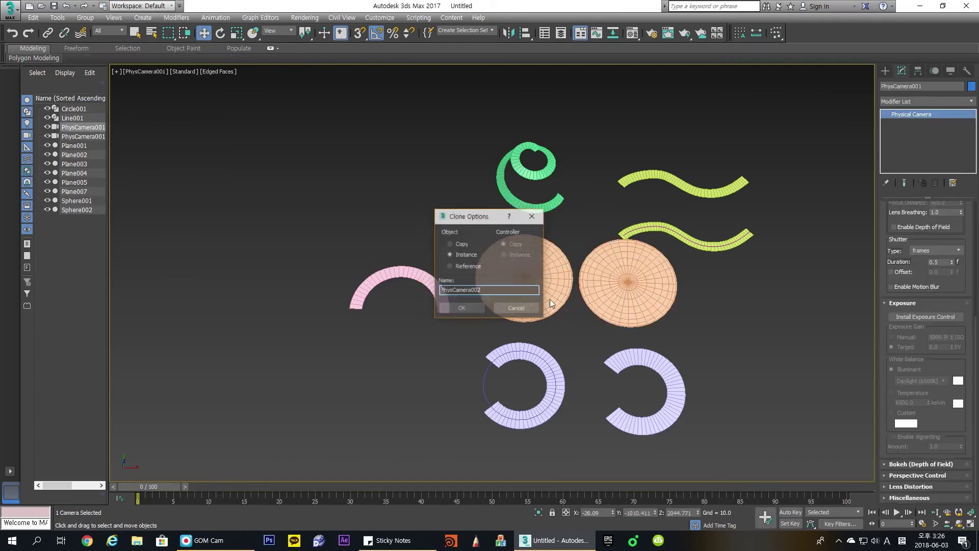
click(527, 304)
- Add a UVW Map modifier to the original disc
click(563, 260)
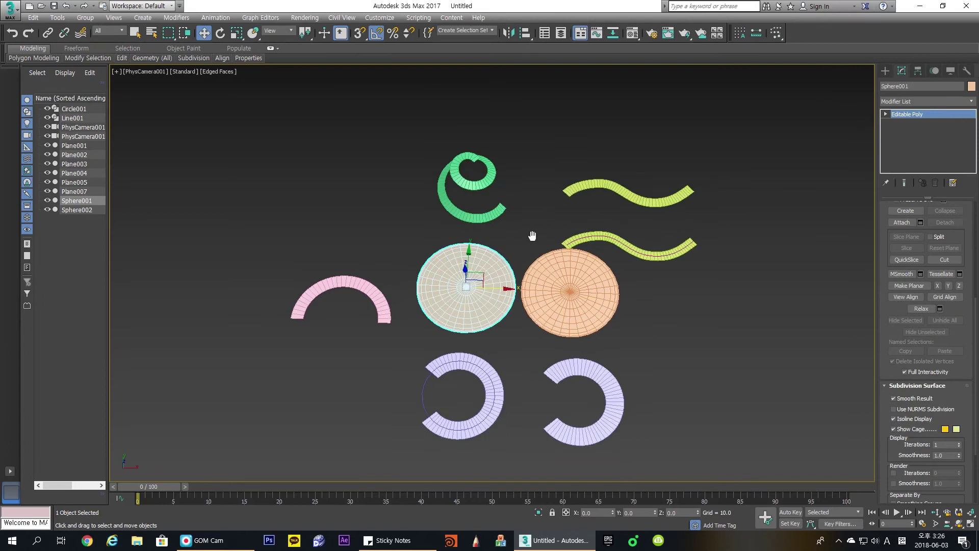
click(932, 103)
key(u)
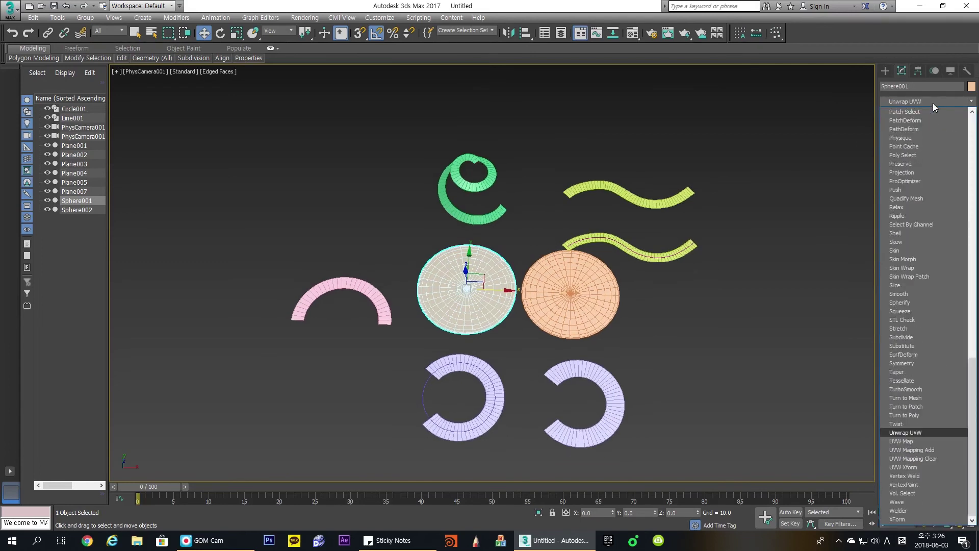
key(v)
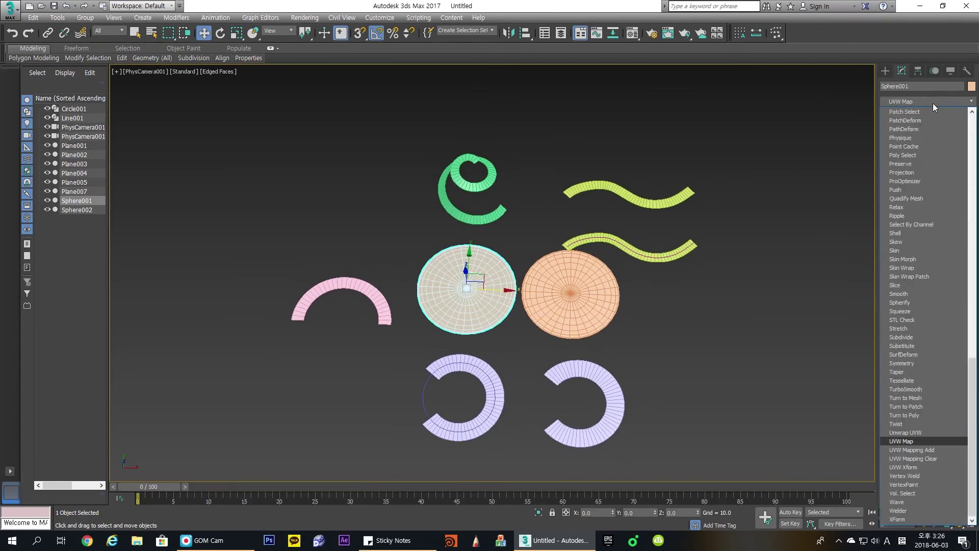
key(Return)
middle_drag(534, 258, 542, 247)
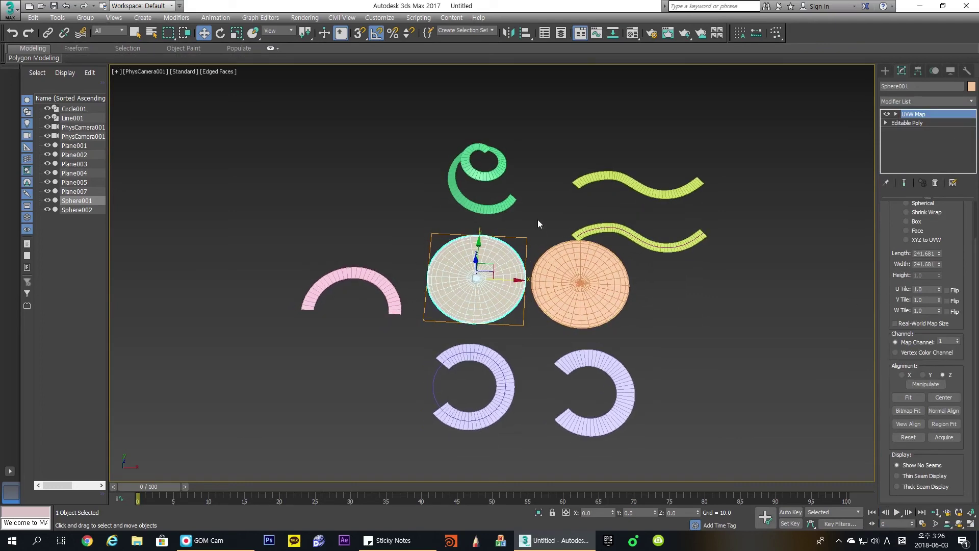
- Add an Unwrap UVW modifier above the disc's UVW Map and open its UV editor
click(946, 100)
scroll(946, 100, down, 5)
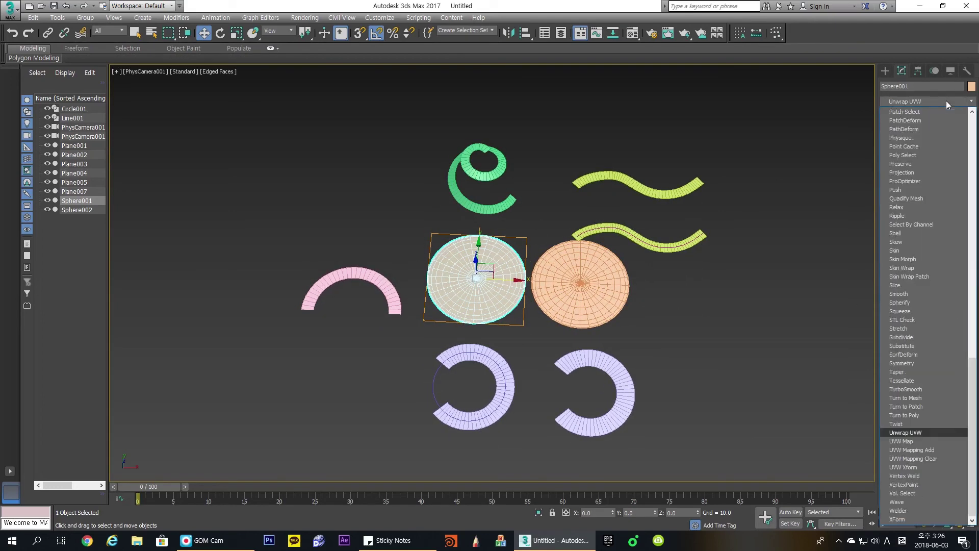
click(947, 100)
click(935, 419)
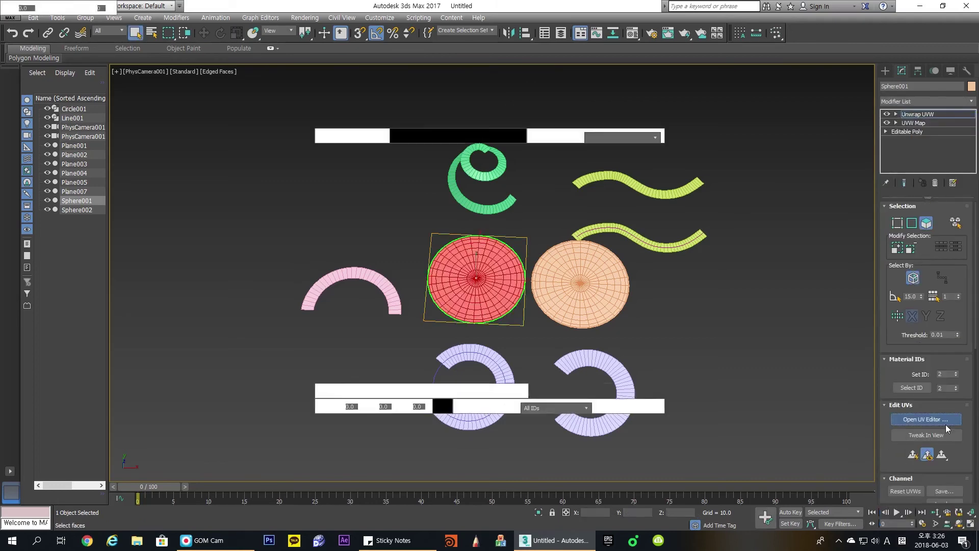
- Examine the disc's planar UV layout against its geometry from several viewing angles
middle_click(113, 184)
click(472, 240)
alt+middle_drag(517, 242, 530, 264)
scroll(531, 267, up, 4)
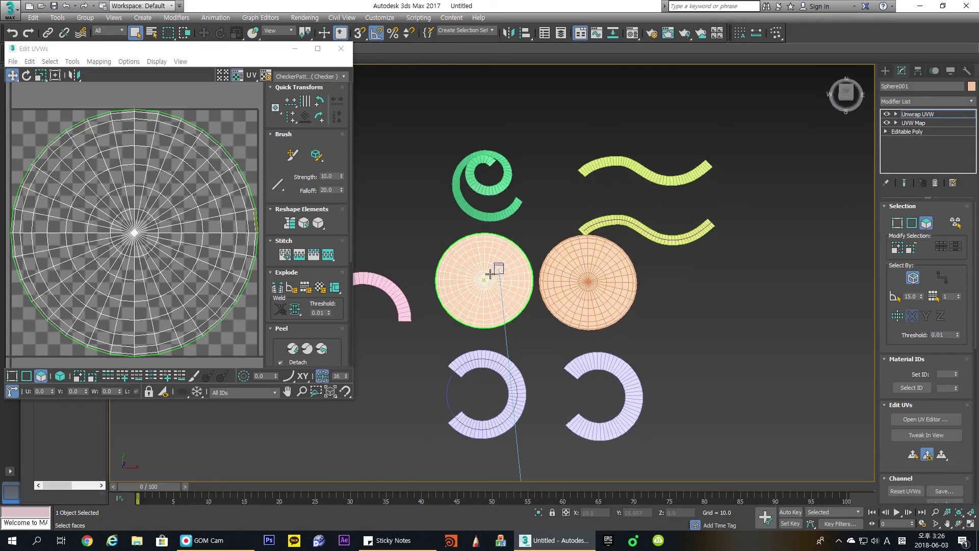
scroll(526, 351, down, 3)
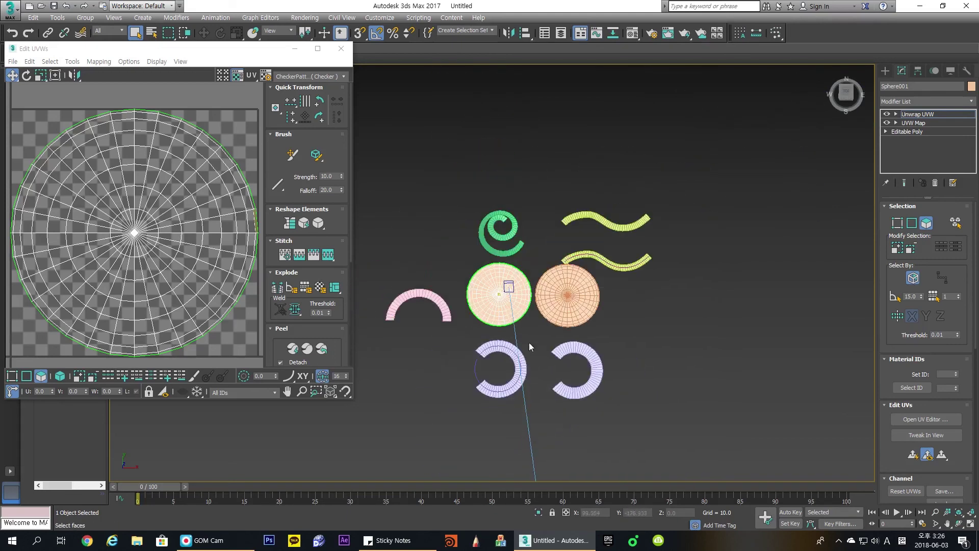
alt+middle_drag(528, 342, 622, 244)
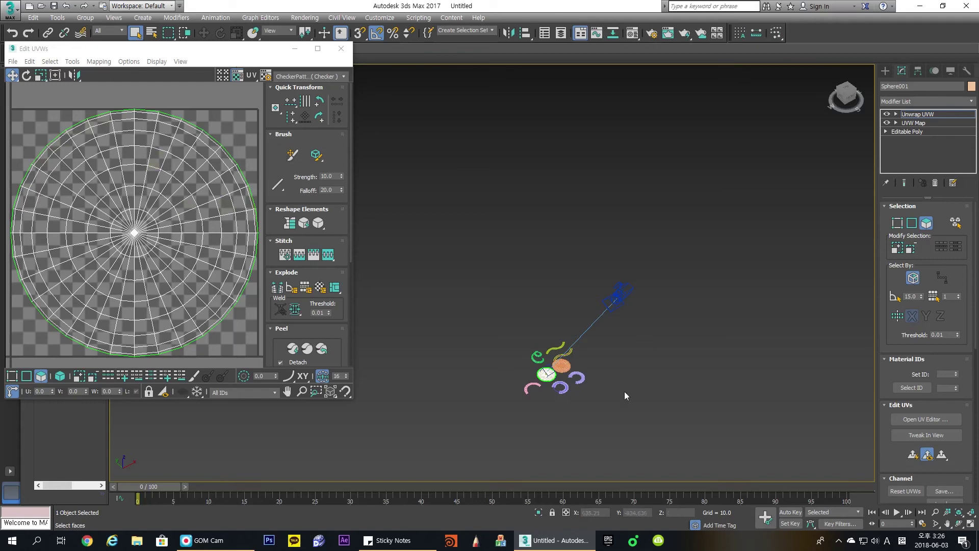
scroll(619, 362, up, 4)
alt+middle_drag(613, 337, 565, 328)
scroll(565, 331, up, 6)
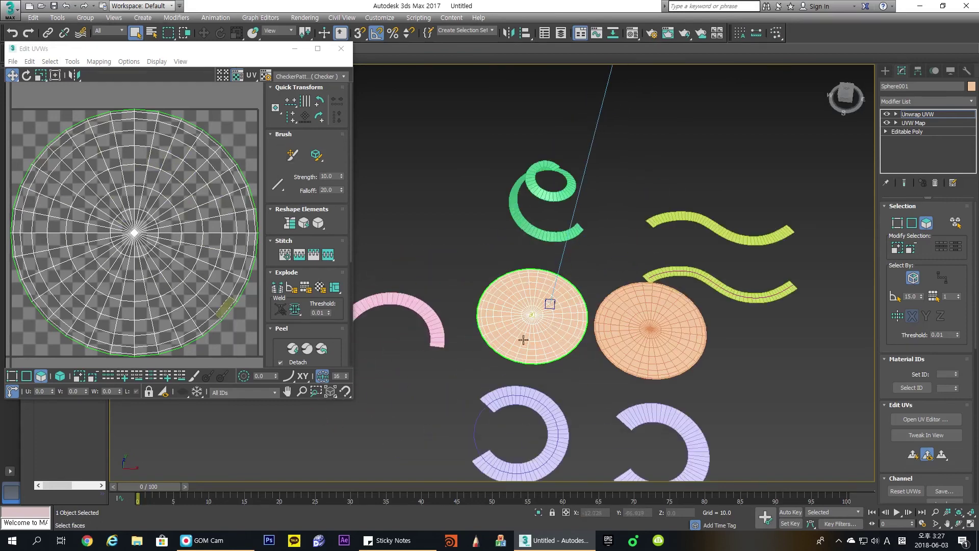
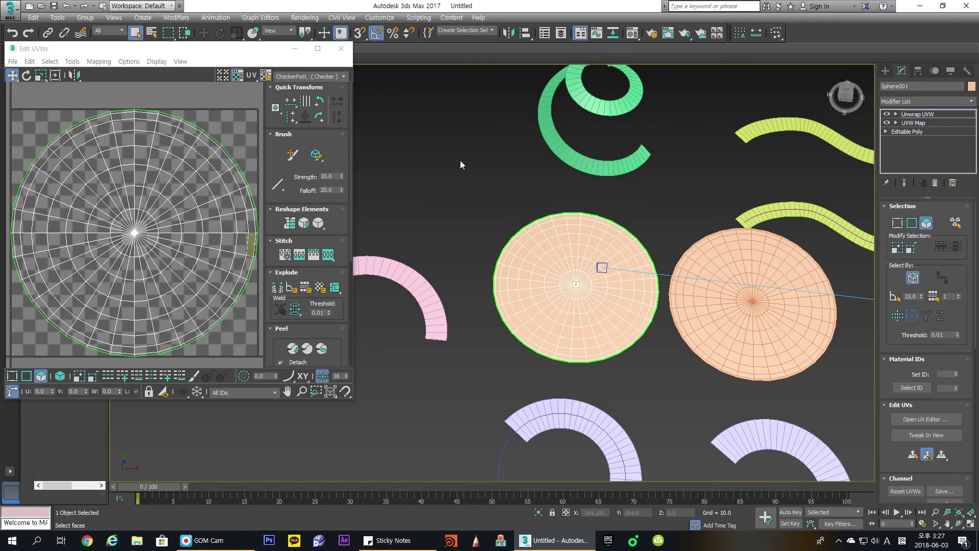
- Convert the planar-mapped original disc to an Editable Poly and clear the selection
right_click(443, 164)
mouse_move(482, 270)
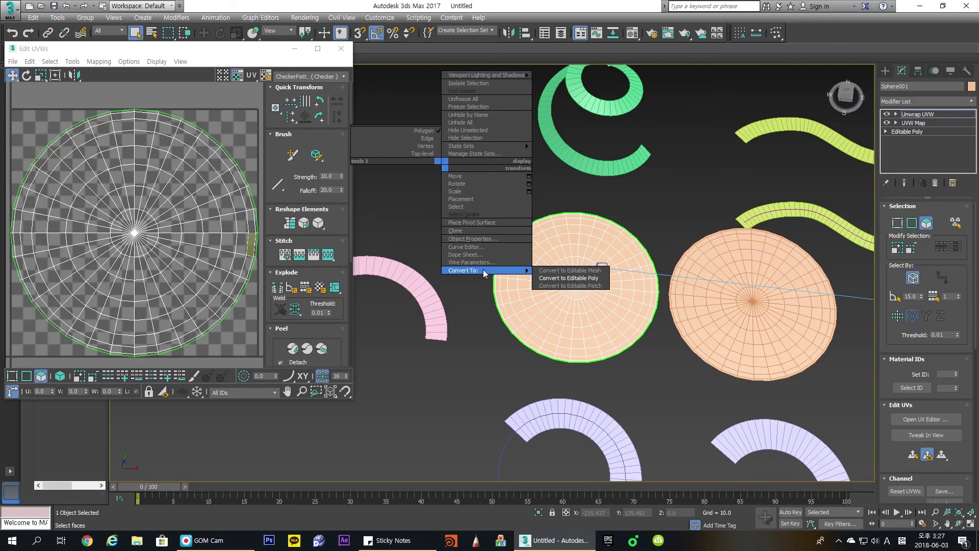
click(555, 280)
click(441, 228)
- Delete the physical camera from the scene
scroll(441, 227, down, 10)
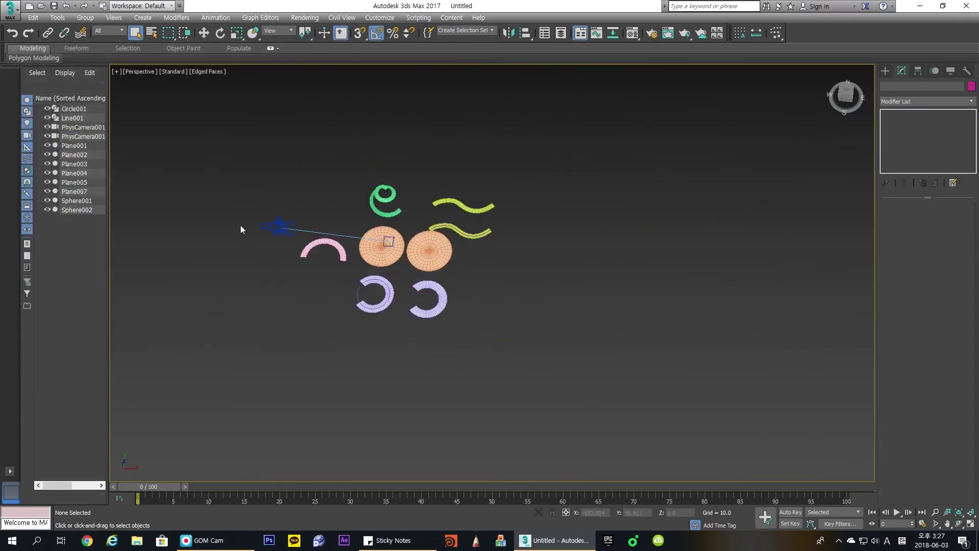
click(275, 228)
key(Delete)
scroll(450, 245, up, 3)
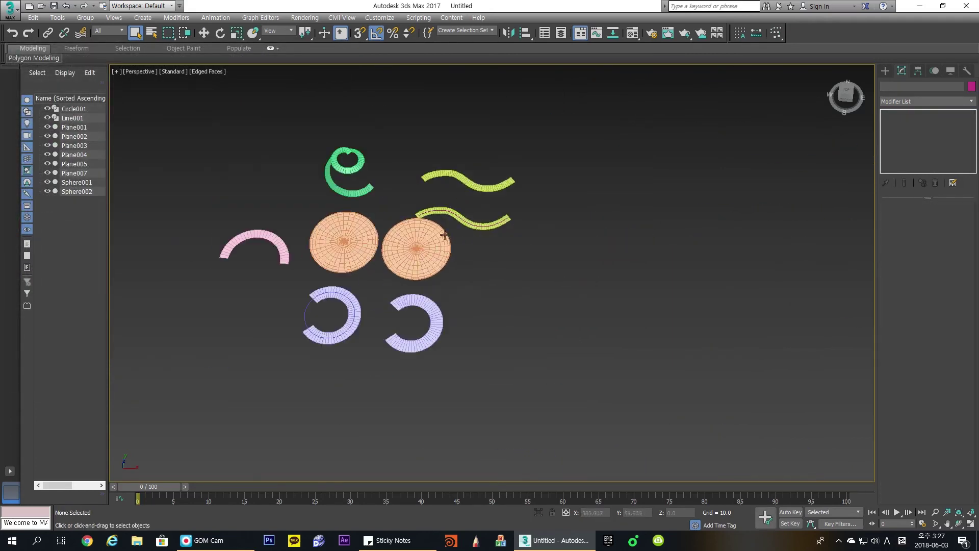
middle_drag(446, 240, 541, 264)
scroll(446, 258, up, 4)
middle_drag(446, 258, 483, 258)
alt+middle_drag(484, 259, 495, 267)
- Try to clone the original disc in place, removing the physical camera created by mistake
click(495, 267)
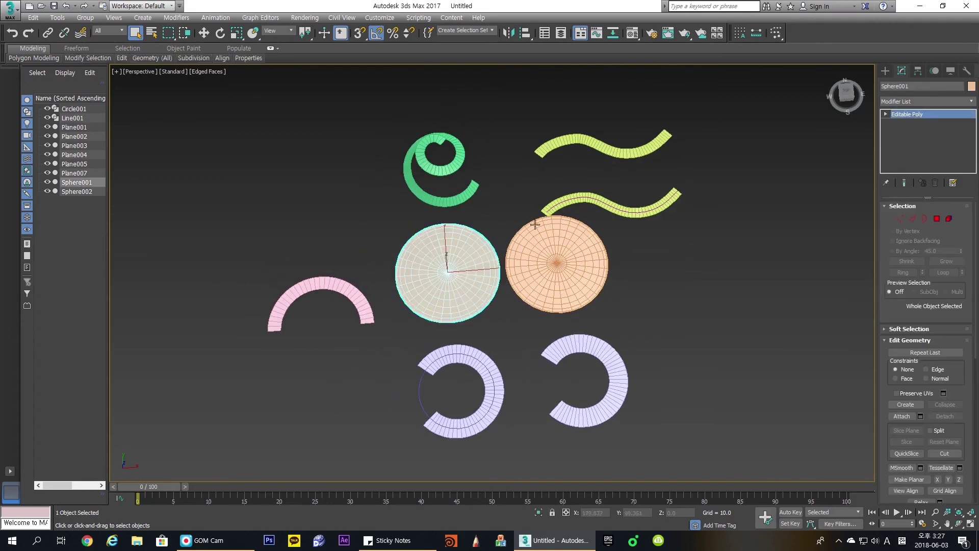
key(ctrl+c)
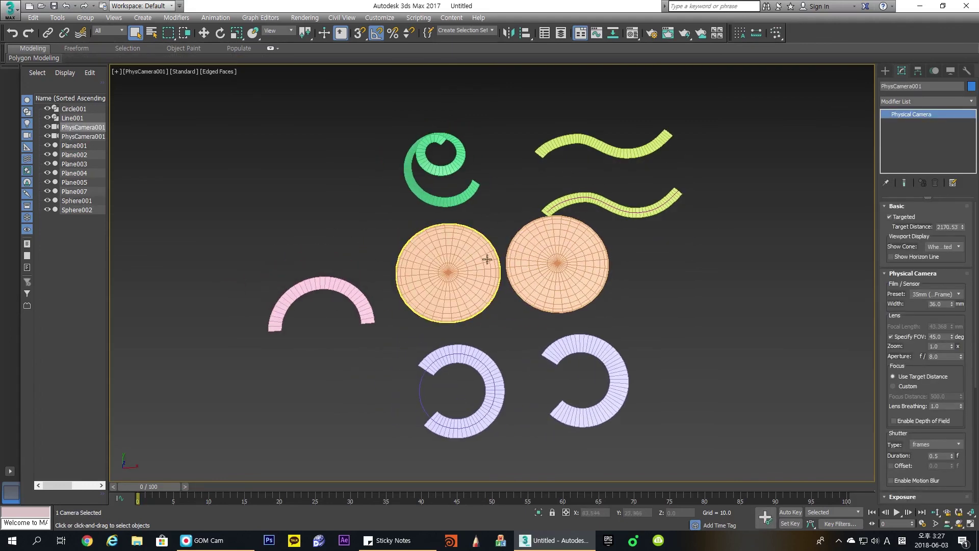
key(p)
scroll(504, 296, down, 4)
alt+middle_drag(493, 310, 518, 299)
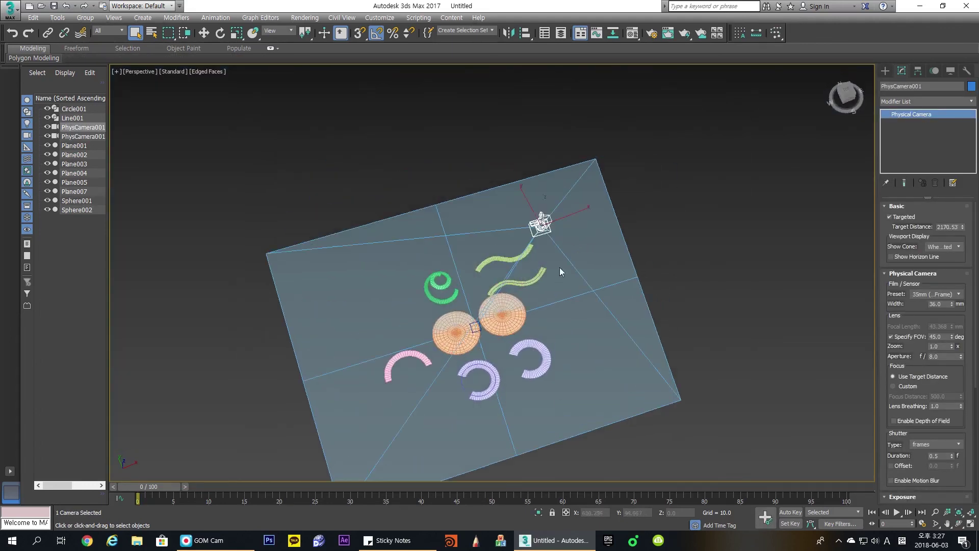
click(559, 268)
click(541, 225)
key(Delete)
scroll(504, 290, up, 3)
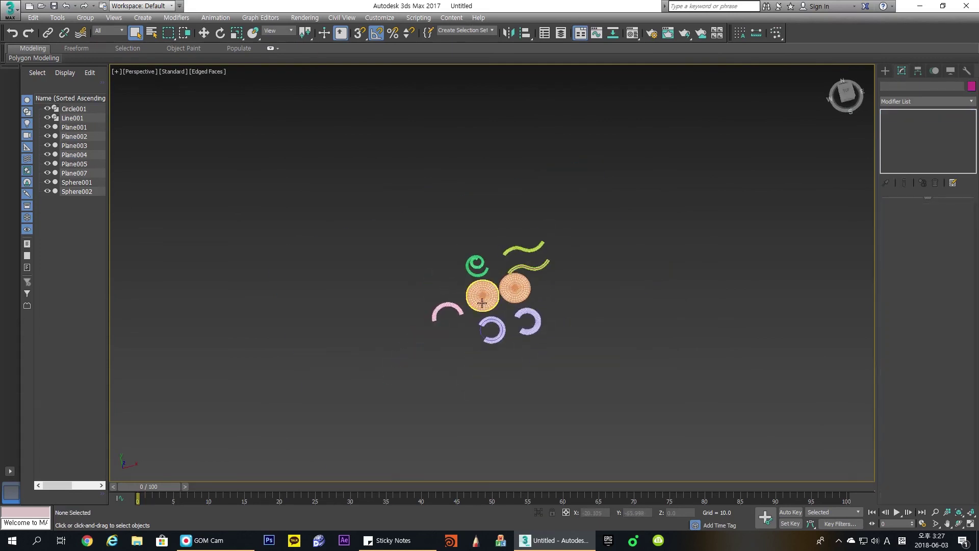
click(484, 300)
key(ctrl+v)
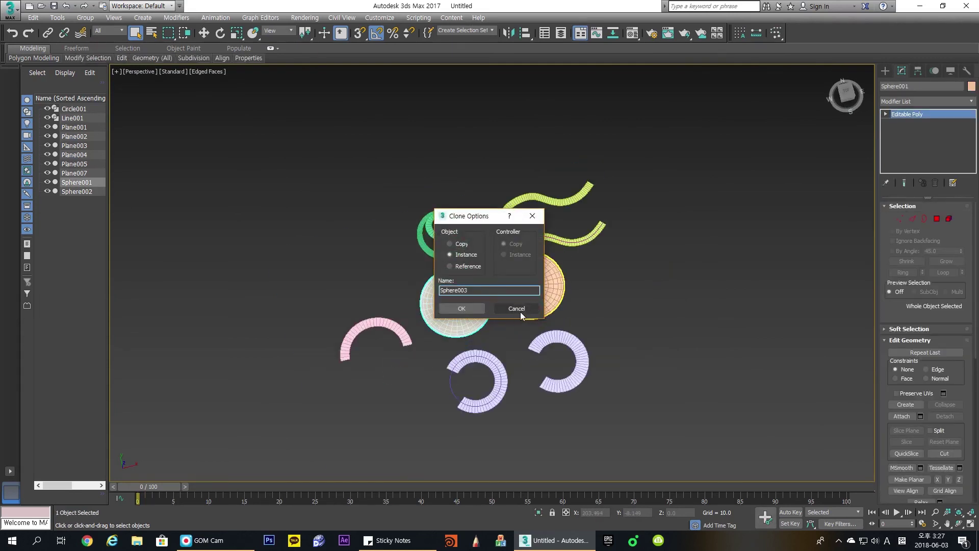
click(521, 311)
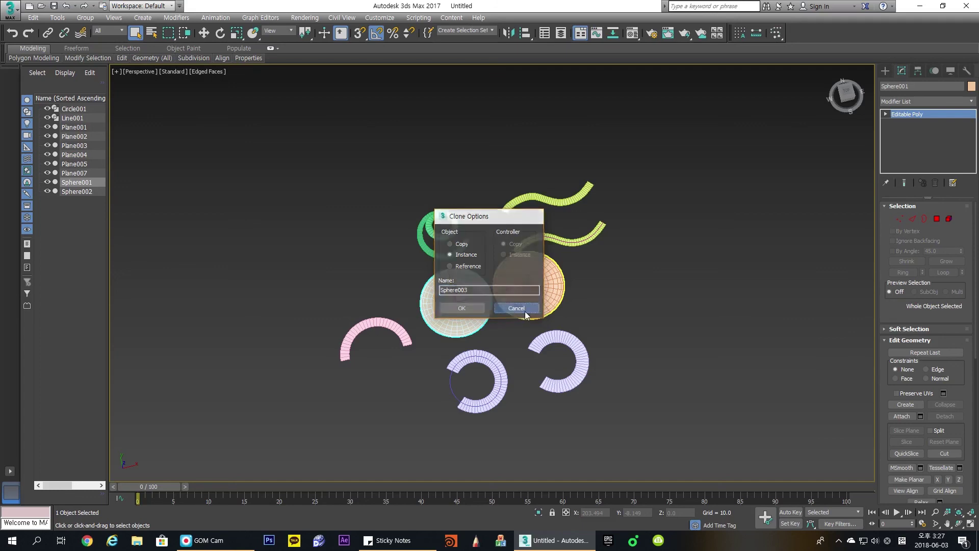
middle_drag(591, 322, 608, 309)
key(w)
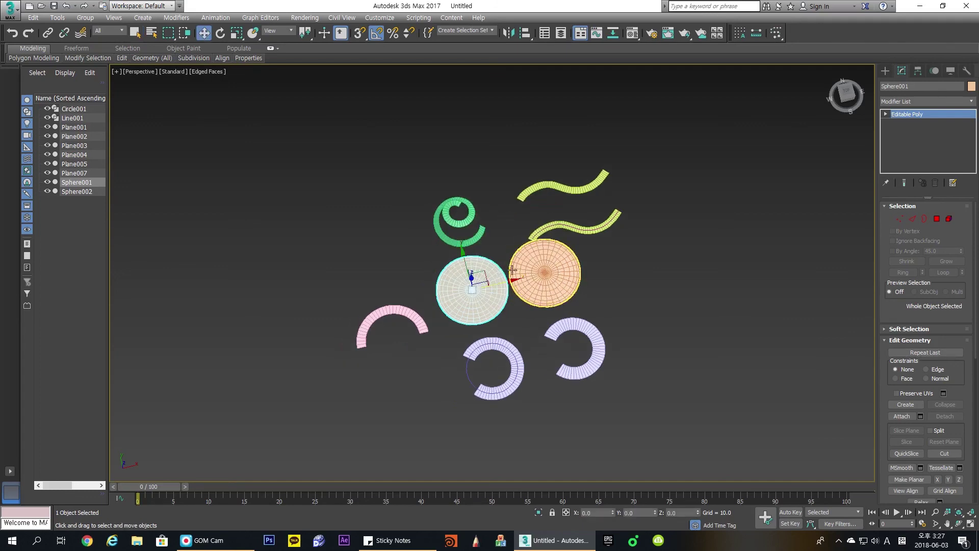
scroll(680, 270, up, 3)
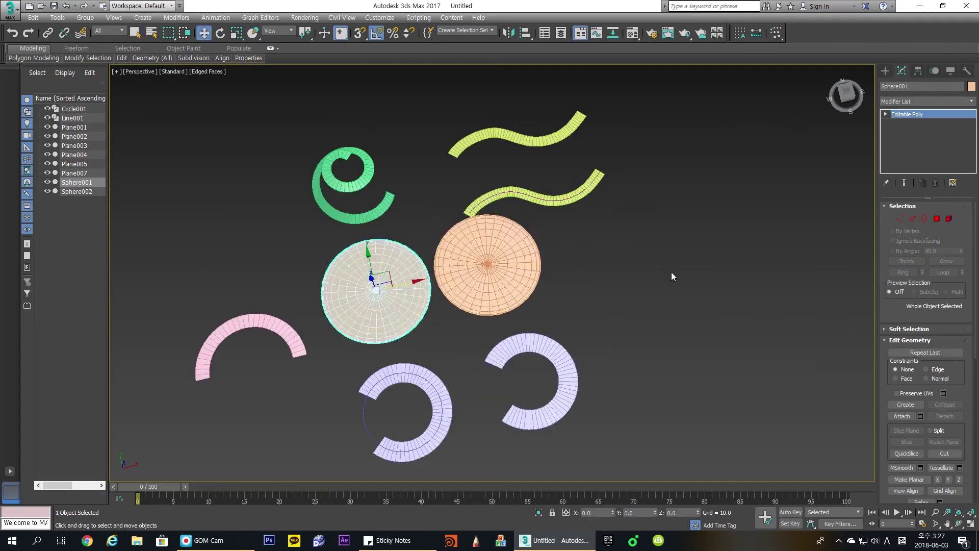
click(671, 271)
alt+middle_drag(669, 271, 635, 286)
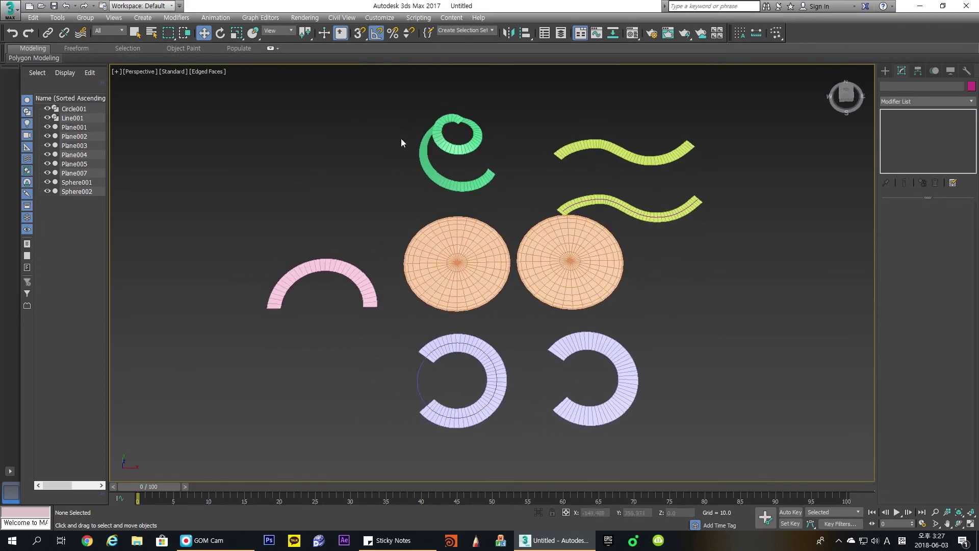
click(421, 148)
click(323, 265)
click(449, 276)
click(586, 319)
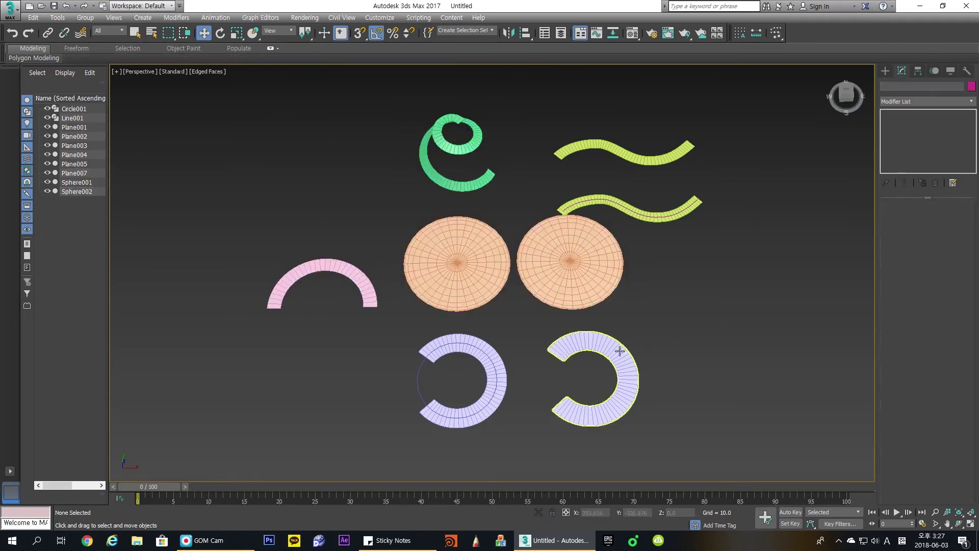
click(620, 350)
click(663, 331)
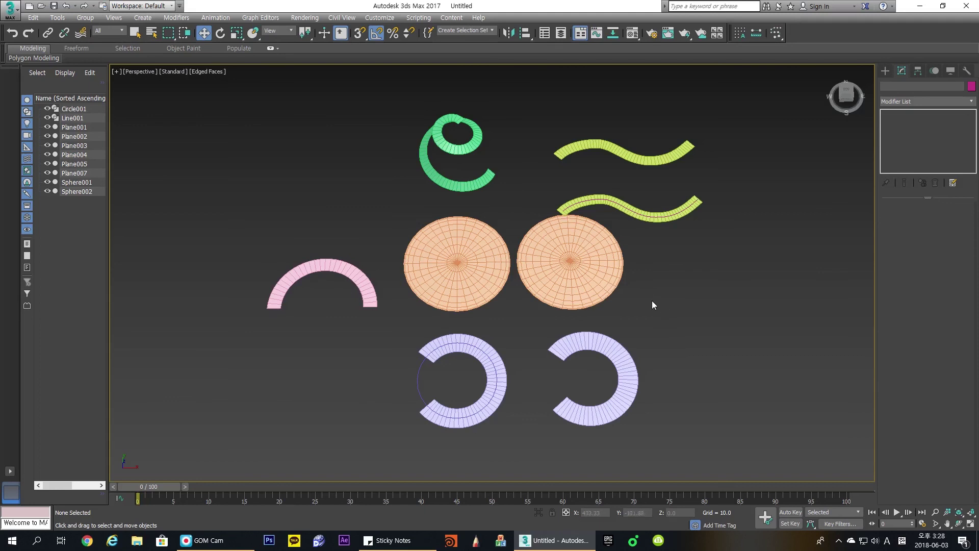
- Draw a closed, irregular Line spline with seven points in the empty area beside the copied disc
click(885, 70)
click(898, 86)
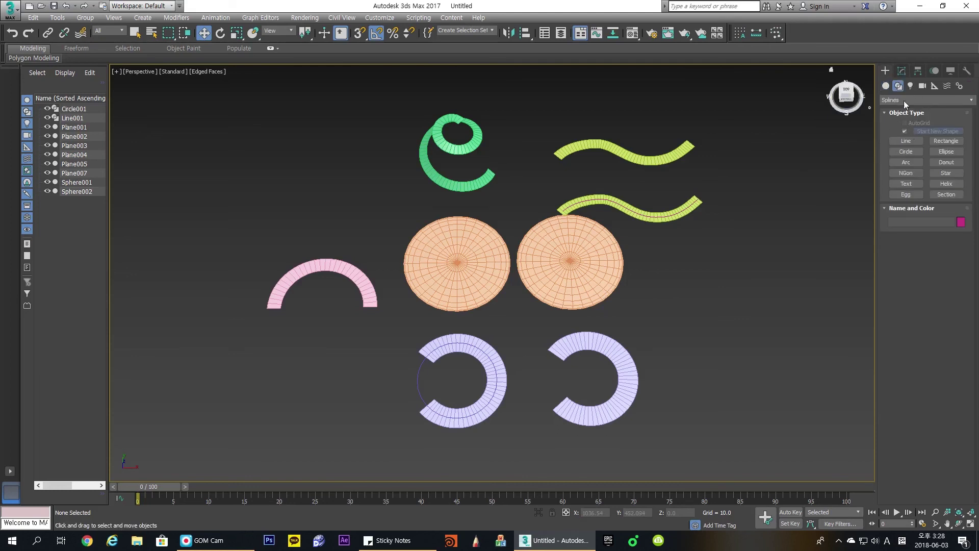
click(910, 142)
click(694, 254)
click(653, 277)
click(669, 309)
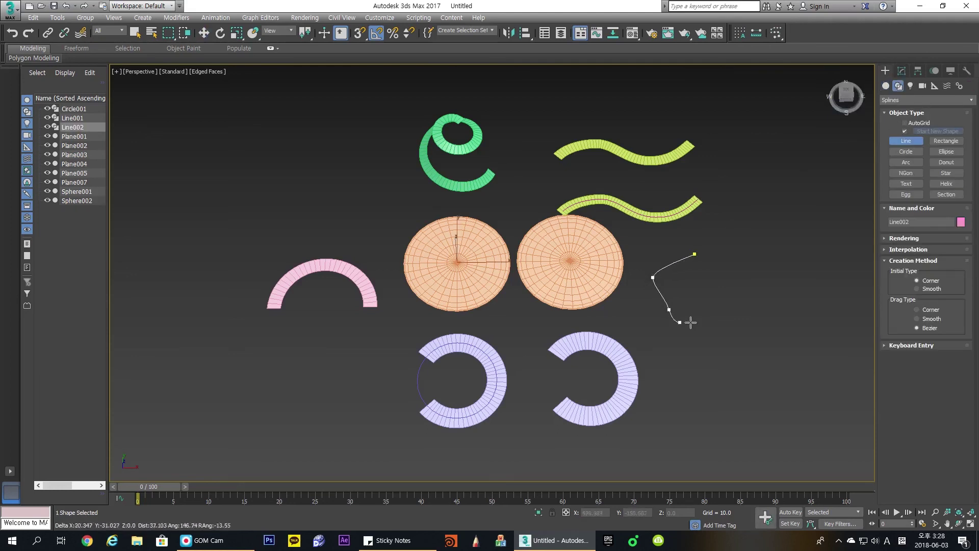
click(720, 321)
click(749, 306)
click(747, 256)
click(705, 244)
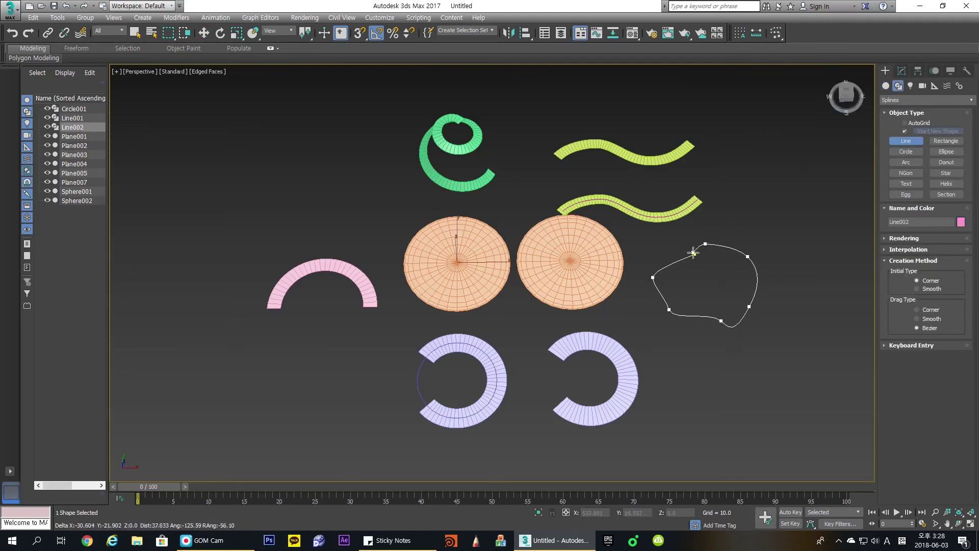
click(695, 254)
click(475, 301)
middle_drag(705, 292, 647, 299)
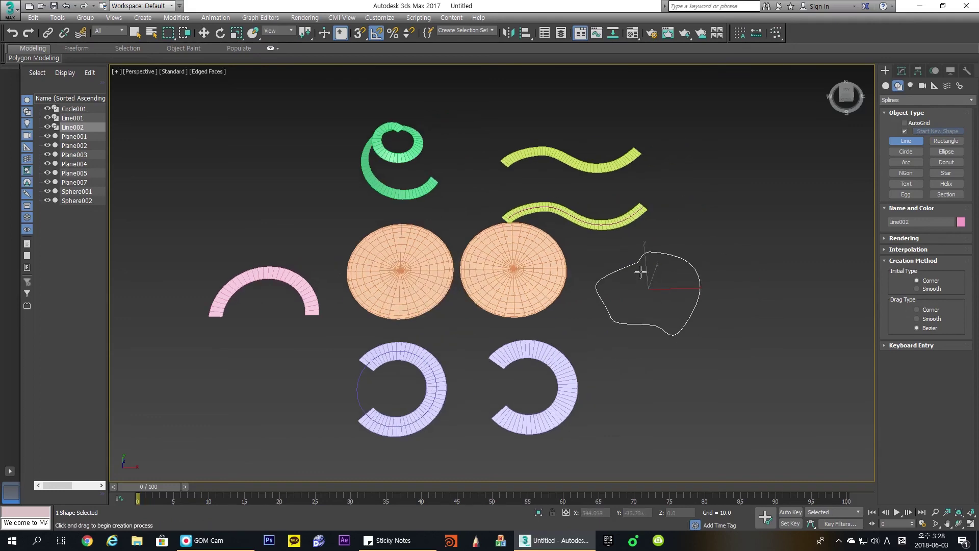
- Convert the closed irregular spline to an Editable Poly
key(w)
right_click(647, 296)
click(785, 403)
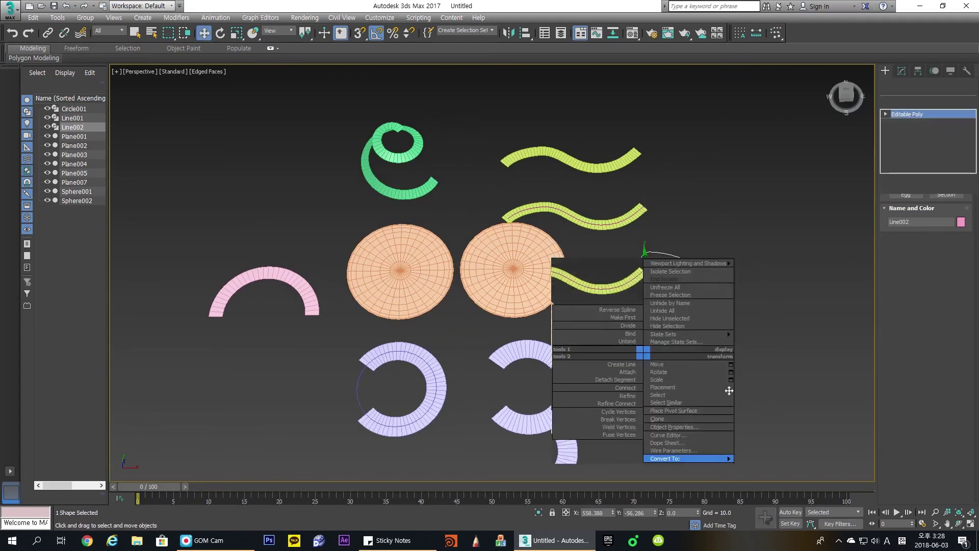
- Finish the Editable Poly conversion of the closed irregular outline and clear the selection
click(726, 308)
click(634, 287)
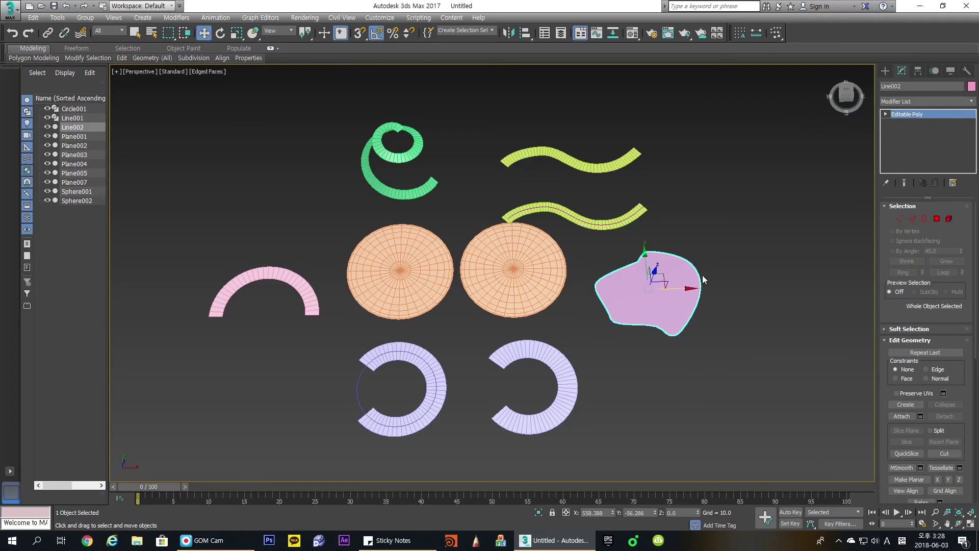
click(794, 318)
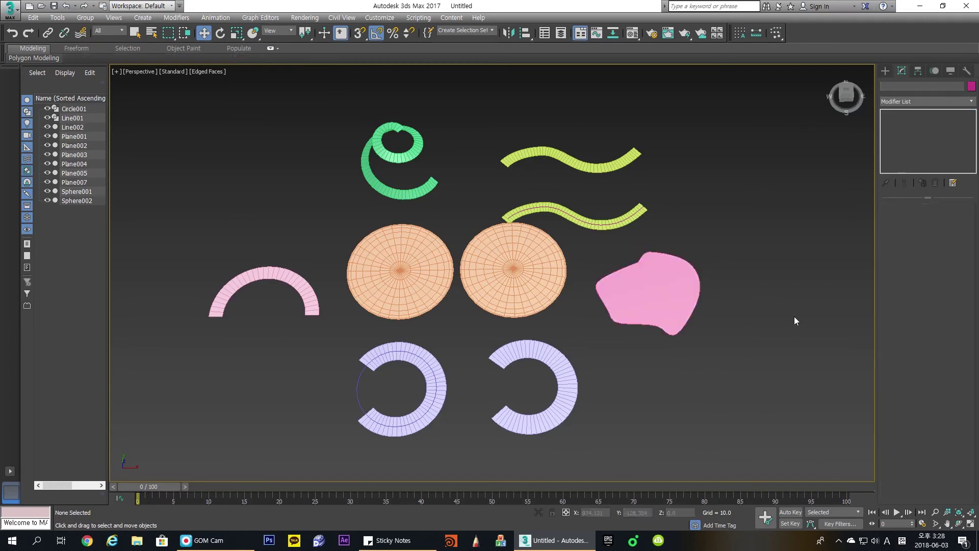
- Examine the spiral strip, the upper wavy strip and the open ring strip that follows the circle path
click(370, 192)
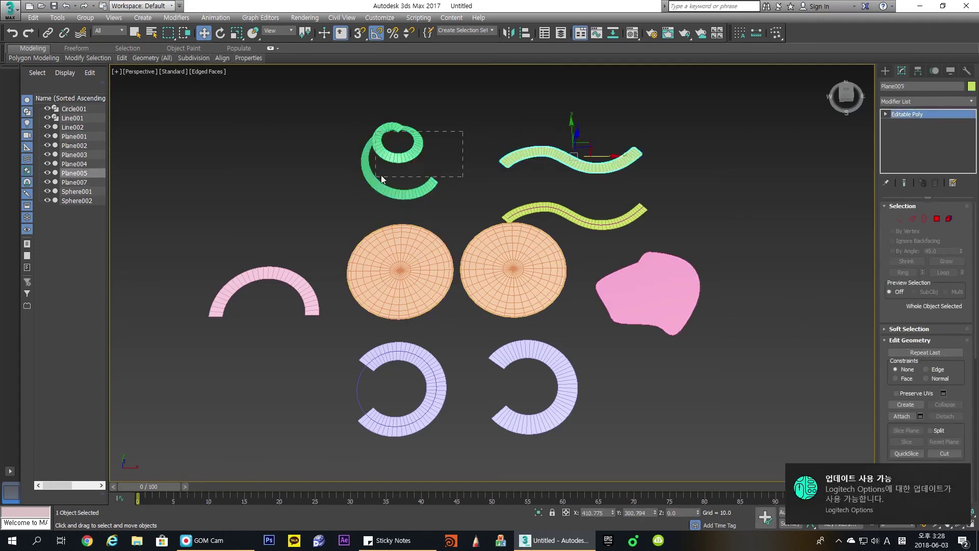
click(381, 175)
click(431, 362)
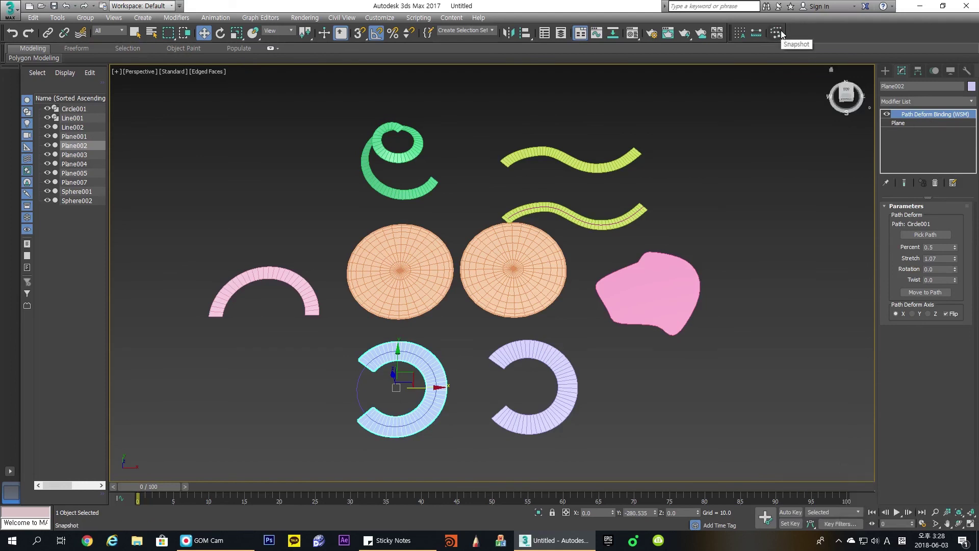
- Move the lower wavy strip together with its path spline closer to the upper wavy strip, and deselect them
drag(568, 186, 567, 213)
drag(576, 179, 582, 163)
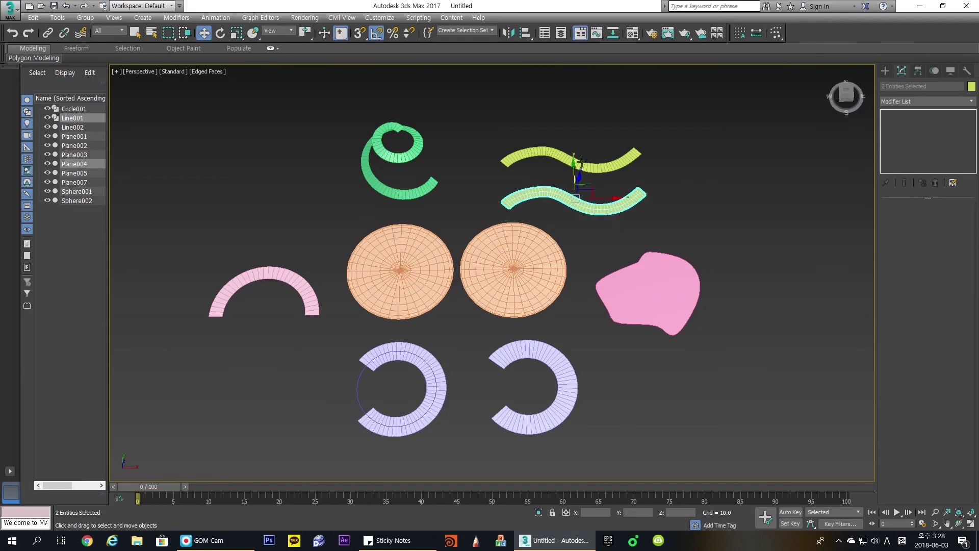
click(384, 209)
middle_drag(384, 210, 443, 211)
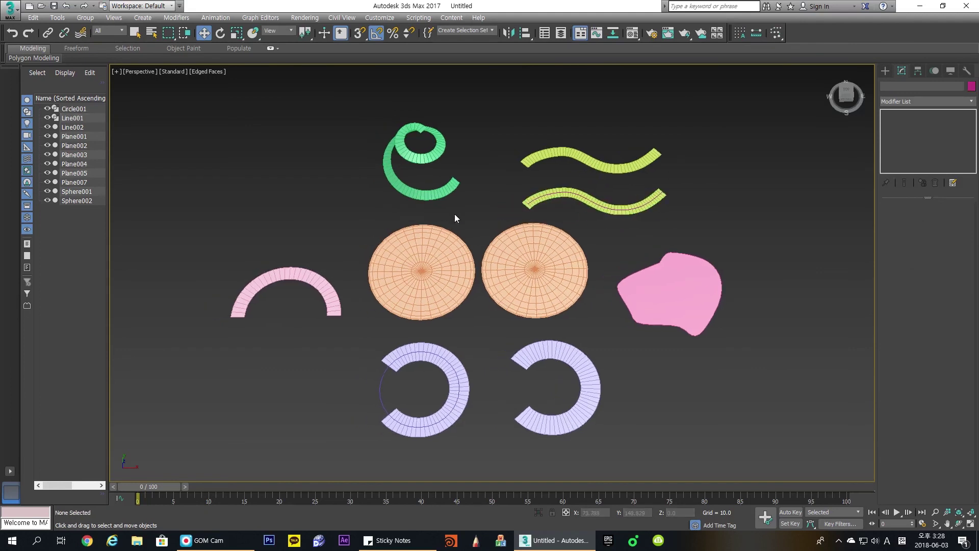